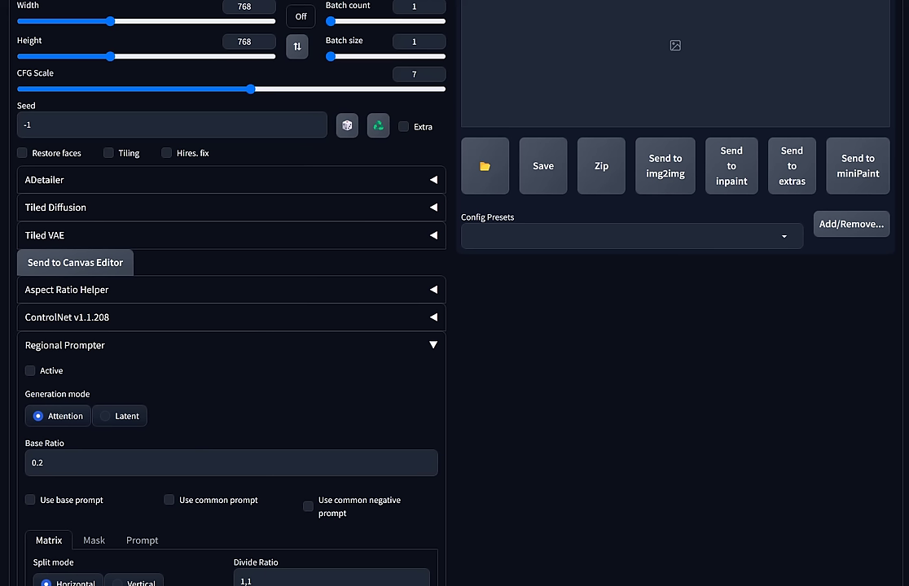
# Collapse the Regional Prompter settings in txt2img.
pyautogui.click(65, 345)
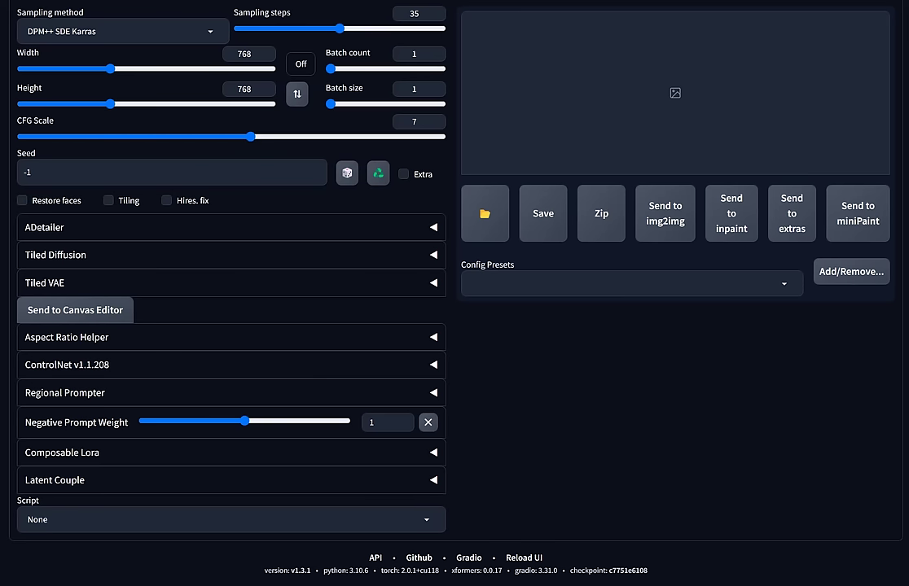
pyautogui.scroll(3, 455, 293)
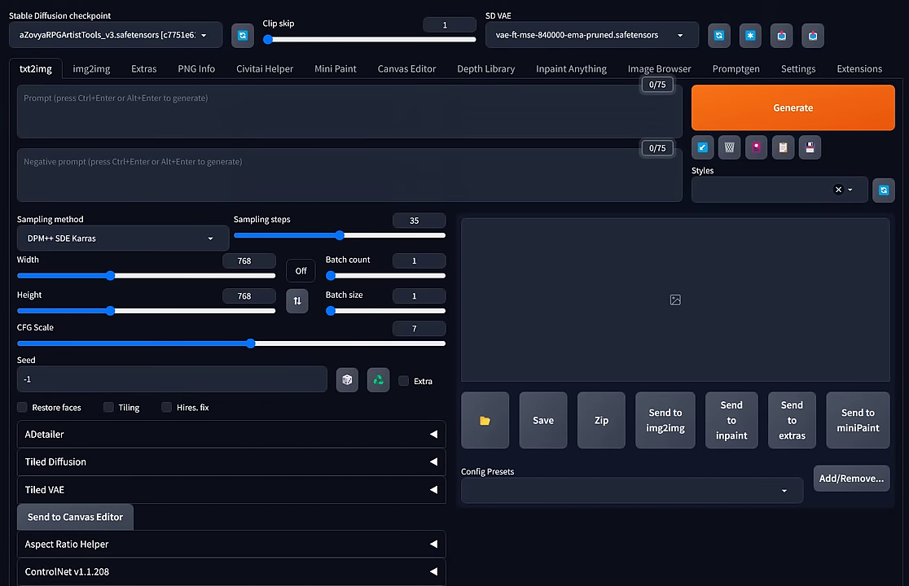
# Open the realistic sunset beach image from the Image Browser's txt2img gallery and examine the AND-separated prompt in its generation info.
pyautogui.click(659, 69)
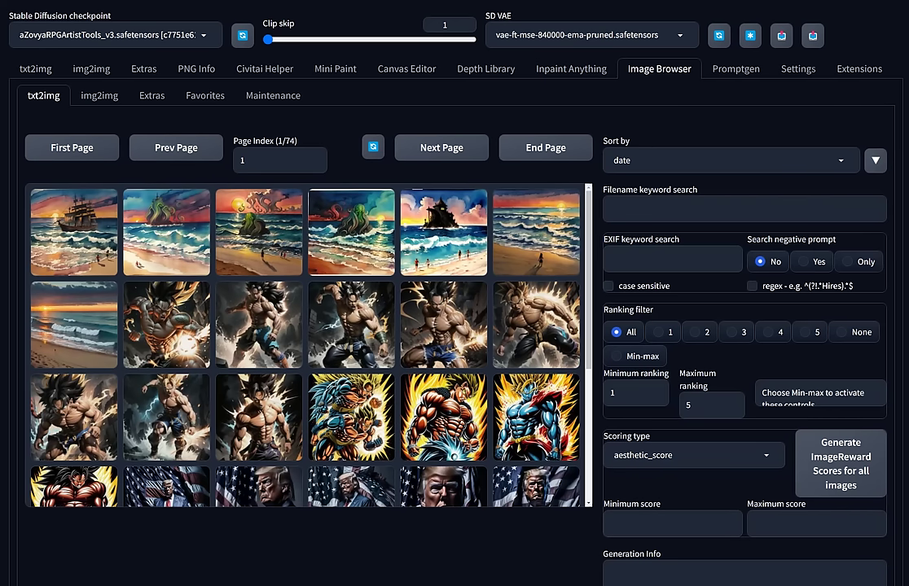
pyautogui.click(74, 324)
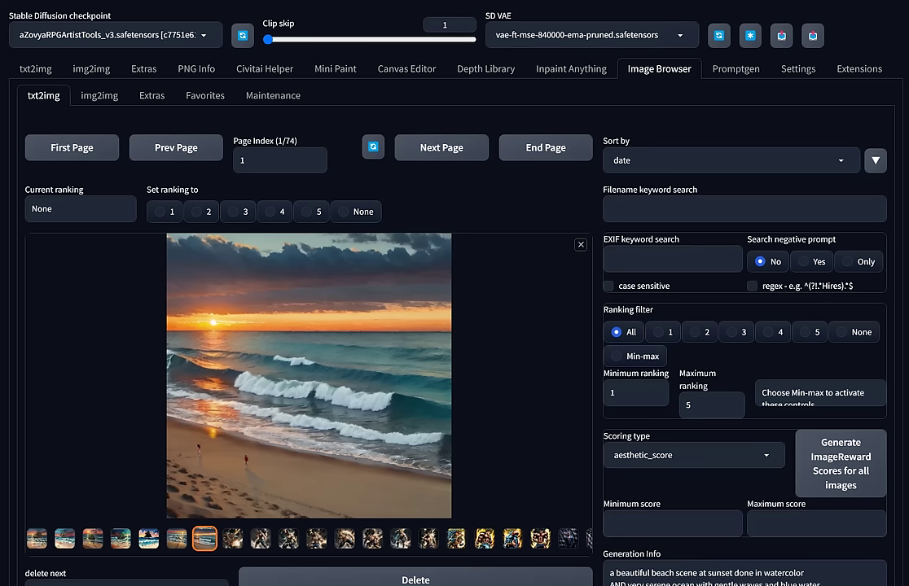
pyautogui.scroll(-3, 397, 293)
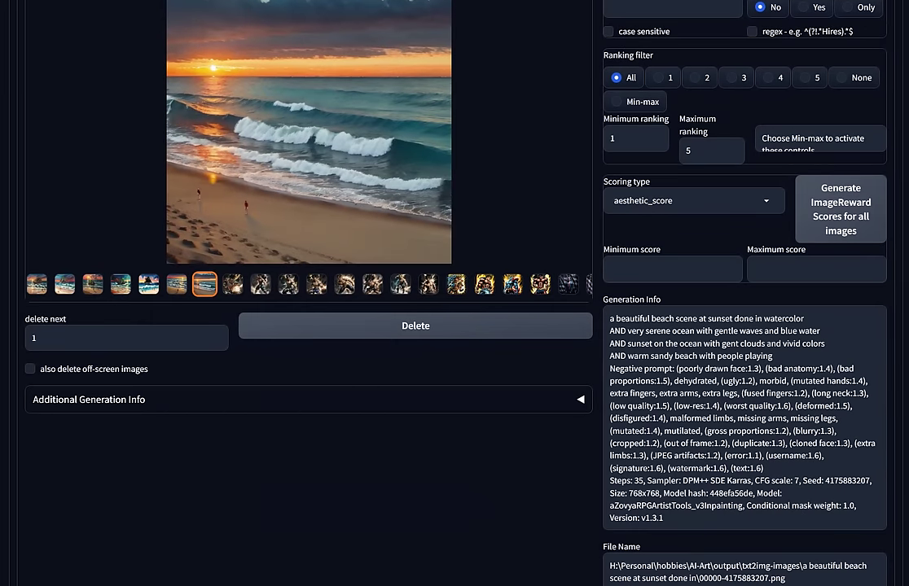
pyautogui.moveTo(610, 318); pyautogui.dragTo(771, 355)
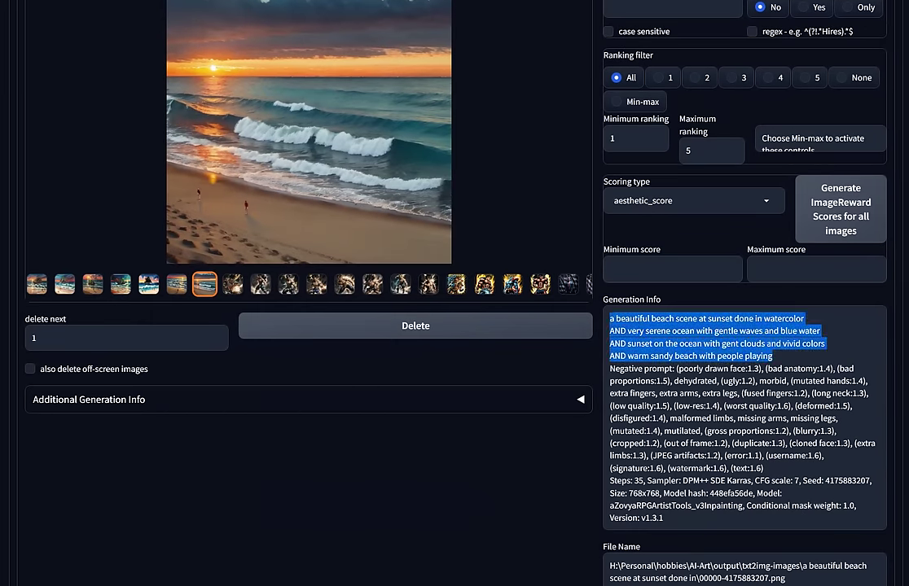
pyautogui.moveTo(699, 330); pyautogui.dragTo(803, 318)
pyautogui.click(756, 343)
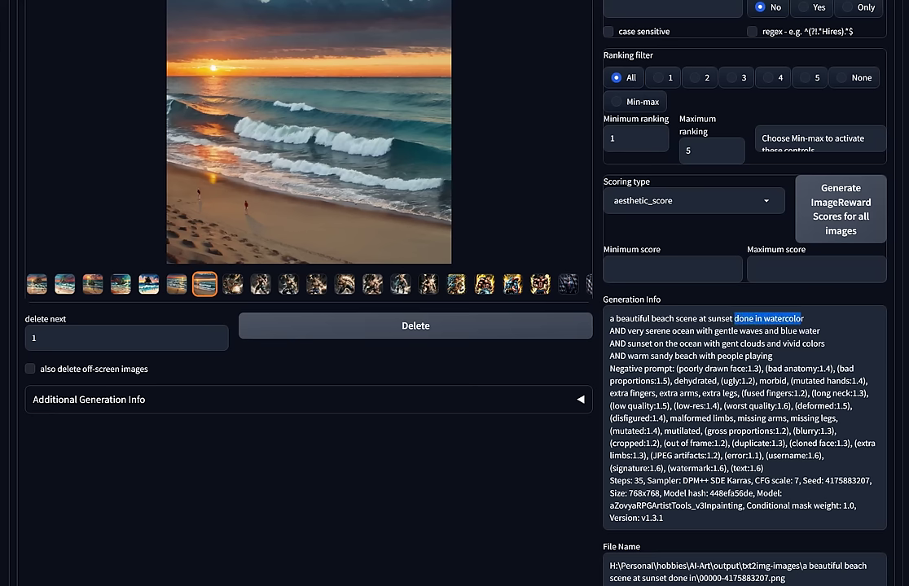
pyautogui.scroll(2, 396, 255)
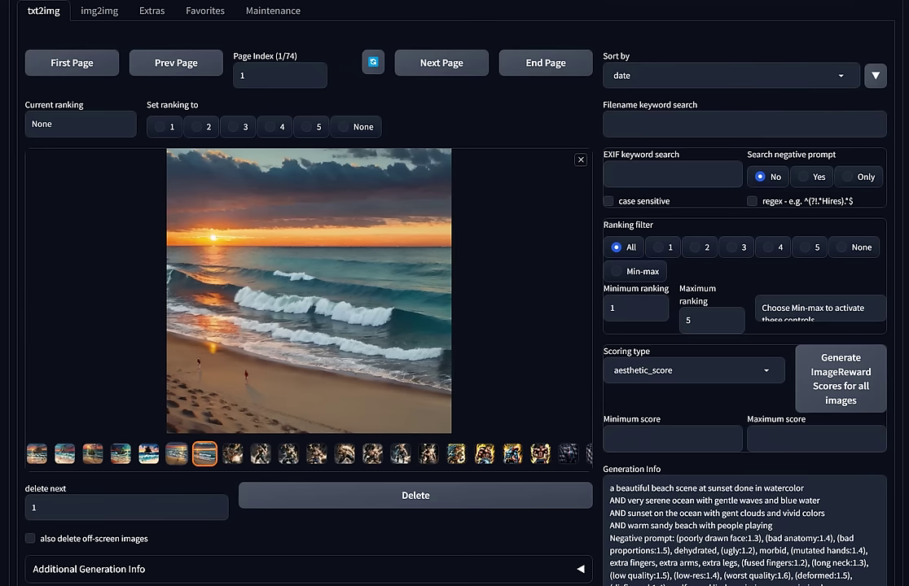
# View the other beach watercolor images one by one up to the pirate ship picture, comparing their images and prompts.
pyautogui.press('Left')
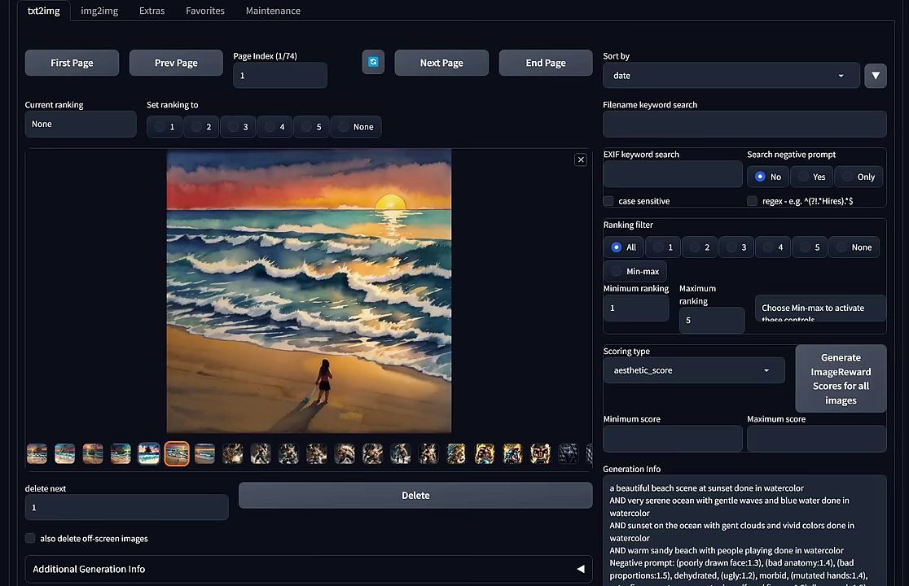
pyautogui.click(148, 453)
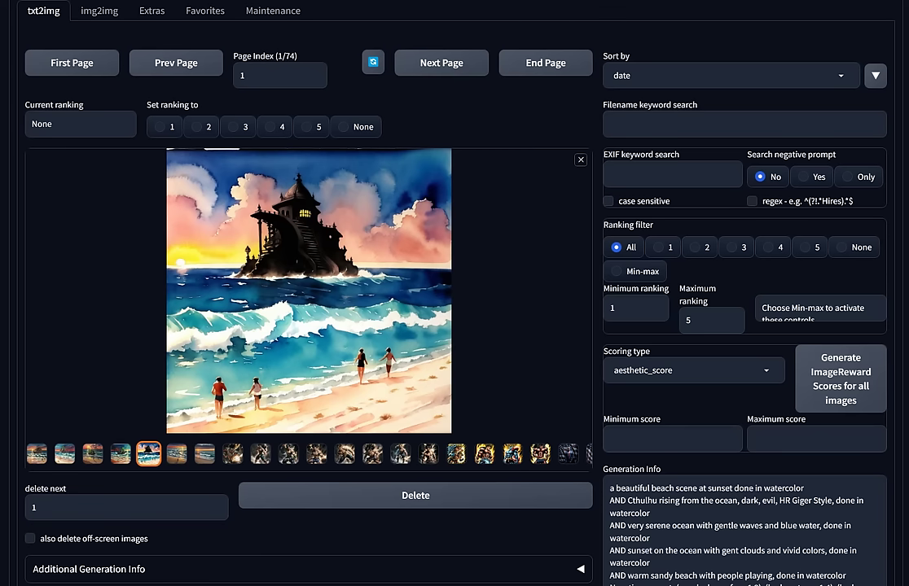
pyautogui.click(120, 453)
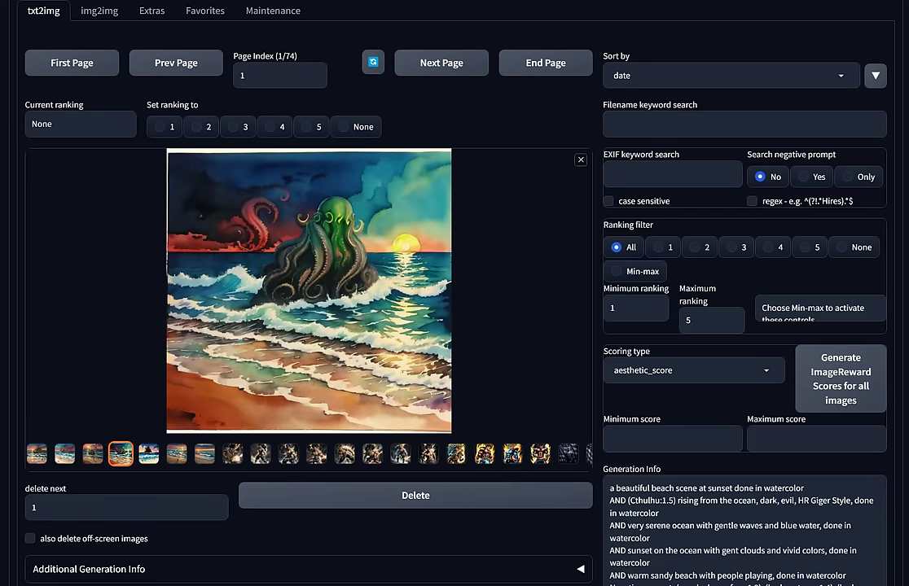
pyautogui.click(92, 453)
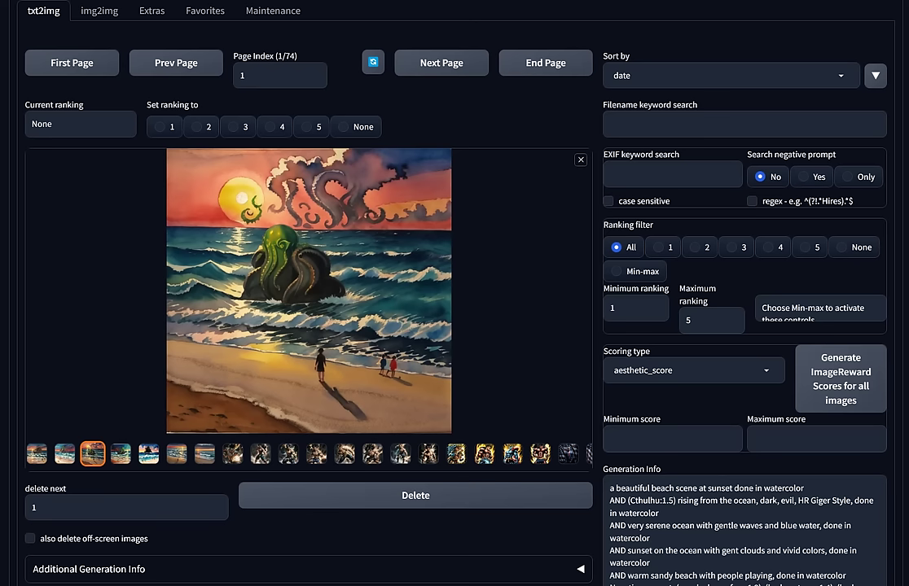
pyautogui.click(66, 453)
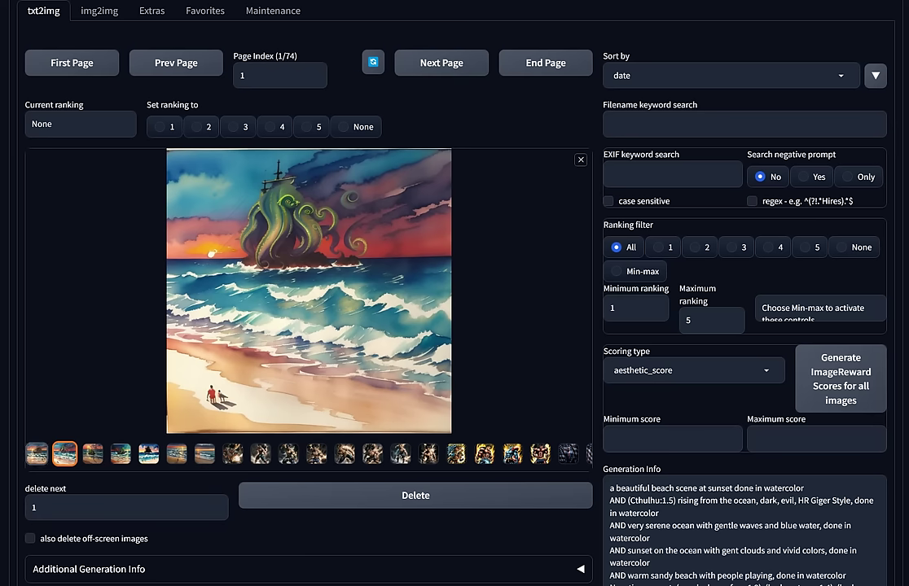
pyautogui.click(37, 453)
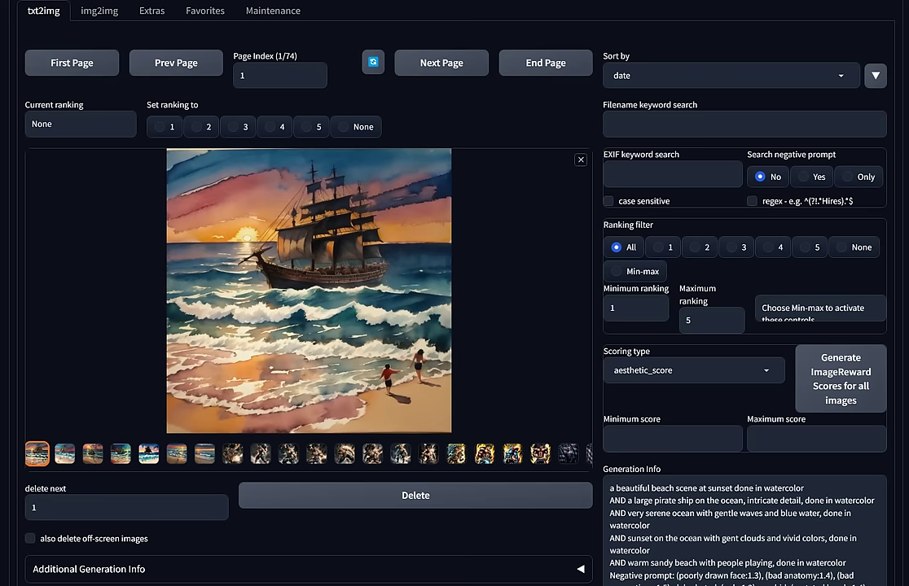
pyautogui.scroll(1, 455, 325)
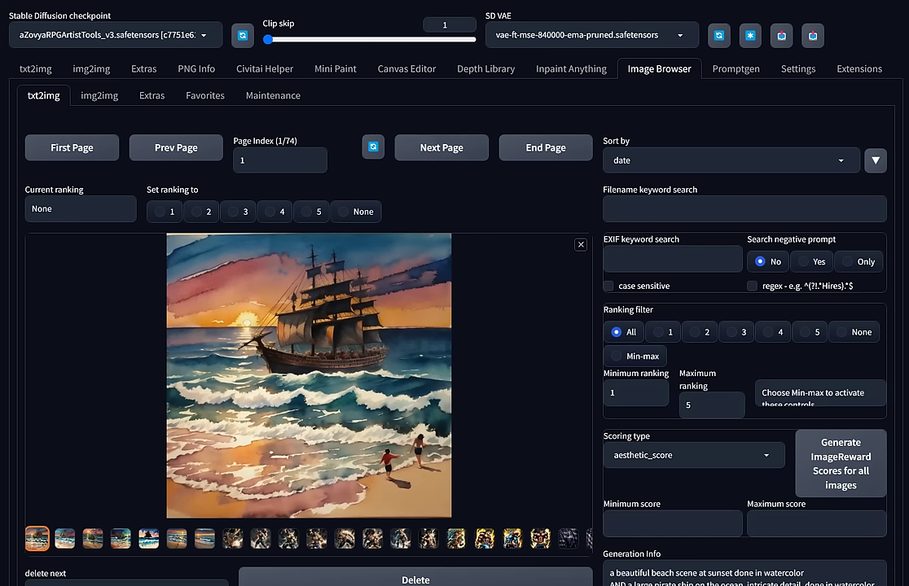
# Return to the txt2img page and look over its generation settings and extension sections.
pyautogui.click(571, 68)
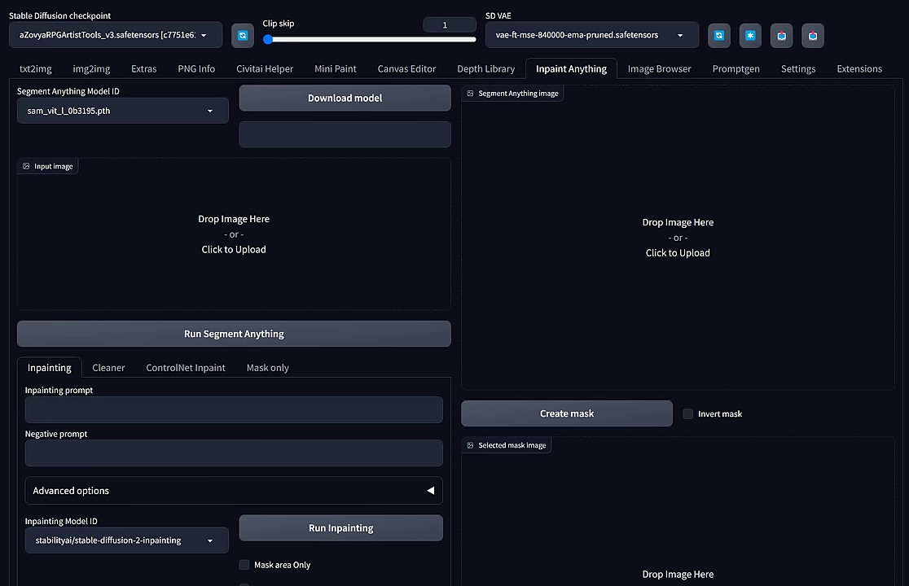
pyautogui.click(30, 69)
pyautogui.scroll(-3, 31, 68)
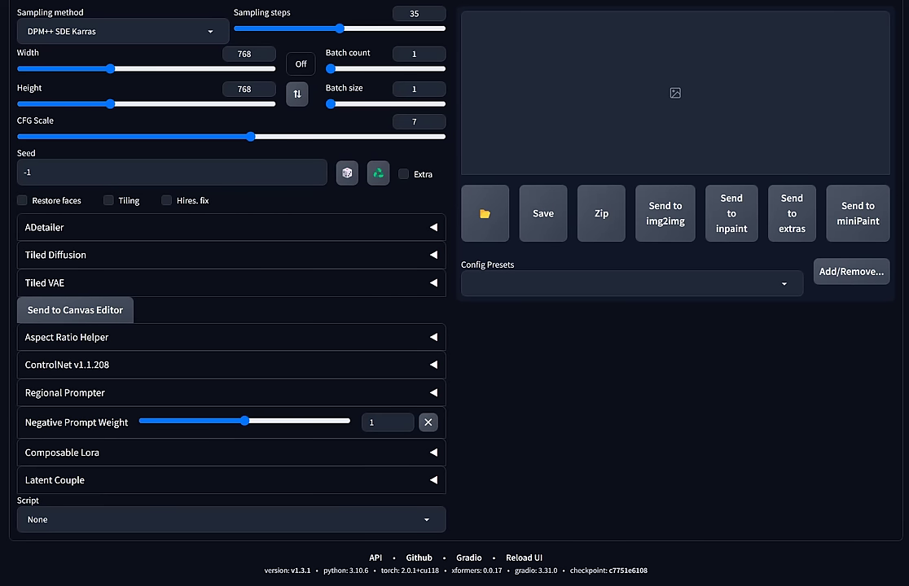
pyautogui.scroll(3, 454, 293)
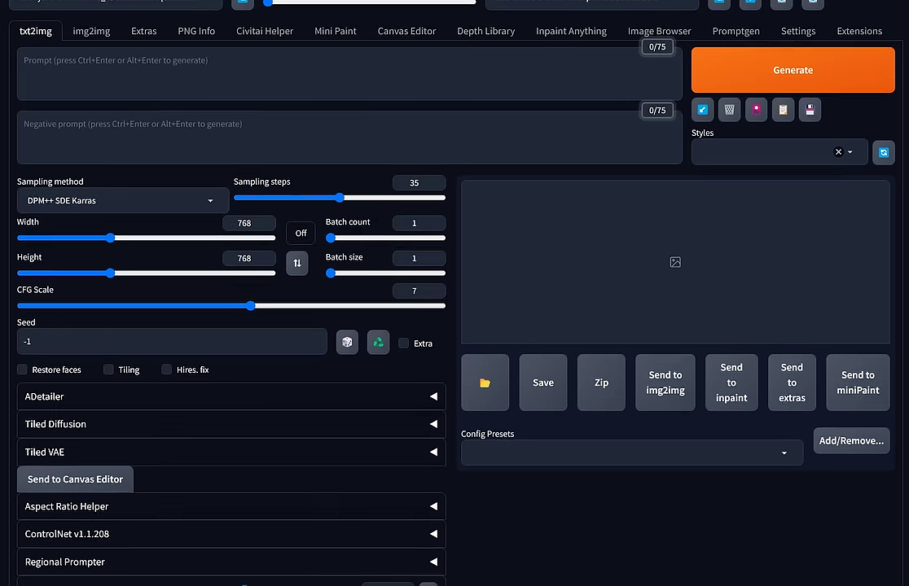
# Expand ControlNet v1.1.208 on the txt2img page and examine the image input and control options of Unit 0.
pyautogui.scroll(-2, 455, 293)
pyautogui.click(231, 407)
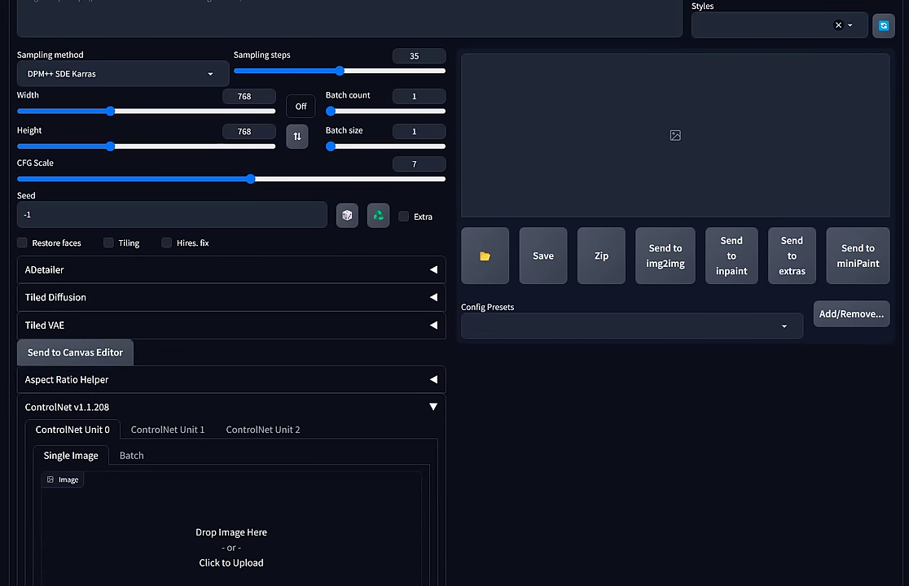
pyautogui.scroll(-5, 454, 293)
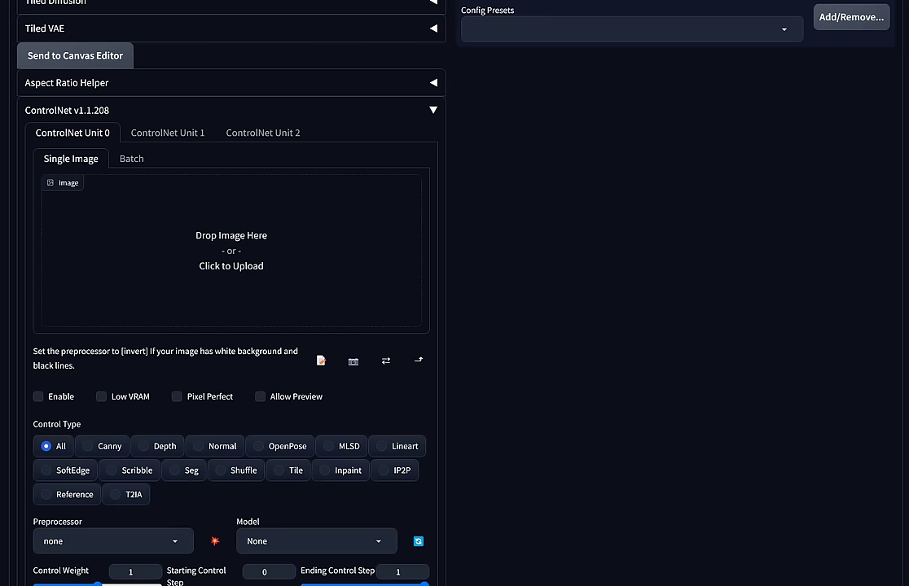
pyautogui.scroll(5, 454, 293)
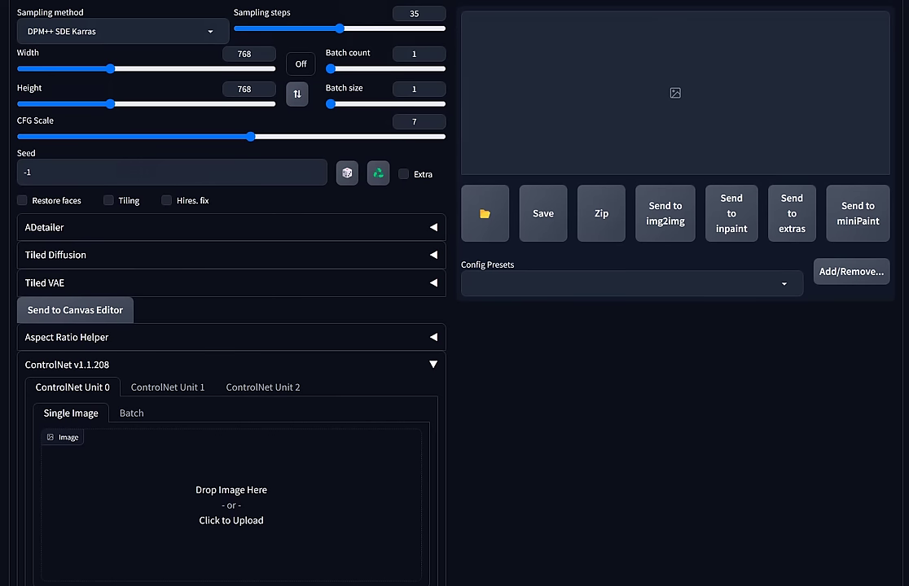
pyautogui.scroll(-3, 455, 293)
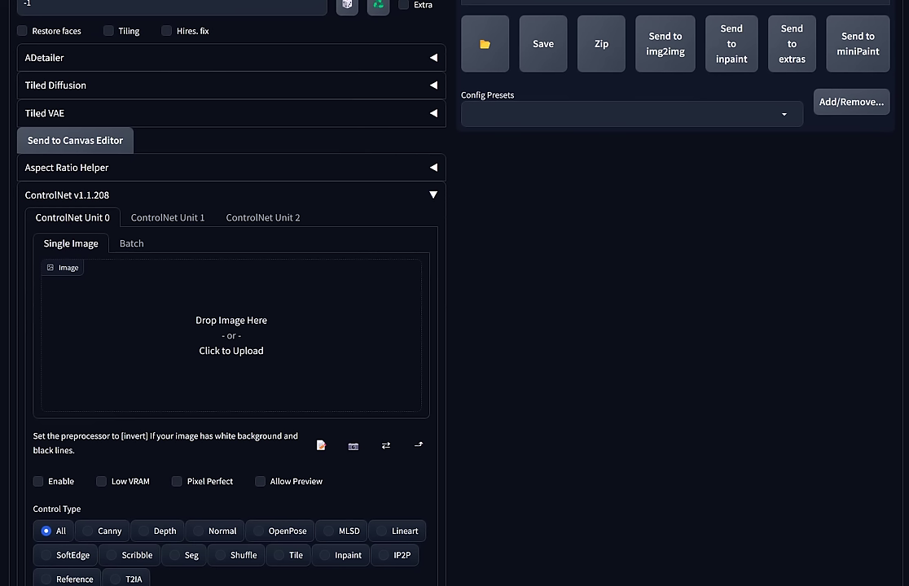
pyautogui.scroll(-3, 454, 293)
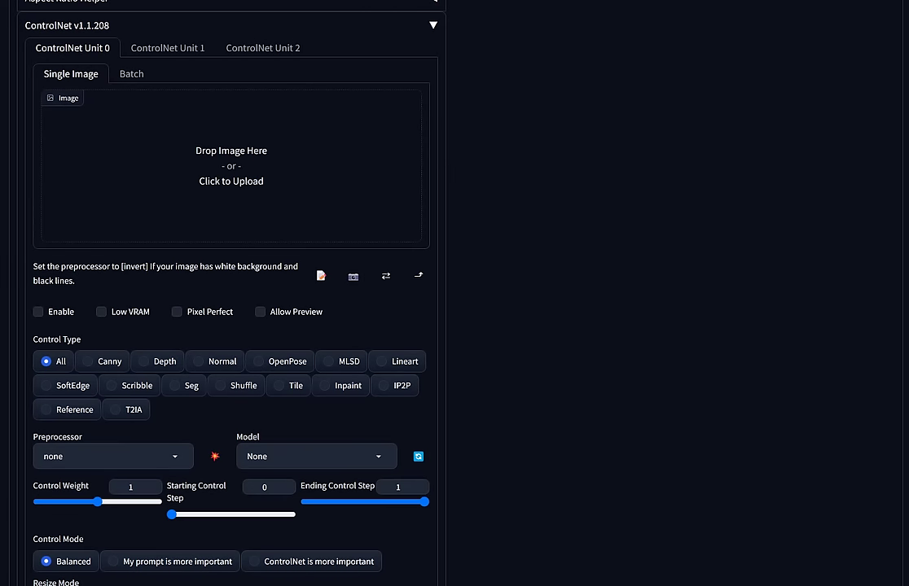
pyautogui.scroll(9, 454, 293)
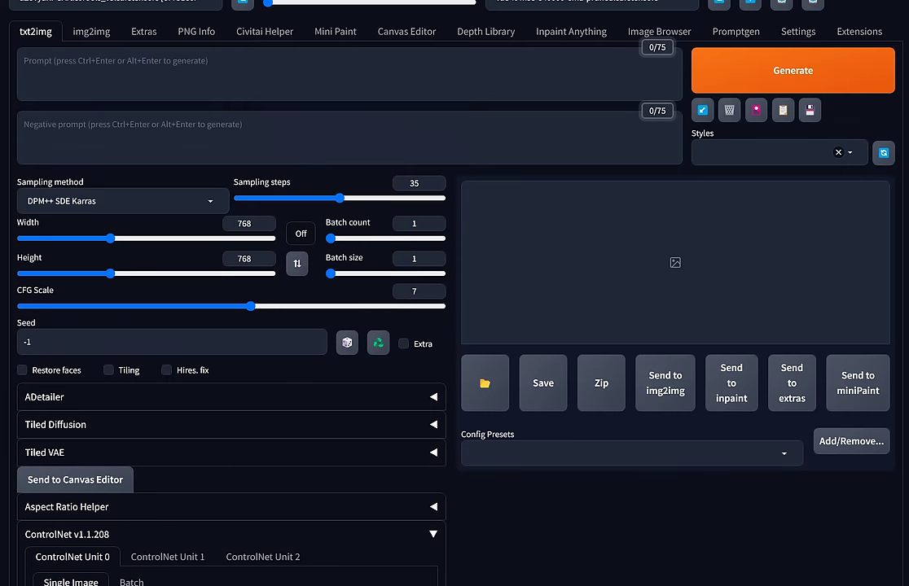
# Switch to Inpaint in img2img and expand ControlNet v1.1.208 there to examine the options of Unit 0.
pyautogui.click(91, 31)
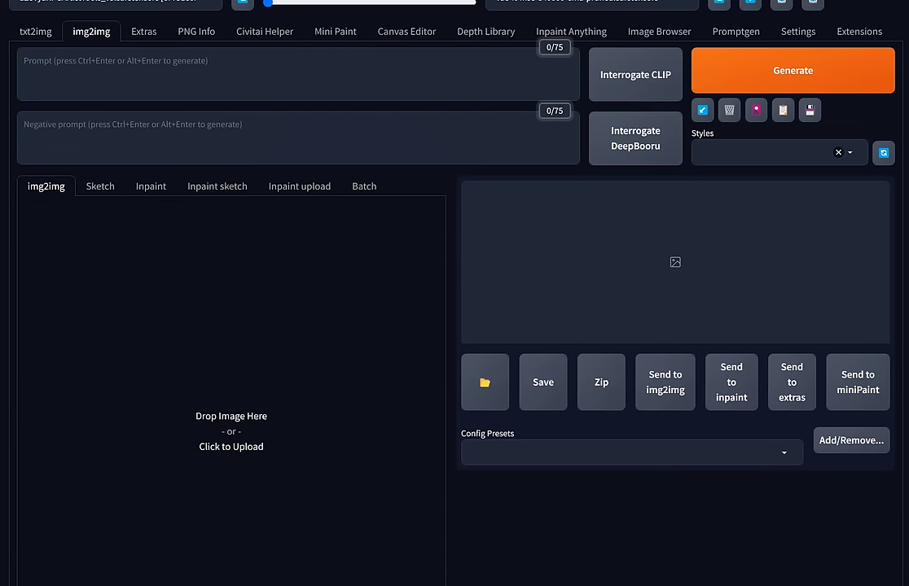
pyautogui.click(150, 185)
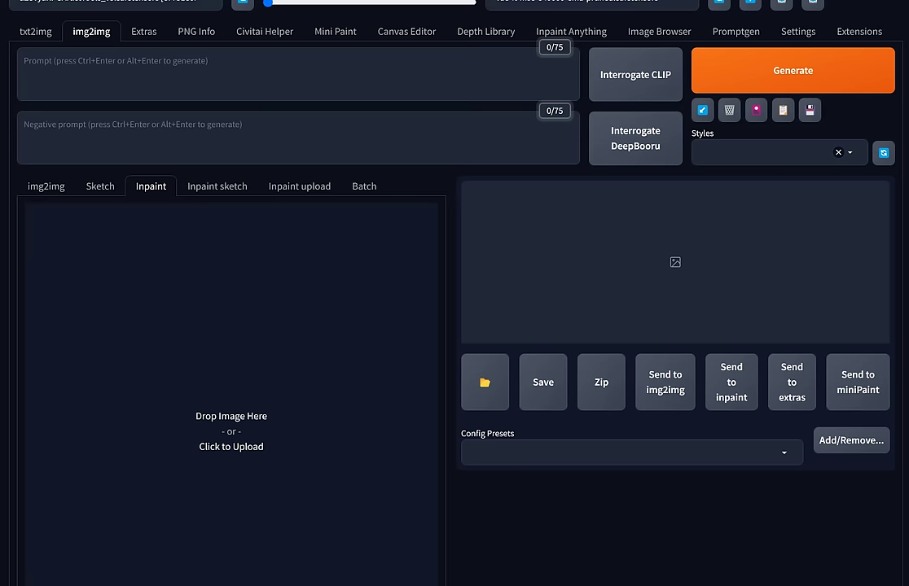
pyautogui.scroll(-10, 454, 293)
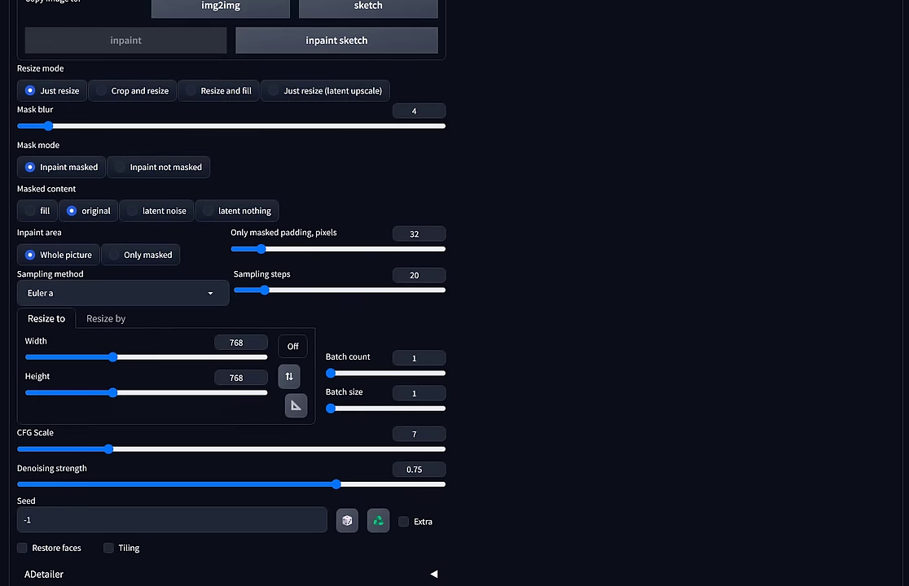
pyautogui.scroll(-2, 455, 293)
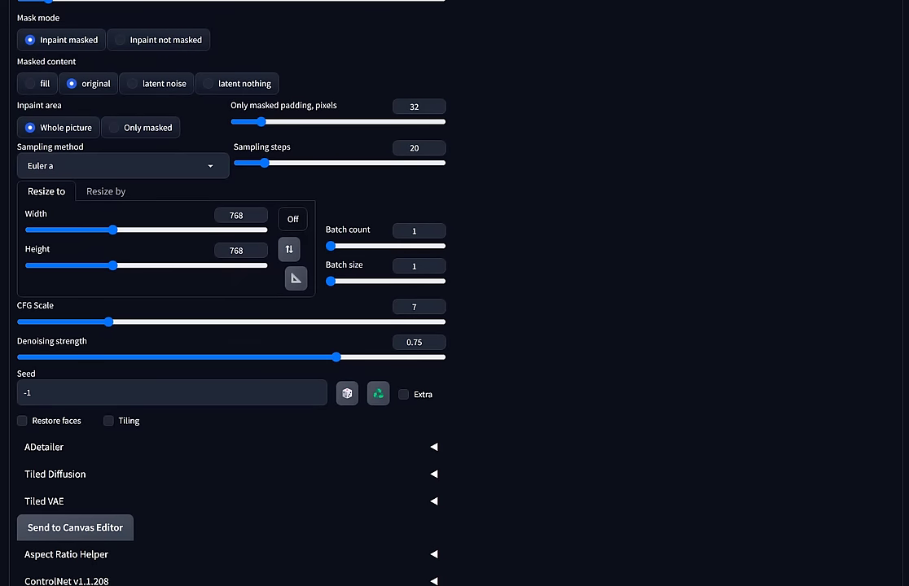
pyautogui.scroll(-1, 454, 293)
pyautogui.click(68, 496)
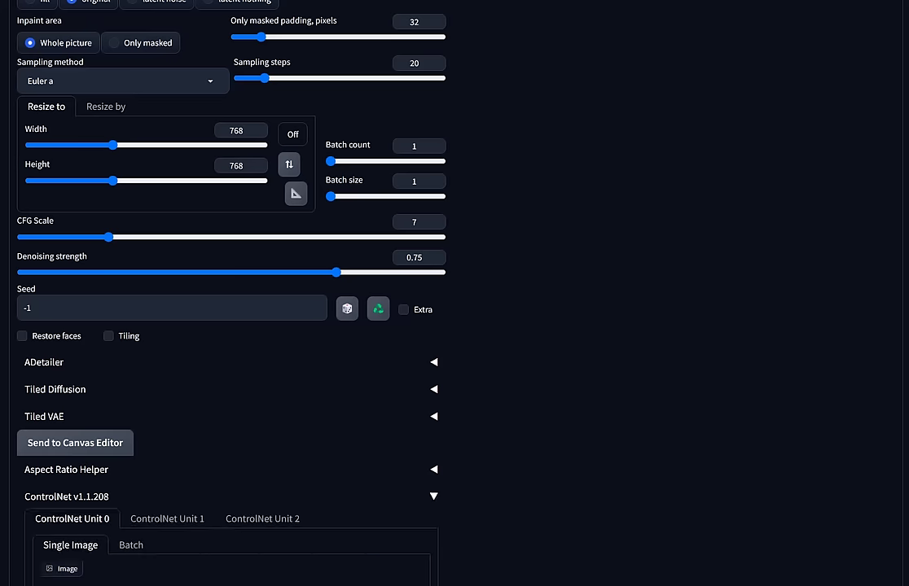
pyautogui.scroll(-4, 455, 293)
pyautogui.scroll(-1, 454, 294)
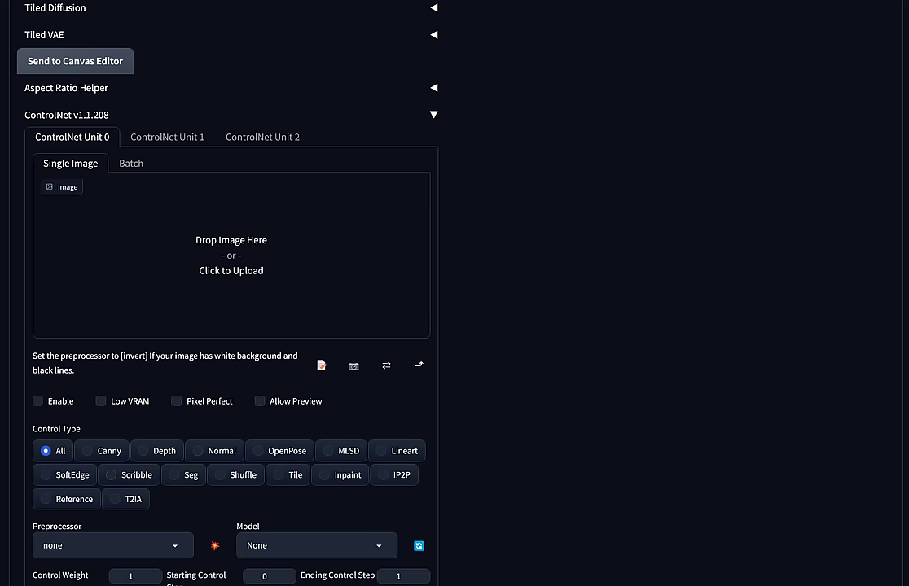
pyautogui.scroll(2, 228, 326)
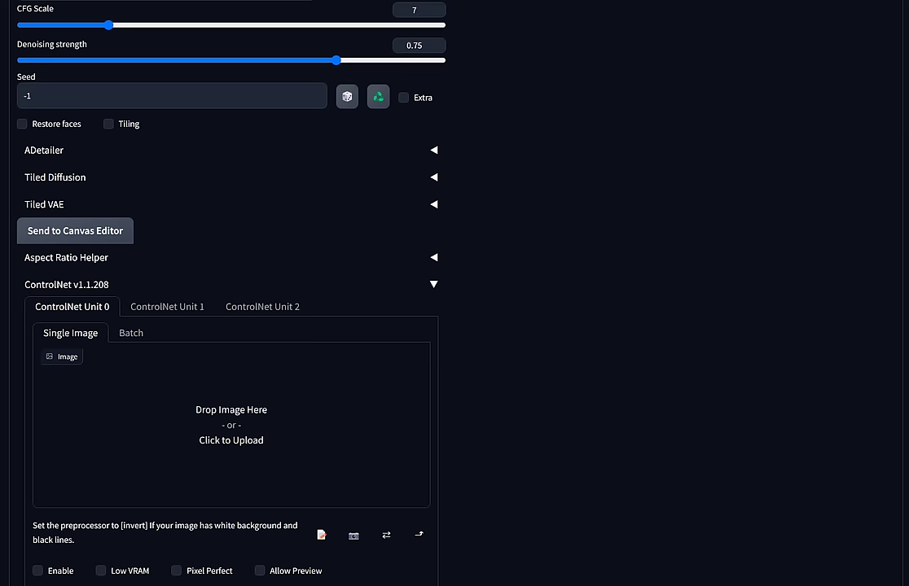
# Review the inpaint canvas and its resize mode, mask mode, masked content and inpaint area options.
pyautogui.scroll(7, 228, 293)
pyautogui.scroll(4, 228, 293)
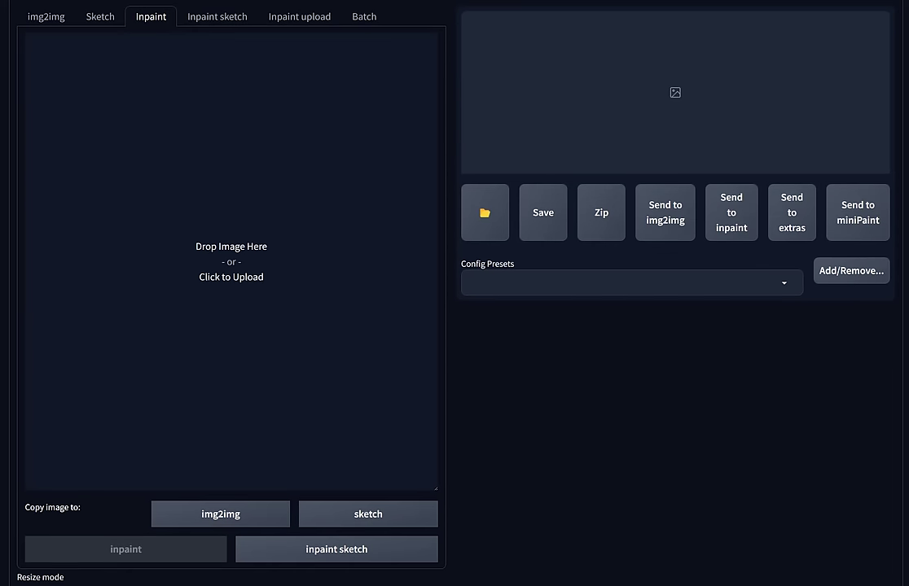
pyautogui.scroll(1, 455, 293)
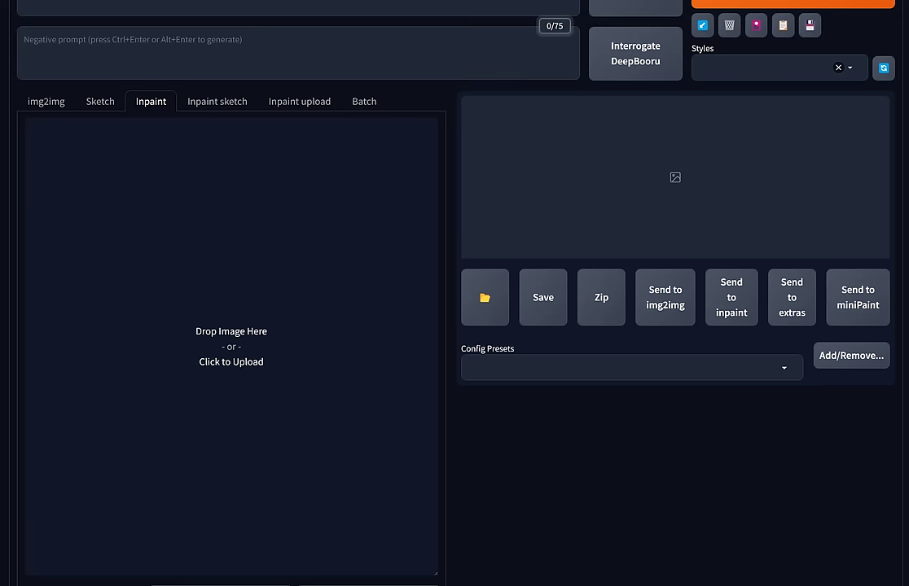
pyautogui.scroll(-7, 454, 326)
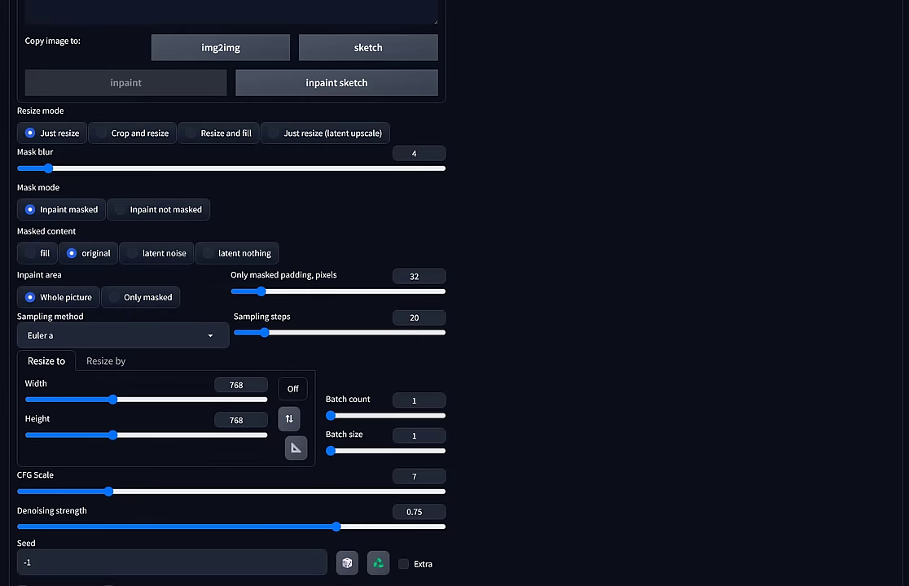
pyautogui.scroll(2, 228, 293)
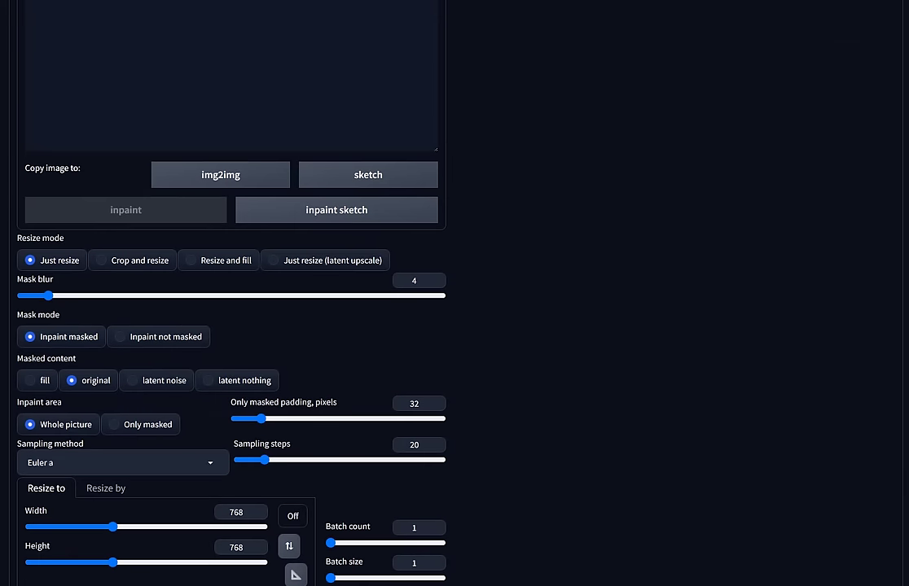
pyautogui.scroll(3, 227, 326)
pyautogui.scroll(-2, 228, 326)
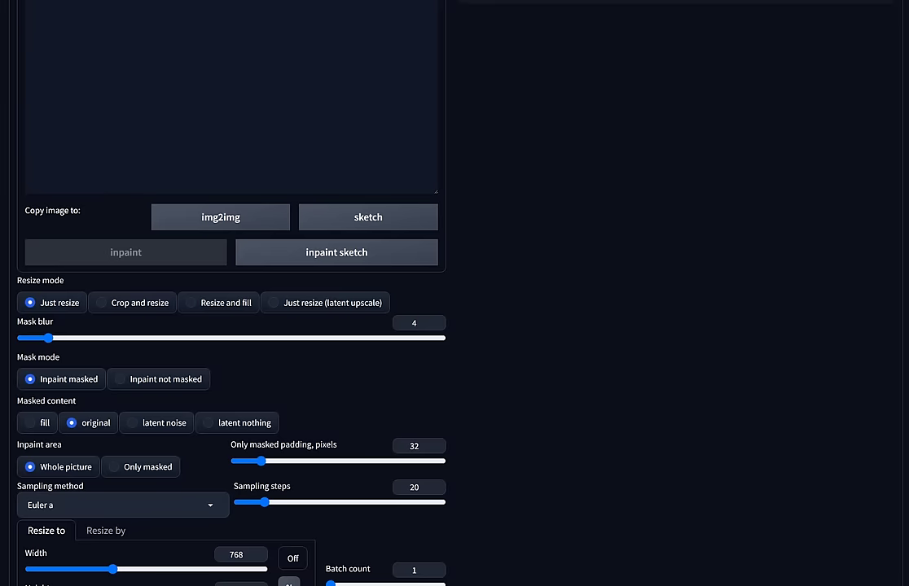
pyautogui.scroll(5, 454, 293)
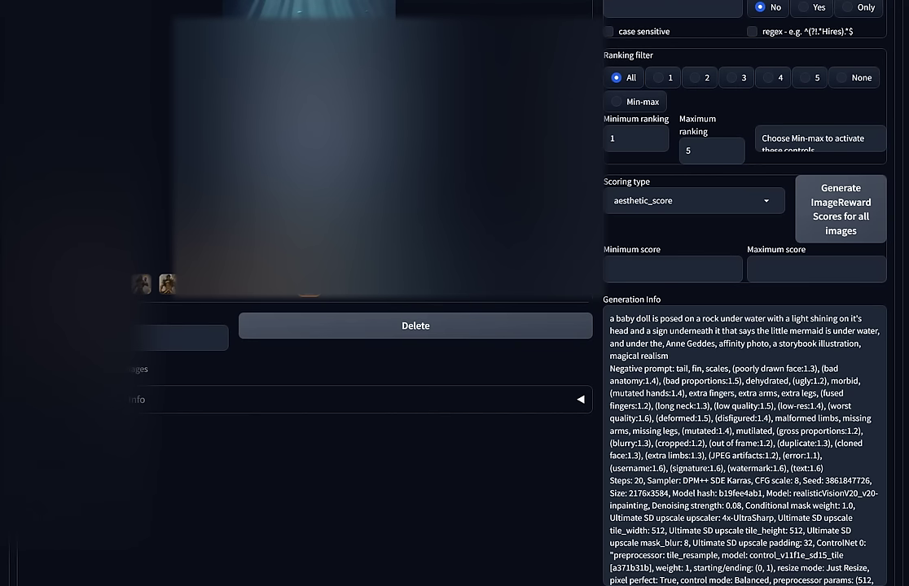
pyautogui.scroll(3, 454, 294)
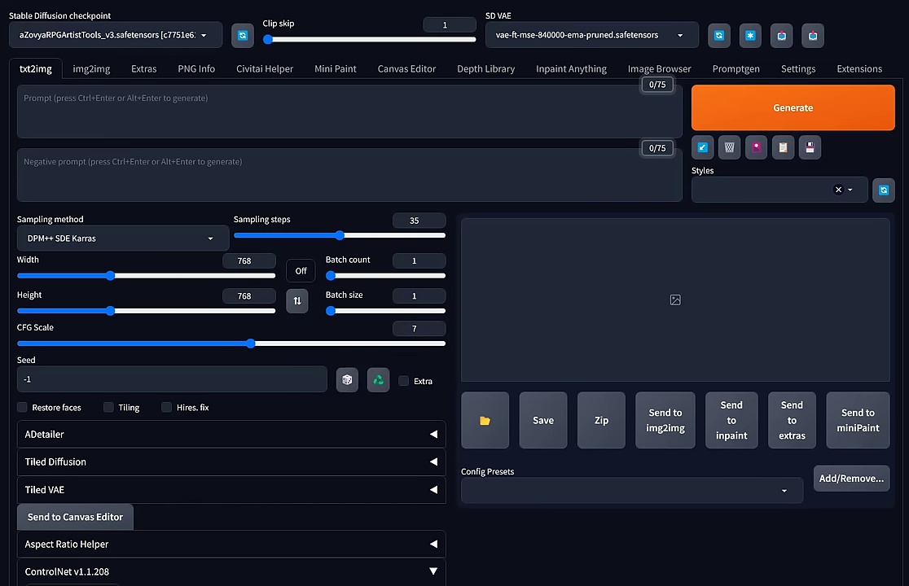
# Return to the txt2img generation settings and collapse the ControlNet v1.1.208 section.
pyautogui.scroll(-1, 454, 293)
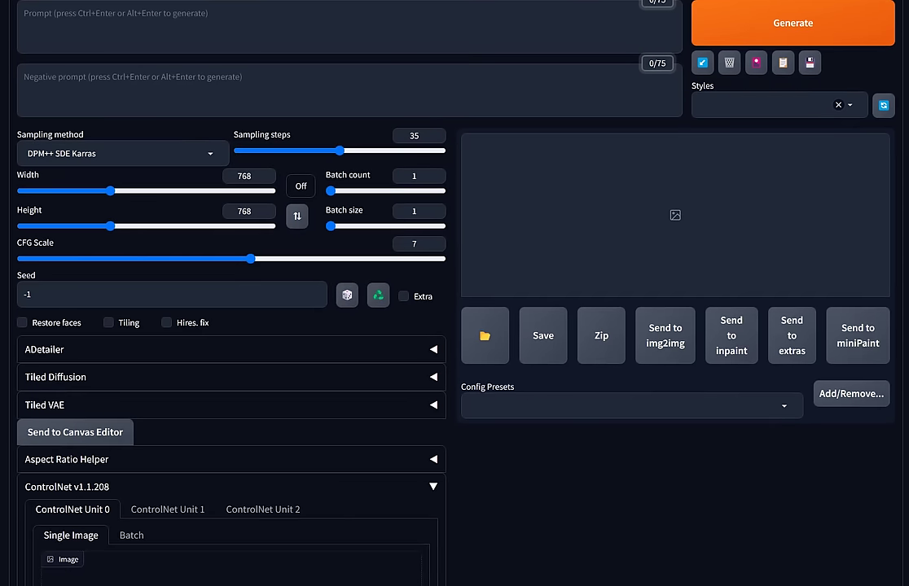
pyautogui.scroll(-2, 455, 294)
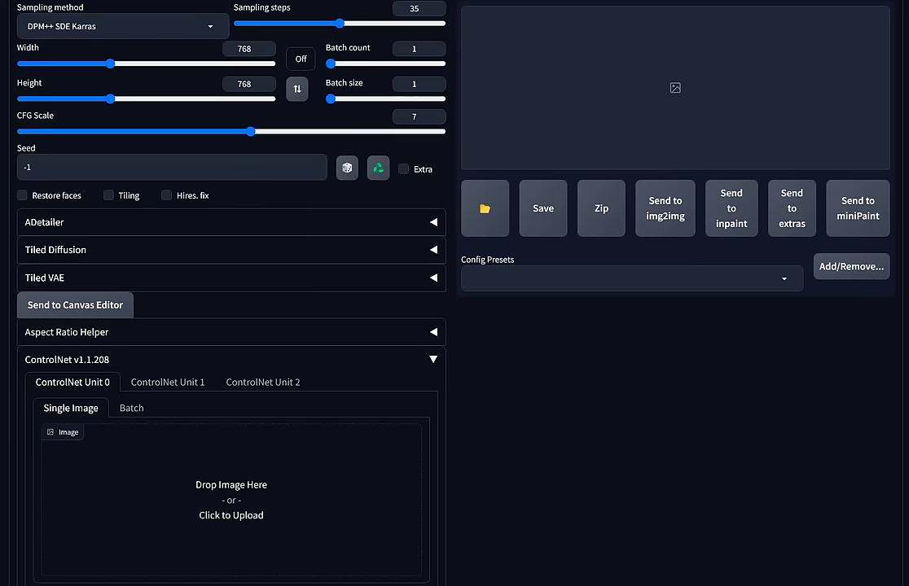
pyautogui.scroll(3, 454, 293)
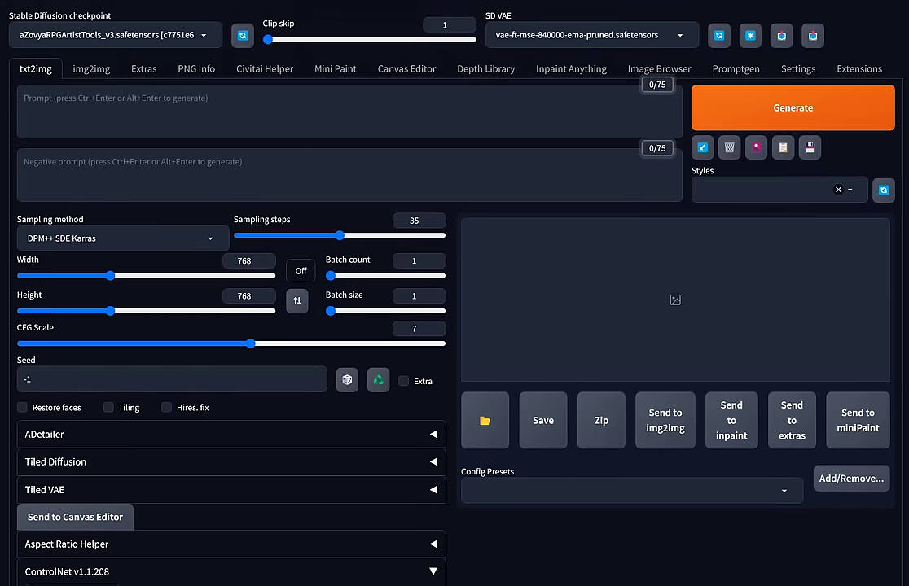
pyautogui.scroll(-3, 454, 293)
pyautogui.click(432, 317)
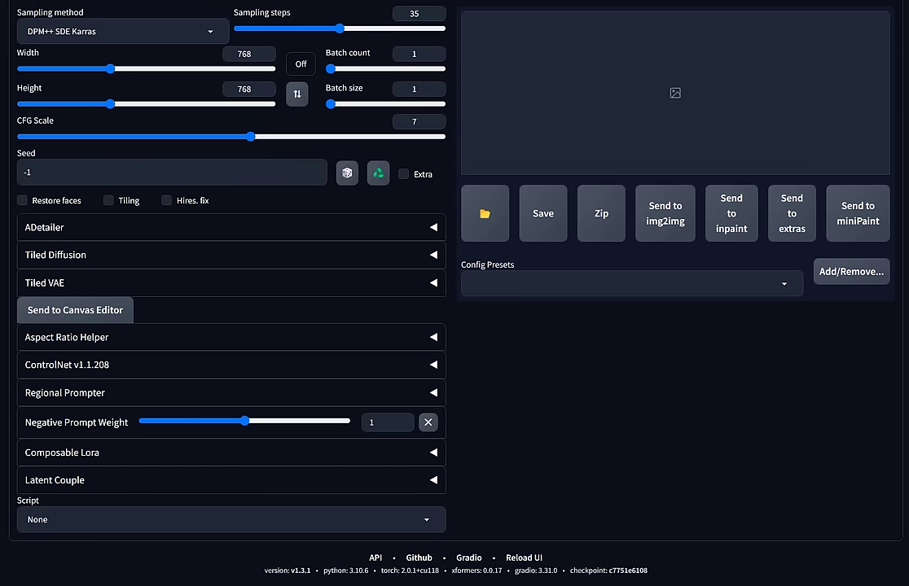
# Look up stable-diffusion-webui-two-shot among the installed extensions, open its GitHub repository and show the HTTPS clone address.
pyautogui.scroll(3, 454, 293)
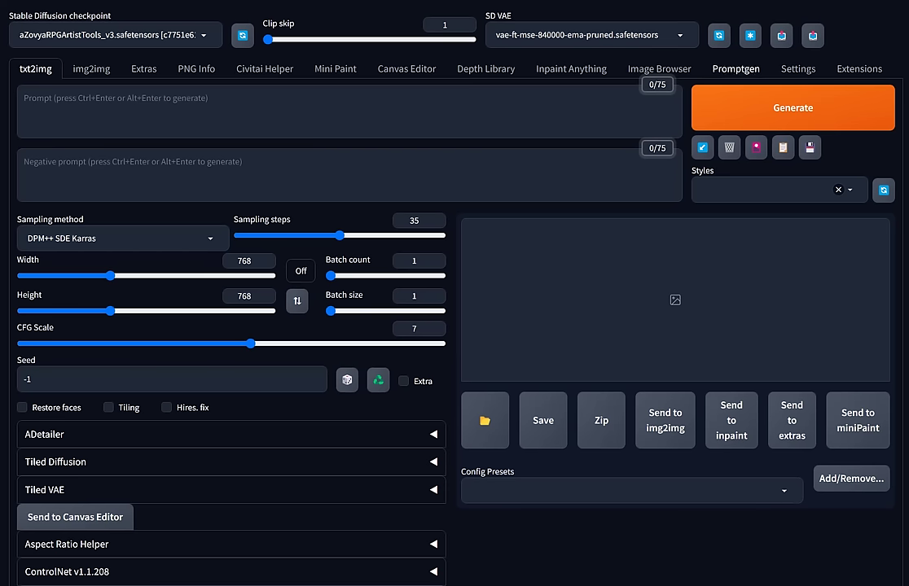
pyautogui.click(858, 68)
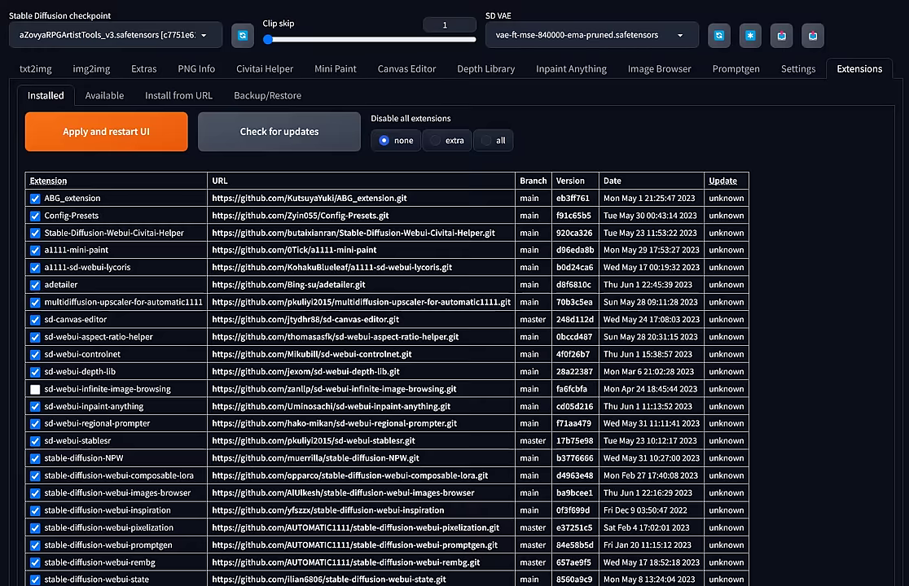
pyautogui.scroll(-2, 387, 374)
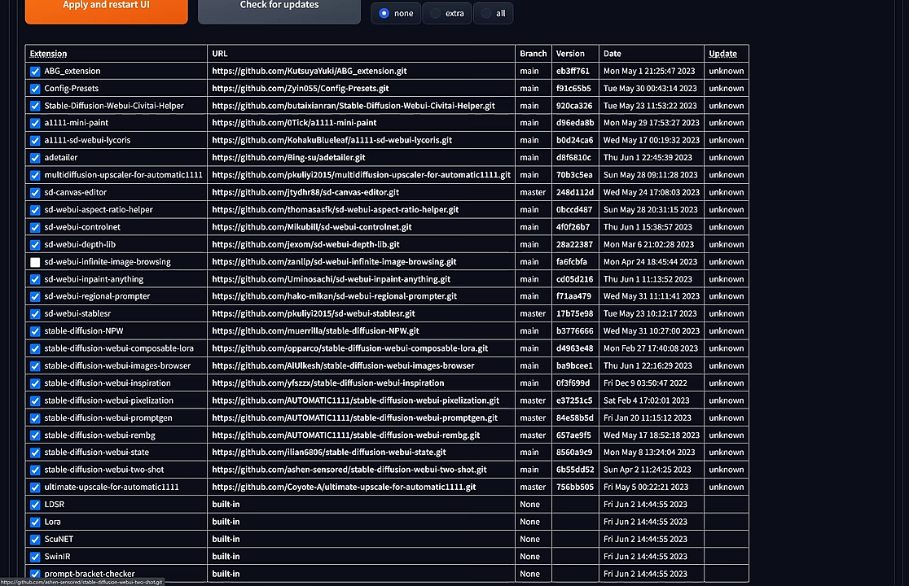
pyautogui.click(348, 470)
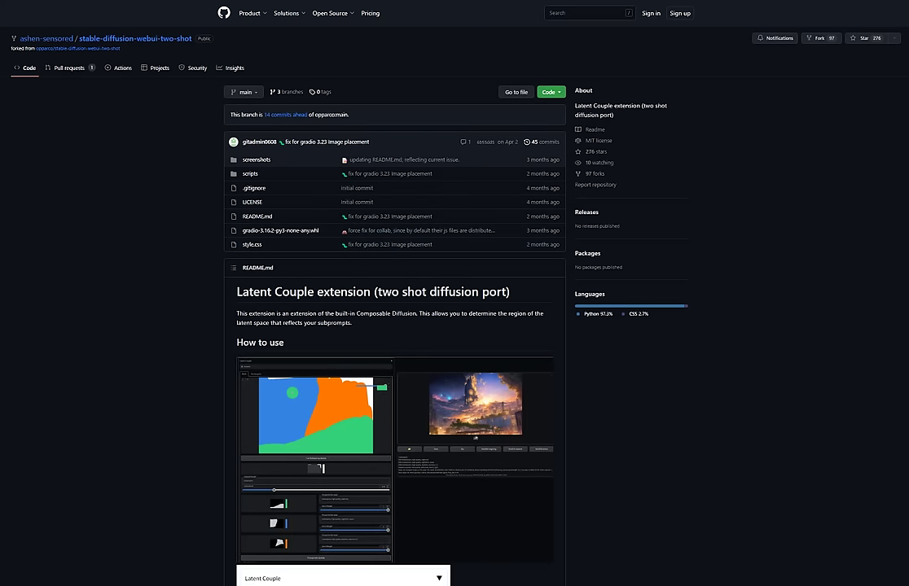
pyautogui.click(550, 91)
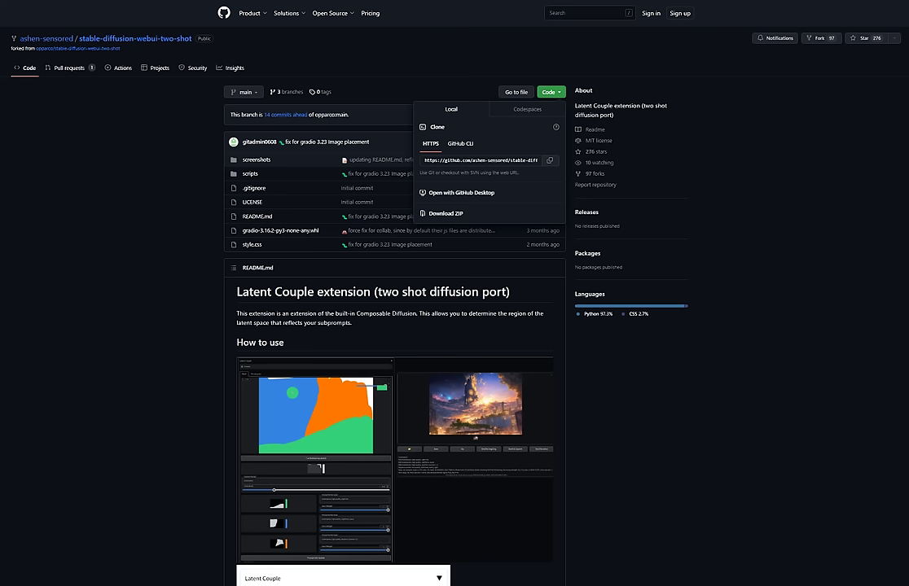
pyautogui.hotkey('alt', 'Tab')
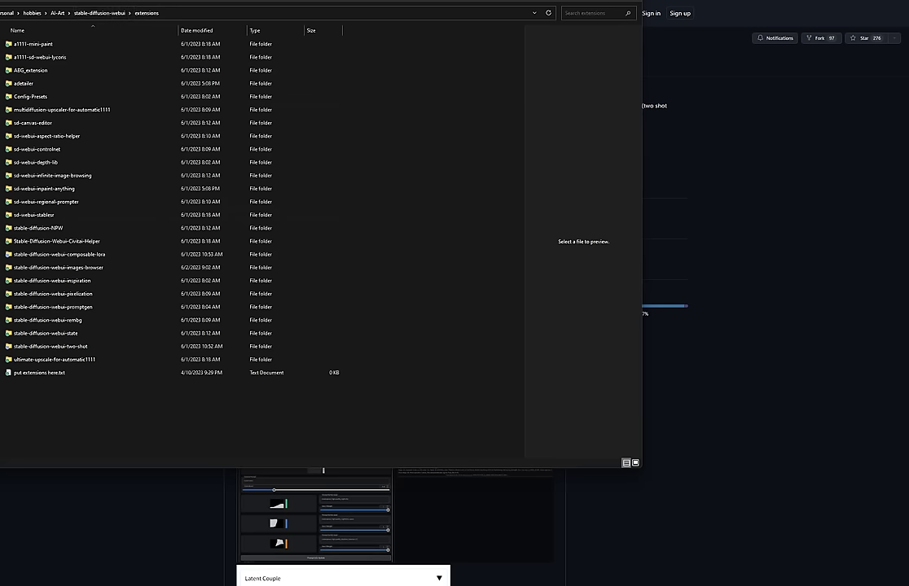
pyautogui.hotkey('alt', 'd')
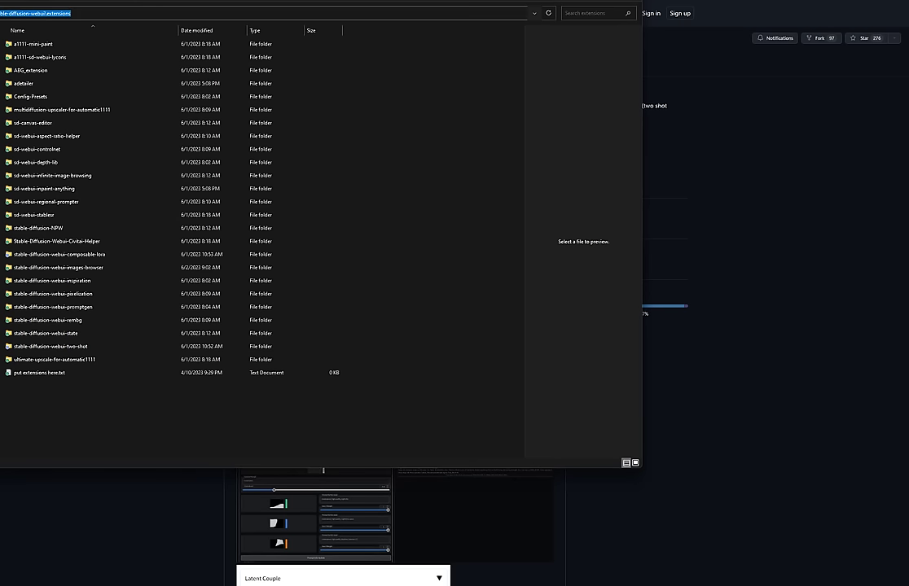
pyautogui.hotkey('alt', 'Tab')
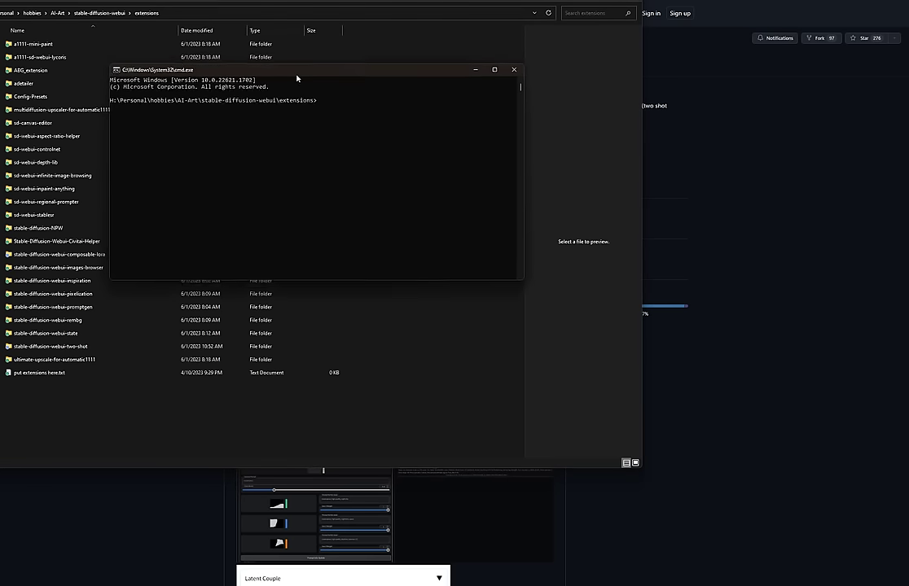
pyautogui.moveTo(297, 83); pyautogui.dragTo(303, 90)
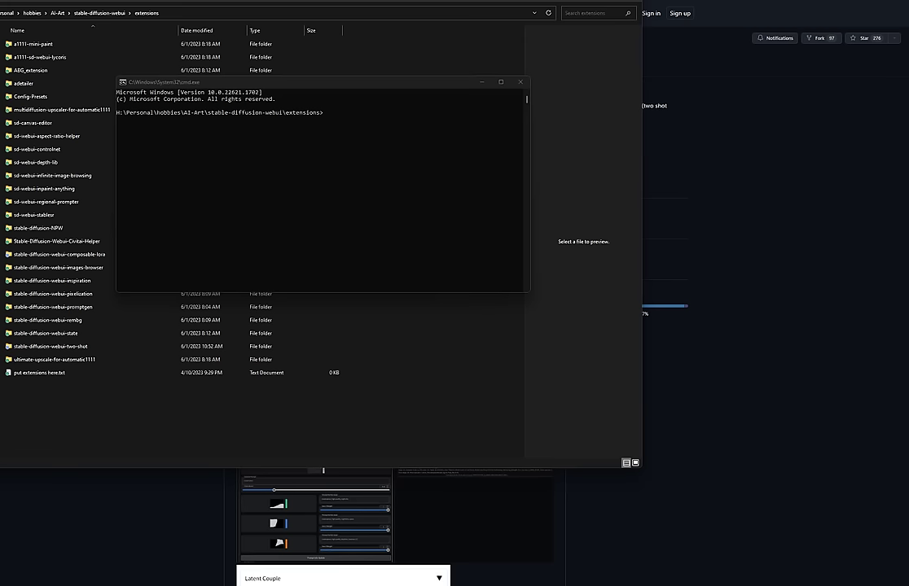
pyautogui.write('git clone -b feature/mask_selection https://github.com/ashen-sensored/stable-diffusion-webui-two-shot.git')
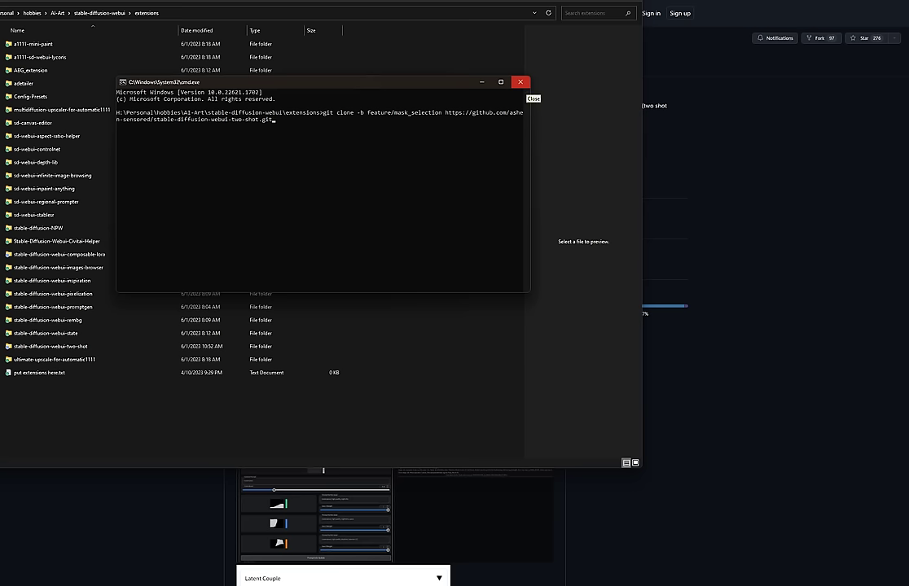
pyautogui.click(520, 82)
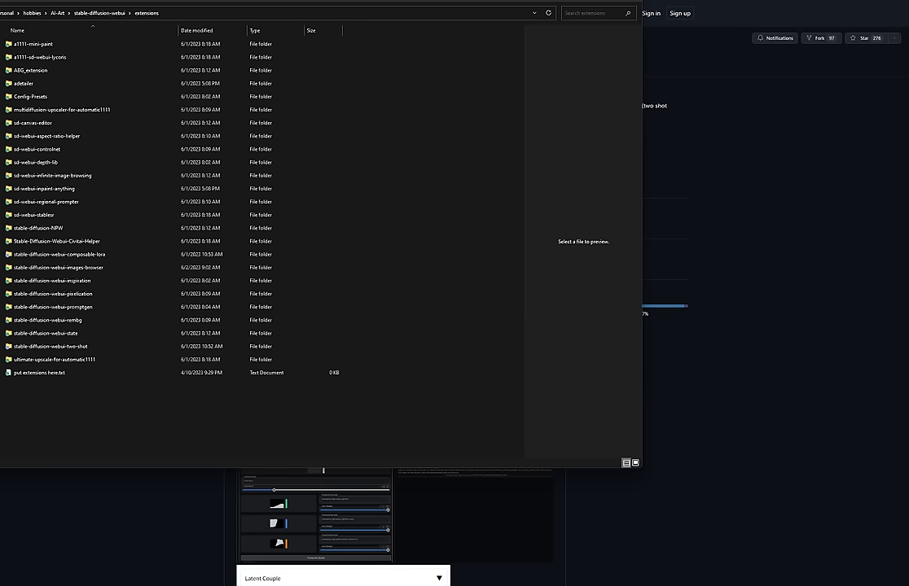
# Return to the web UI, load the list of available extensions and look through the installed ones down to the built-in entries.
pyautogui.hotkey('alt', 'Tab')
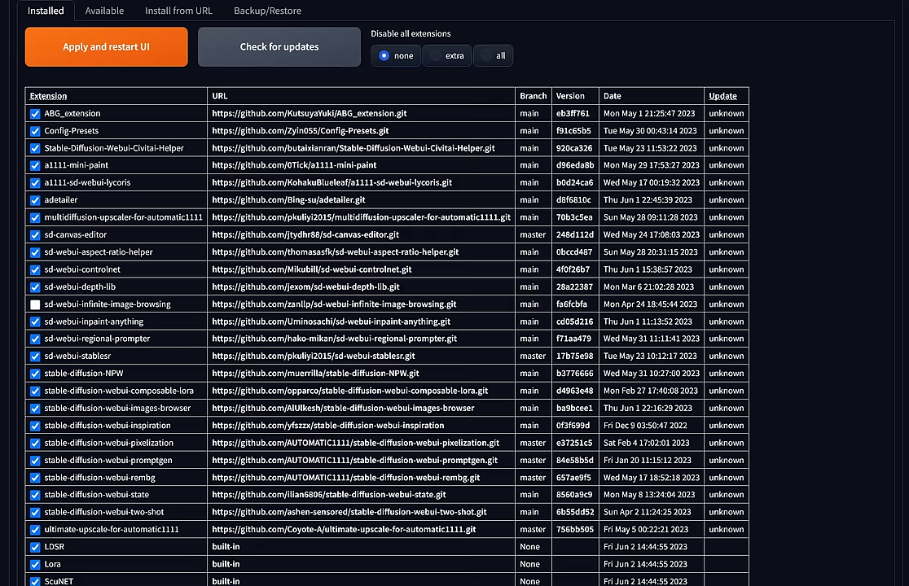
pyautogui.scroll(1, 310, 198)
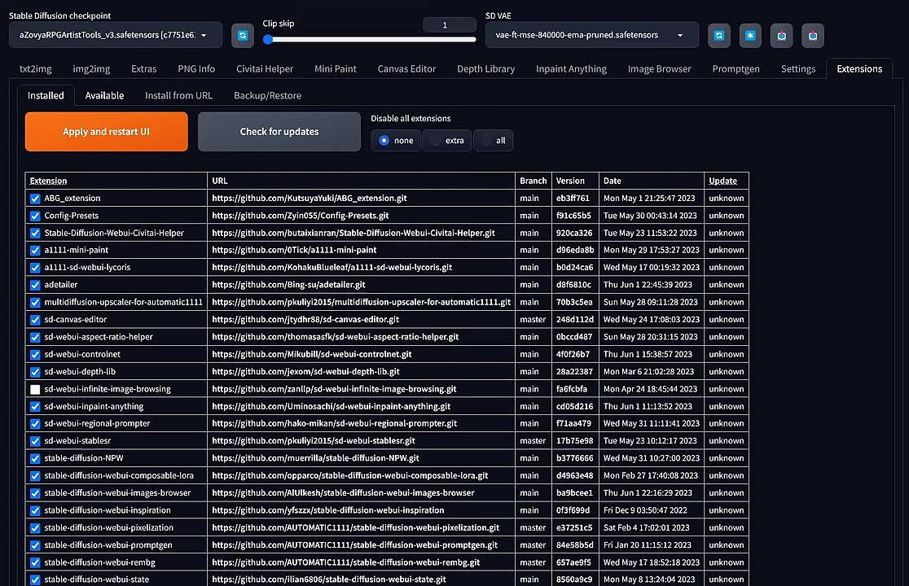
pyautogui.click(104, 96)
pyautogui.click(106, 131)
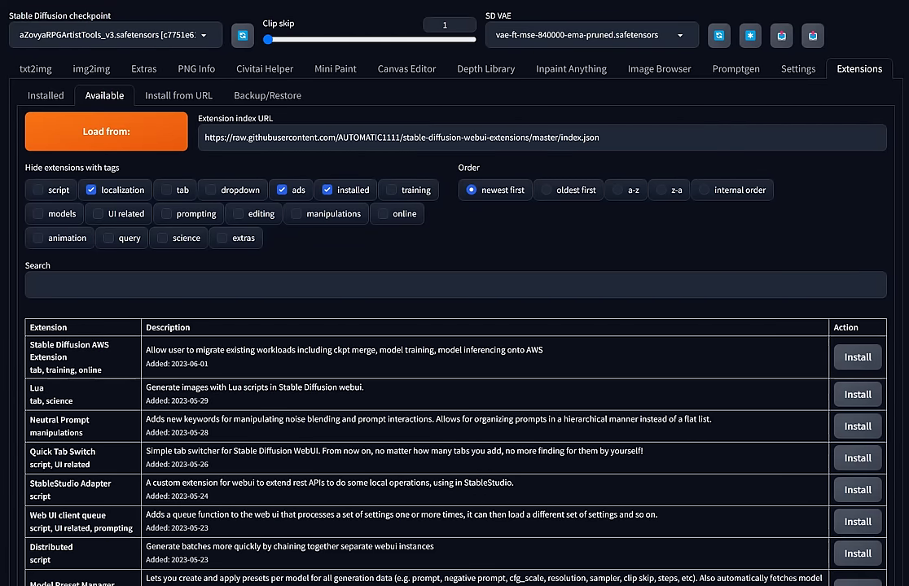
pyautogui.click(46, 95)
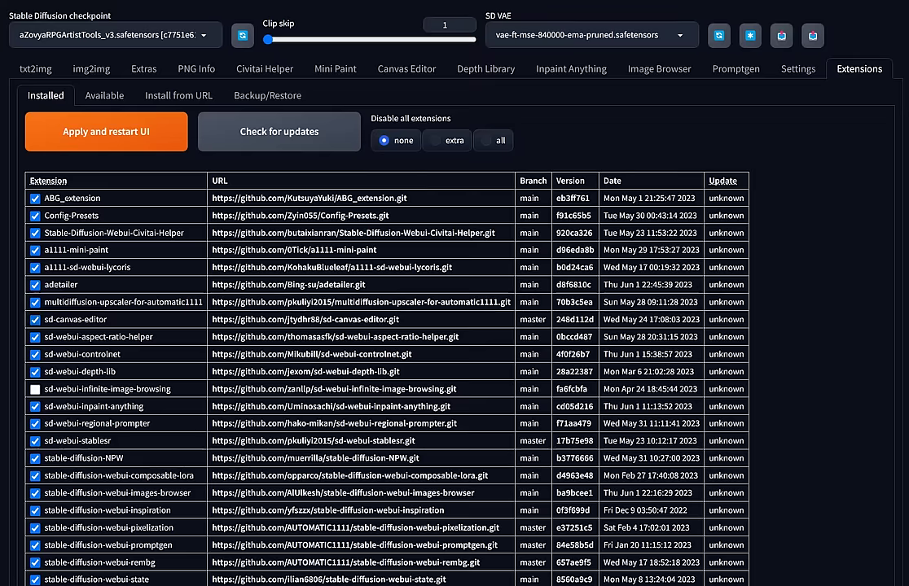
pyautogui.scroll(-1, 387, 326)
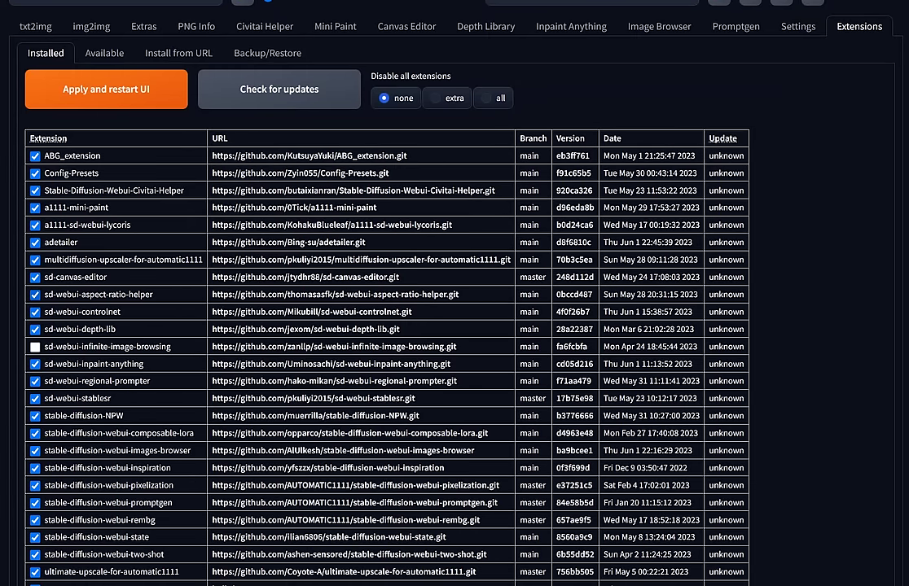
pyautogui.scroll(-2, 386, 326)
pyautogui.scroll(-1, 387, 326)
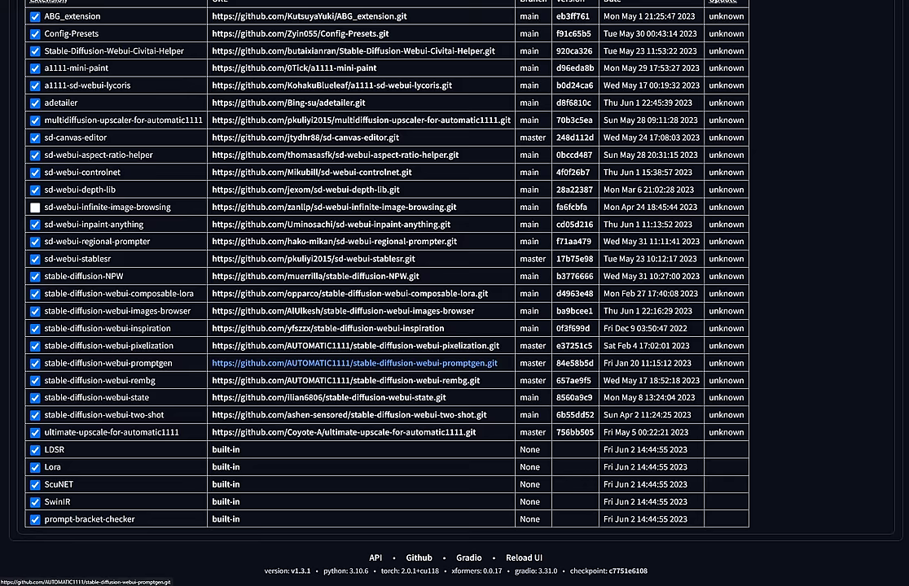
pyautogui.scroll(3, 350, 358)
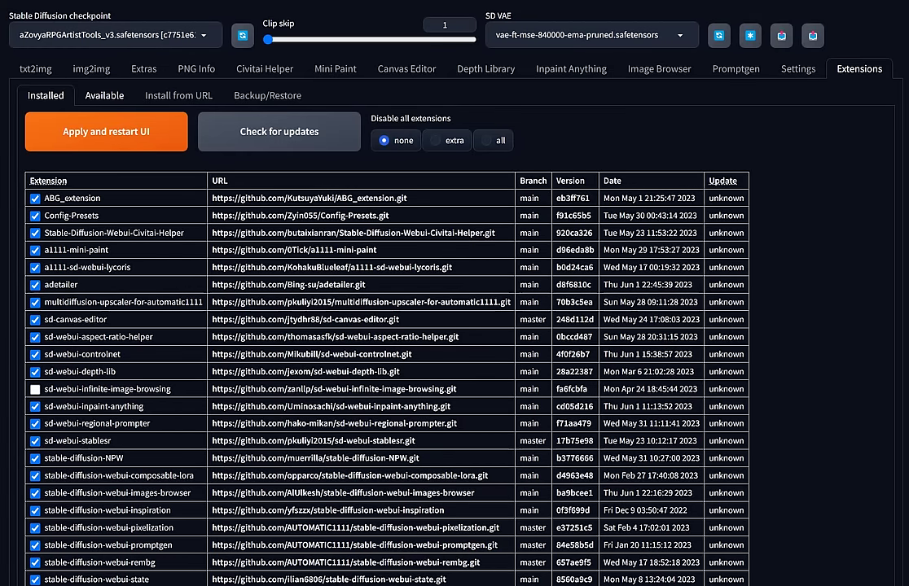
# Go back to the txt2img page and look over its extension sections, including Composable Lora and Latent Couple.
pyautogui.click(35, 69)
pyautogui.scroll(-3, 35, 68)
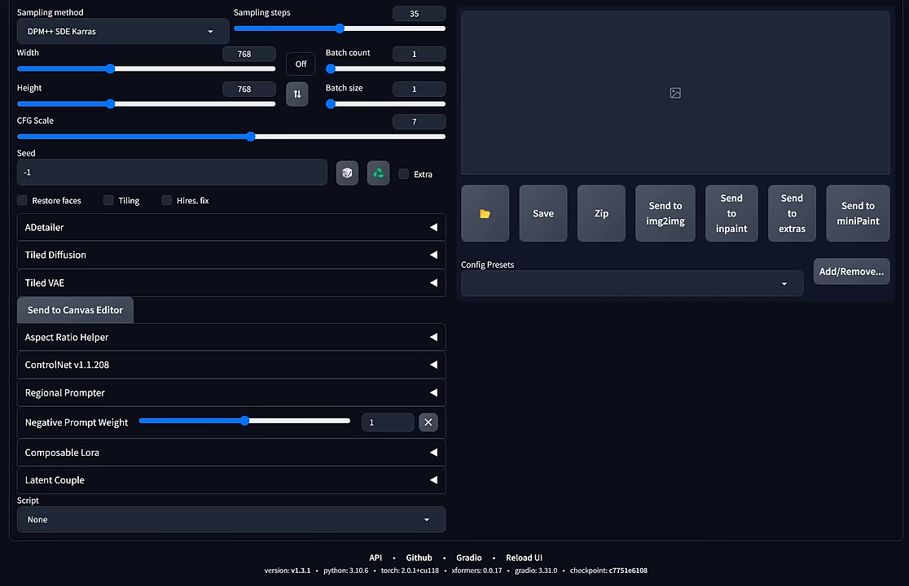
pyautogui.scroll(3, 454, 293)
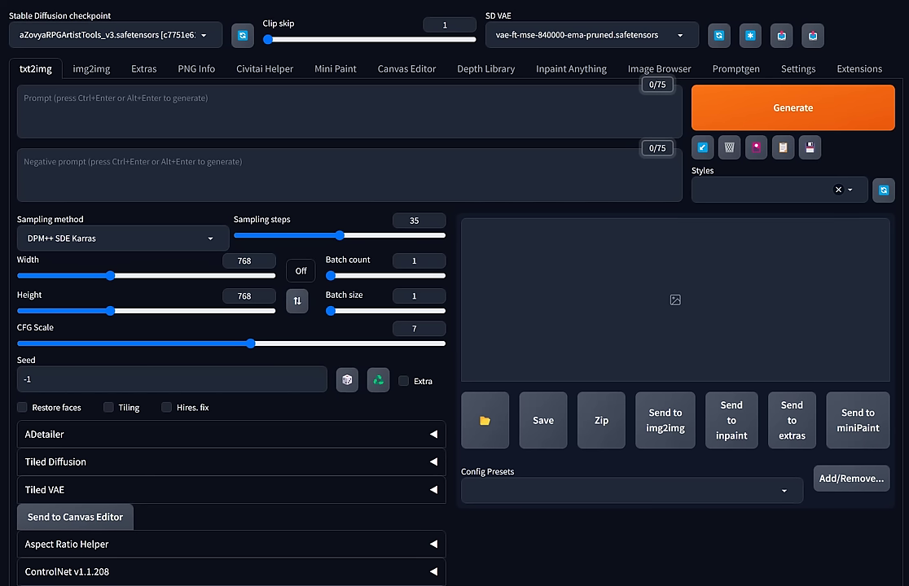
# Set the txt2img sampling steps to 20 and the width to 1200, and lock the aspect ratio to 16:9.
pyautogui.doubleClick(244, 260)
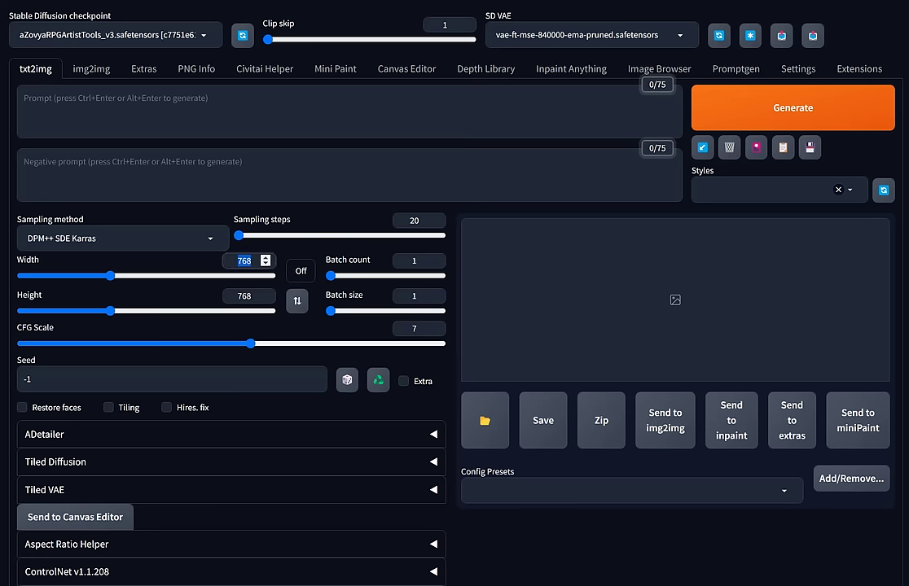
pyautogui.write('1')
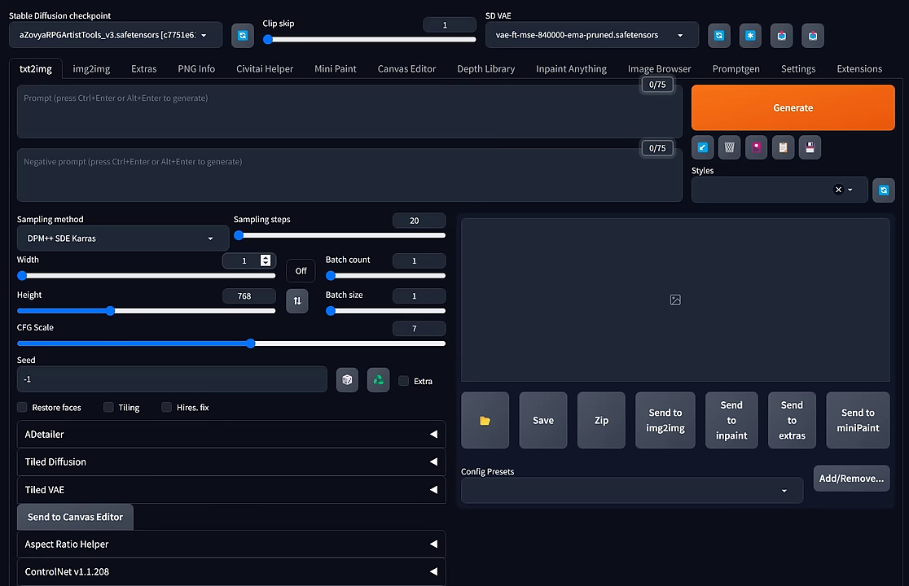
pyautogui.write('200')
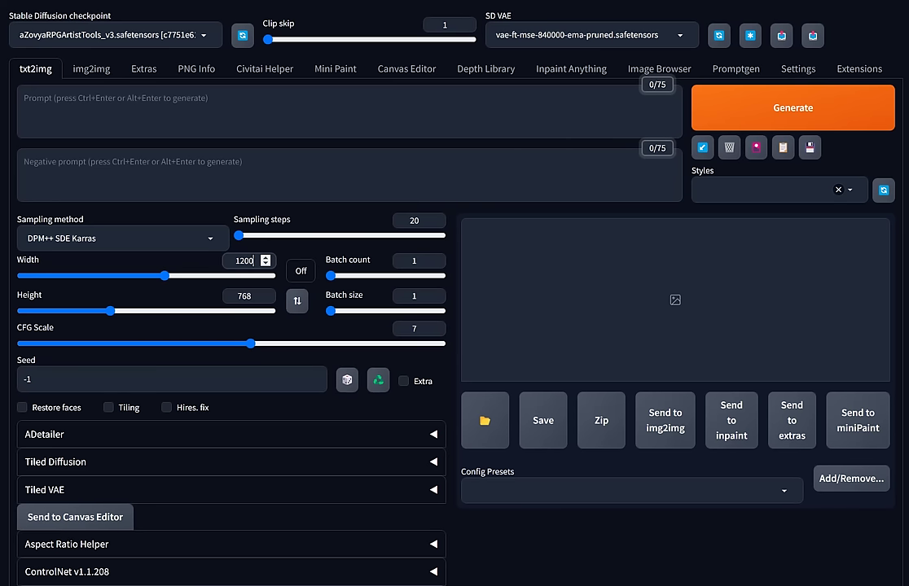
pyautogui.click(300, 271)
pyautogui.press('Return')
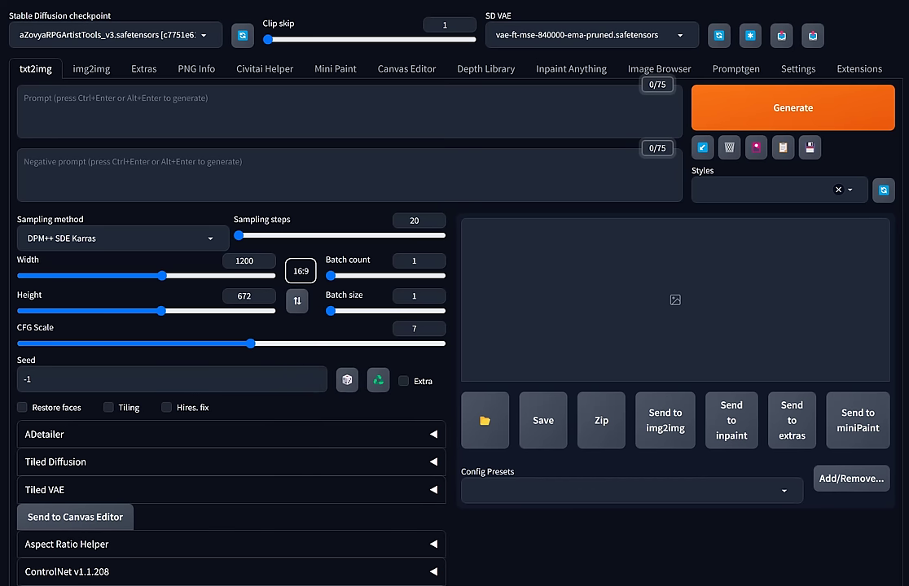
# Reduce the image size to 992 by 560 while keeping the 16:9 aspect ratio lock.
pyautogui.click(160, 276)
pyautogui.press('Left')
pyautogui.press('Left')
pyautogui.press('Left')
pyautogui.press('Left')
pyautogui.press('Left')
pyautogui.press('Left')
pyautogui.press('Left')
pyautogui.press('Left')
pyautogui.press('Left')
pyautogui.press('Left')
pyautogui.press('Left')
pyautogui.press('Left')
pyautogui.press('Left')
pyautogui.press('Left')
pyautogui.press('Left')
pyautogui.press('Left')
pyautogui.press('Left')
pyautogui.press('Left')
pyautogui.press('Left')
pyautogui.press('Left')
pyautogui.press('Left')
pyautogui.press('Left')
pyautogui.press('Left')
pyautogui.press('Left')
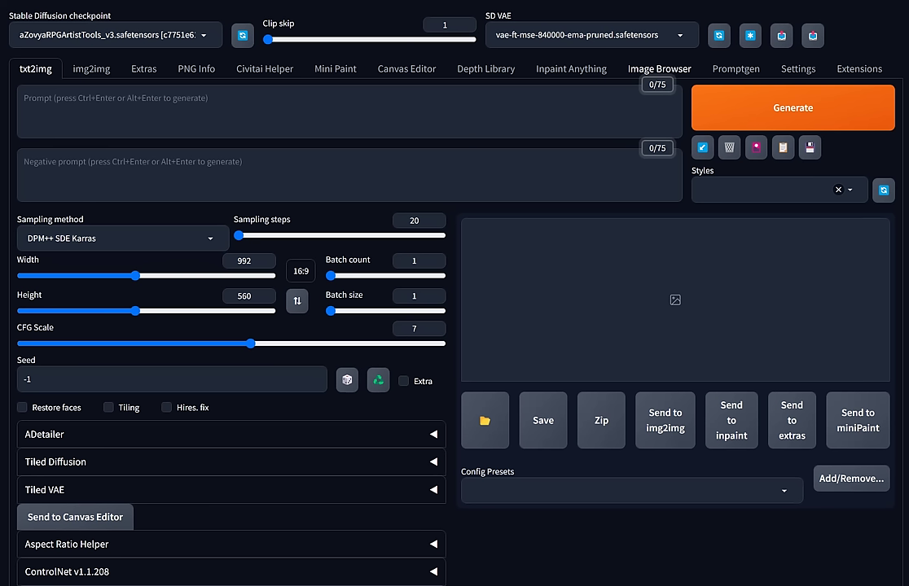
# Open the Image Browser and look through the img2img thumbnails on page 2.
pyautogui.click(658, 69)
pyautogui.scroll(-5, 306, 342)
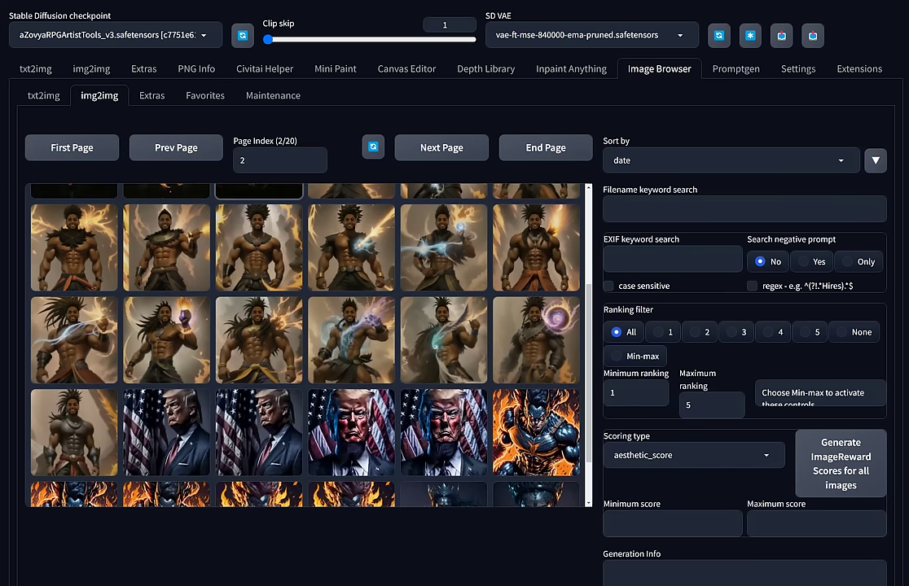
pyautogui.scroll(4, 306, 342)
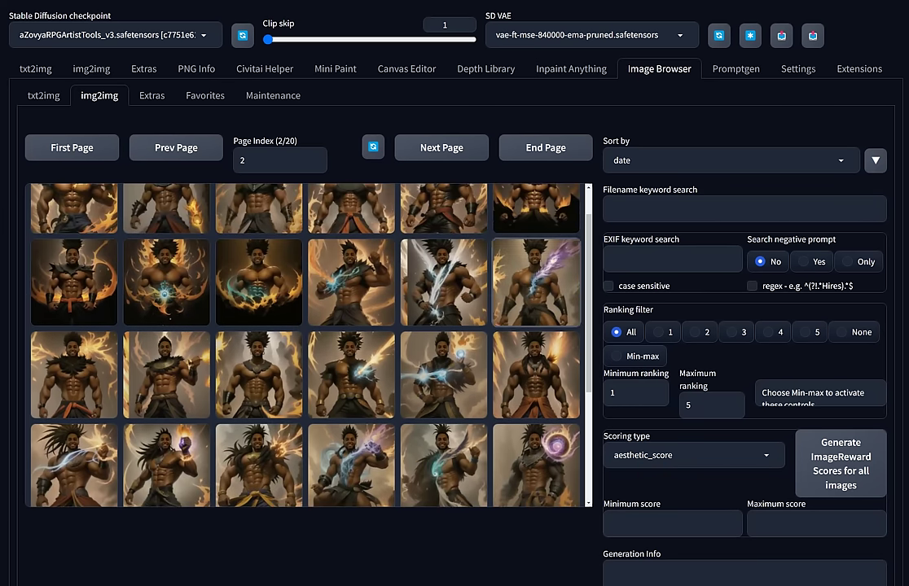
pyautogui.scroll(1, 305, 342)
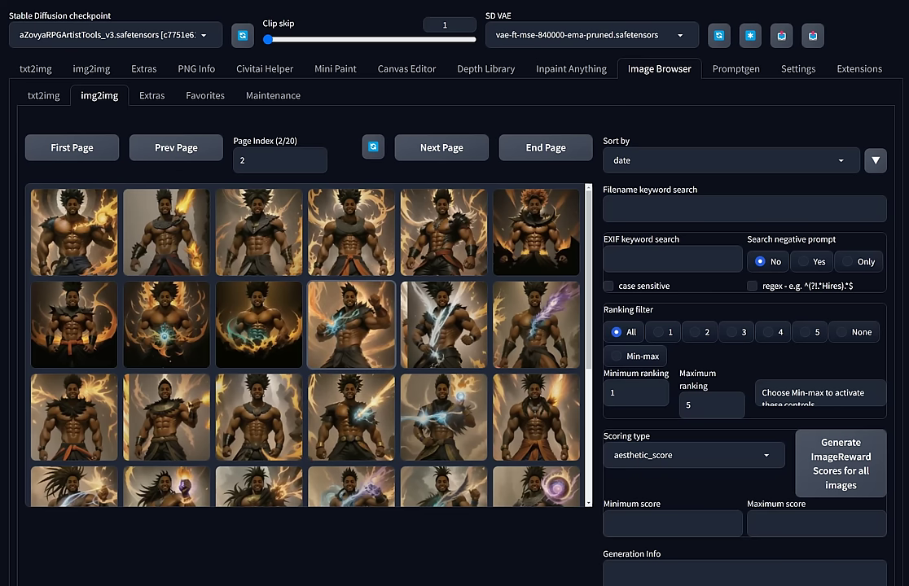
# Look through the generated txt2img pictures in the Image Browser, enlarging the muscular anime fighter images.
pyautogui.click(166, 324)
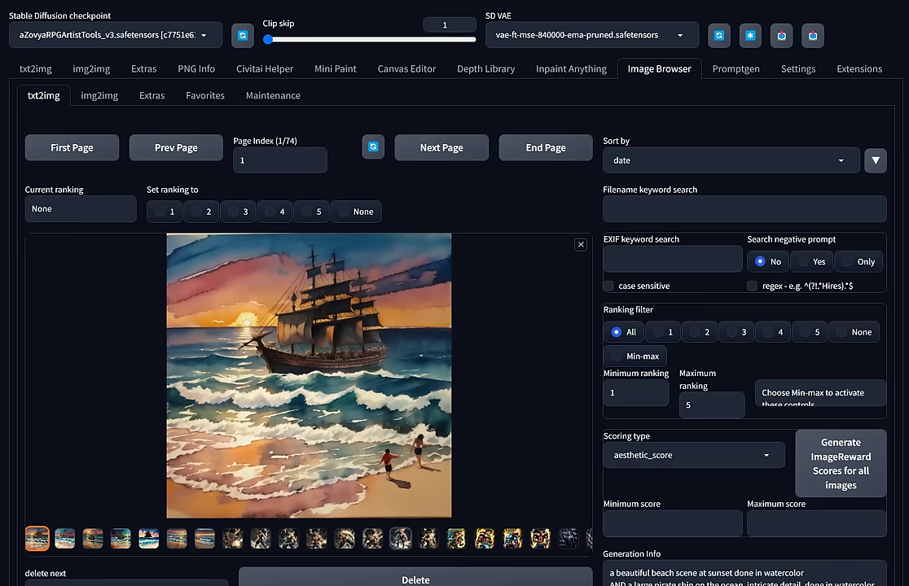
pyautogui.click(368, 538)
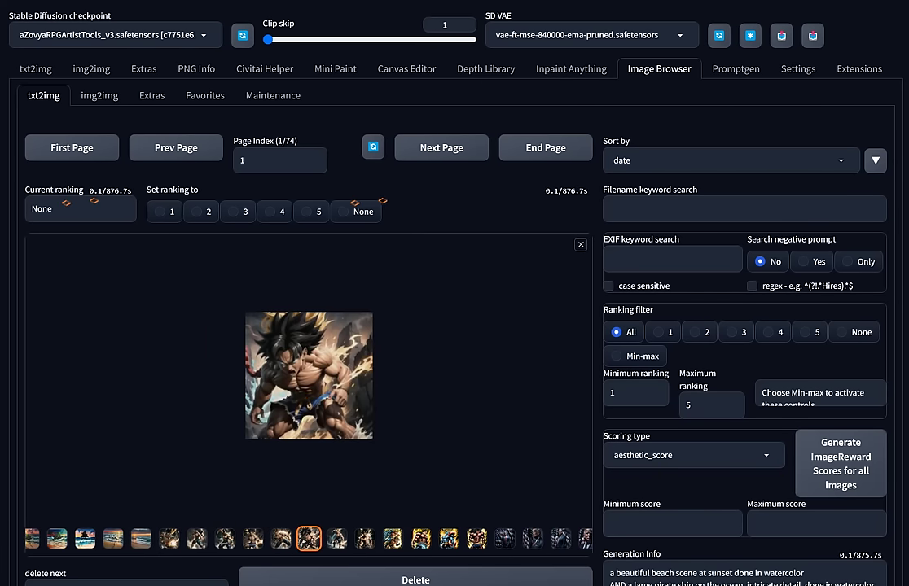
pyautogui.click(336, 538)
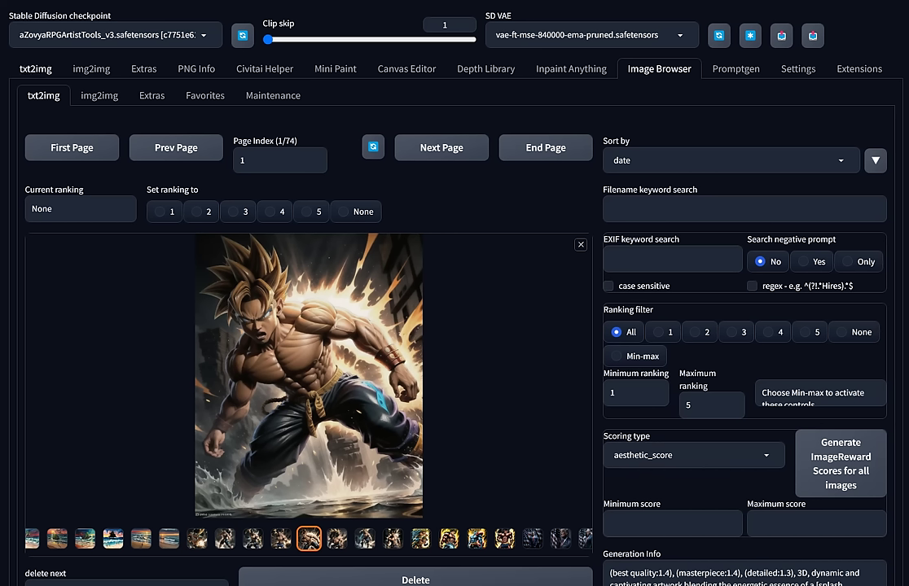
# Go back to the txt2img page, enable Composable Lora, and collapse its section.
pyautogui.click(35, 68)
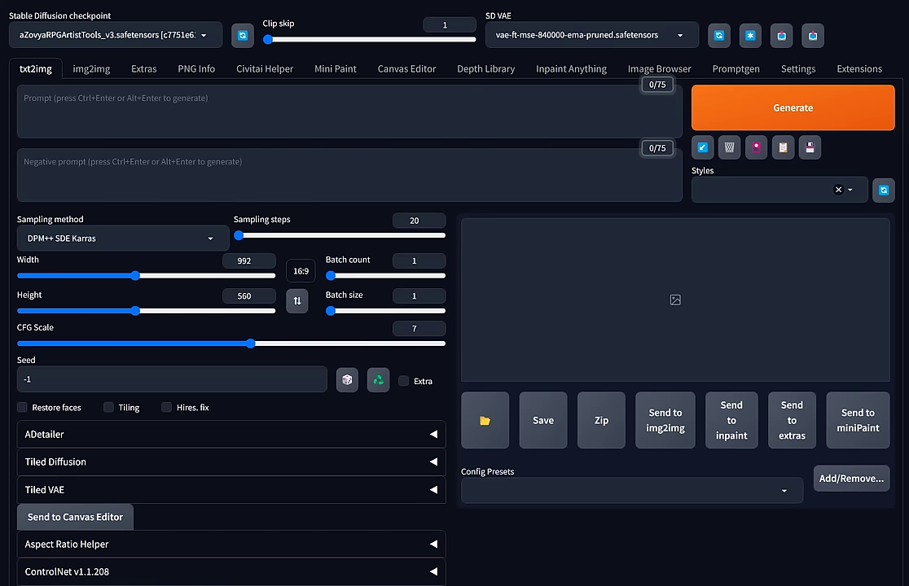
pyautogui.scroll(-3, 454, 325)
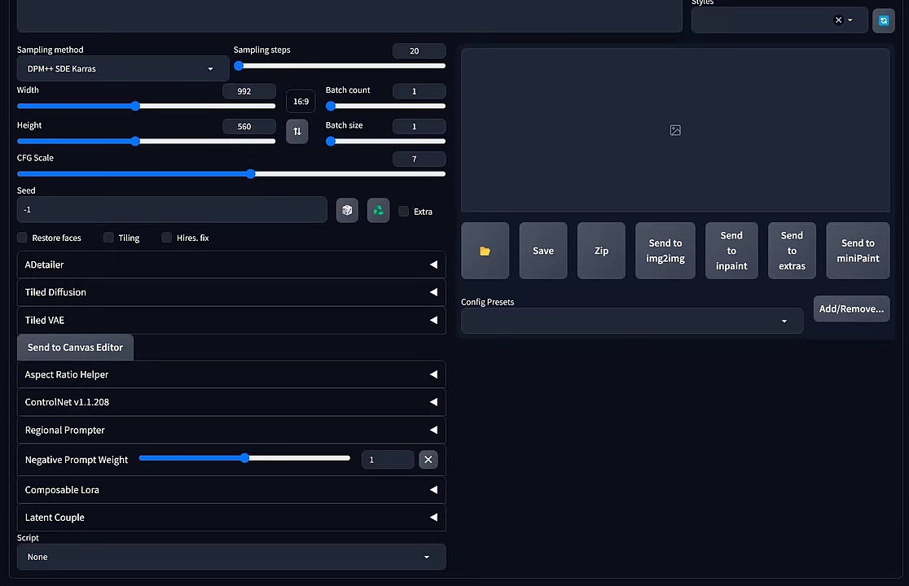
pyautogui.scroll(-1, 454, 326)
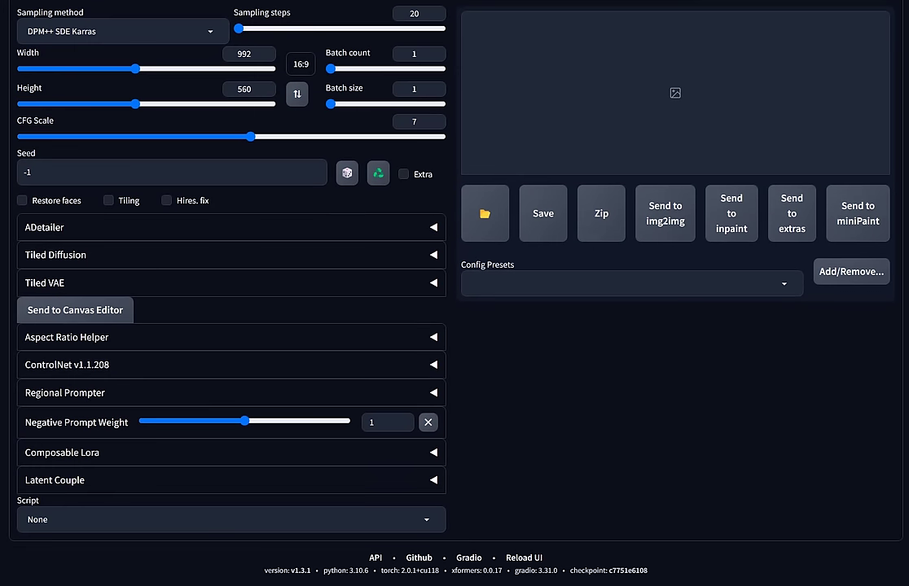
pyautogui.click(64, 452)
pyautogui.scroll(-1, 455, 326)
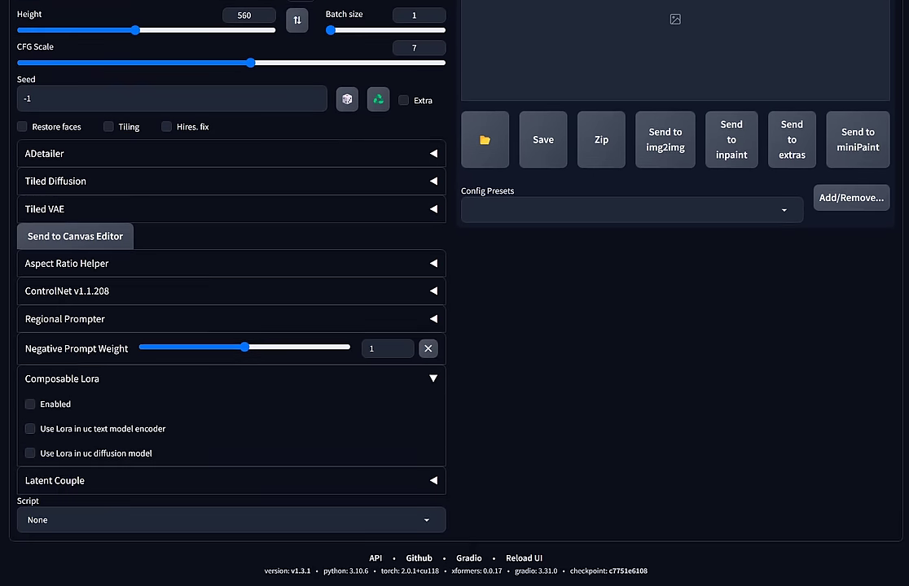
pyautogui.click(30, 404)
pyautogui.click(63, 379)
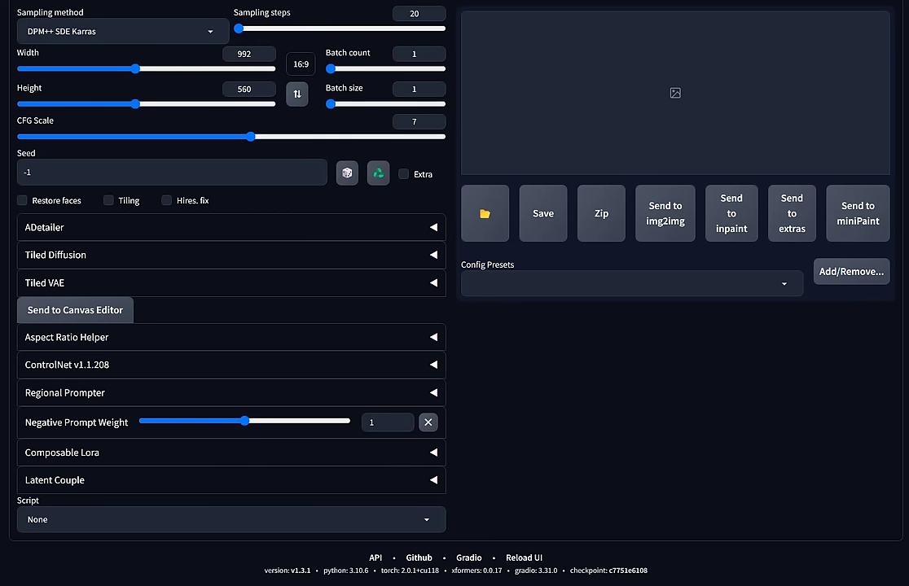
pyautogui.scroll(3, 455, 293)
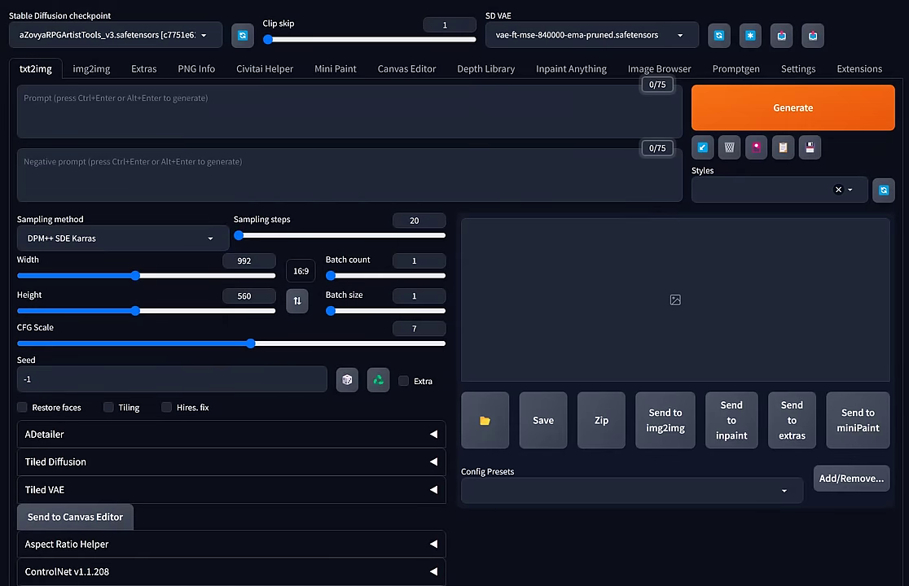
pyautogui.scroll(-3, 454, 293)
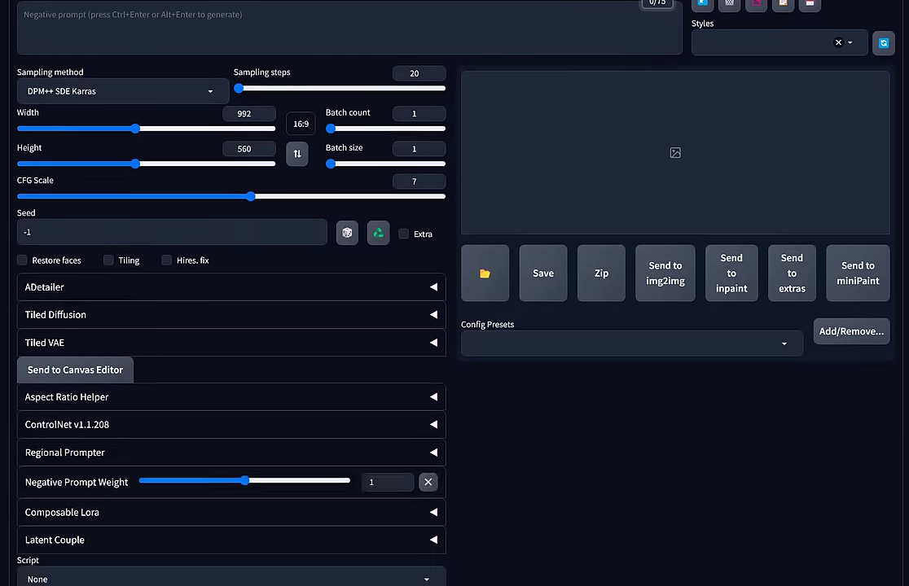
pyautogui.scroll(3, 454, 293)
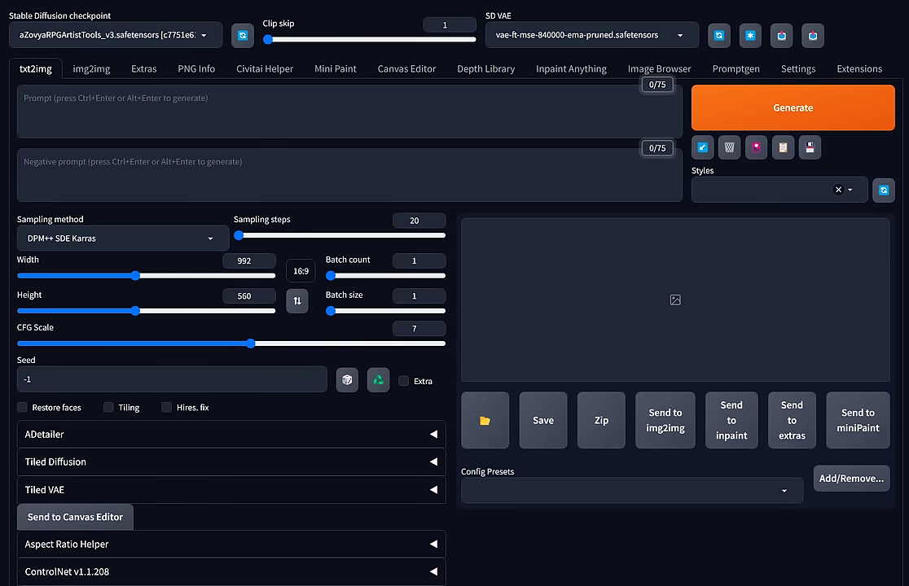
pyautogui.scroll(-2, 454, 293)
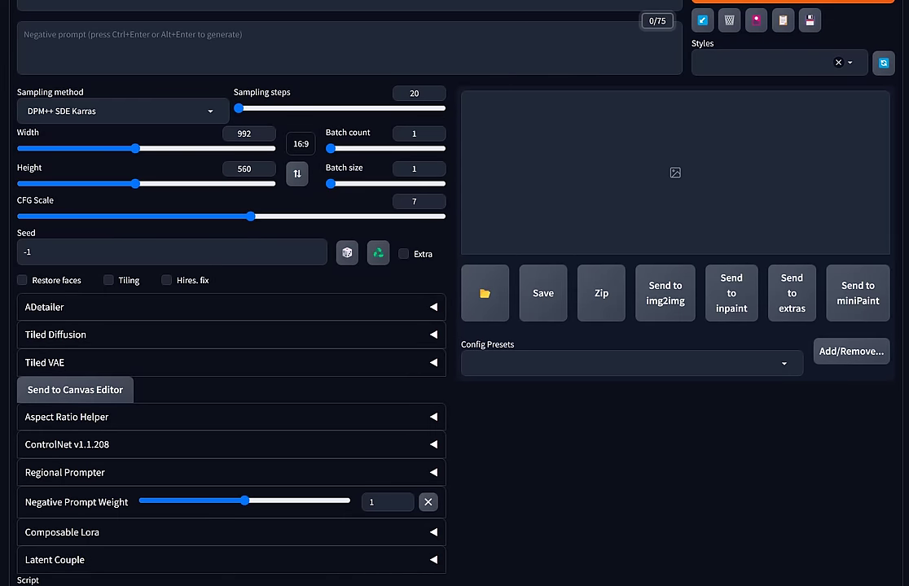
pyautogui.scroll(1, 454, 293)
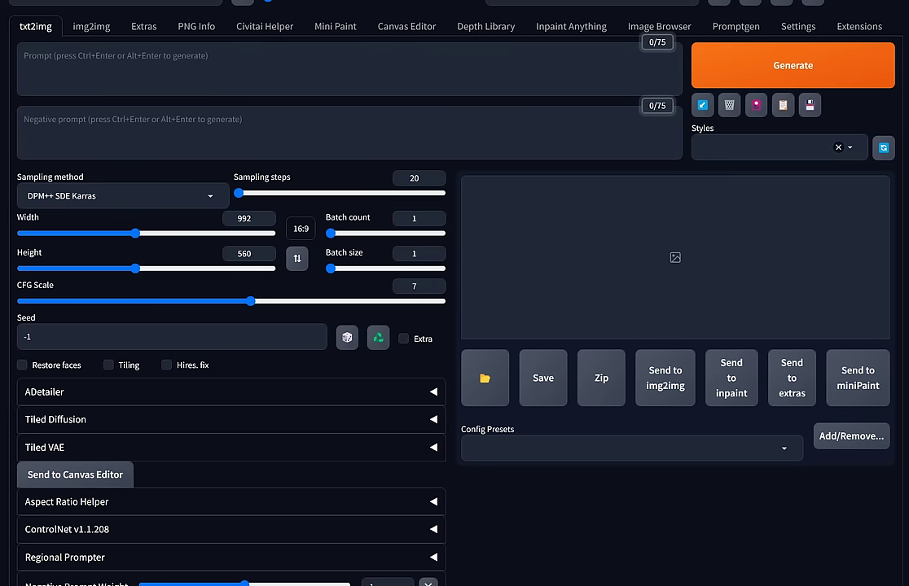
# Expand the Latent Couple section and enable the extension.
pyautogui.scroll(-2, 455, 294)
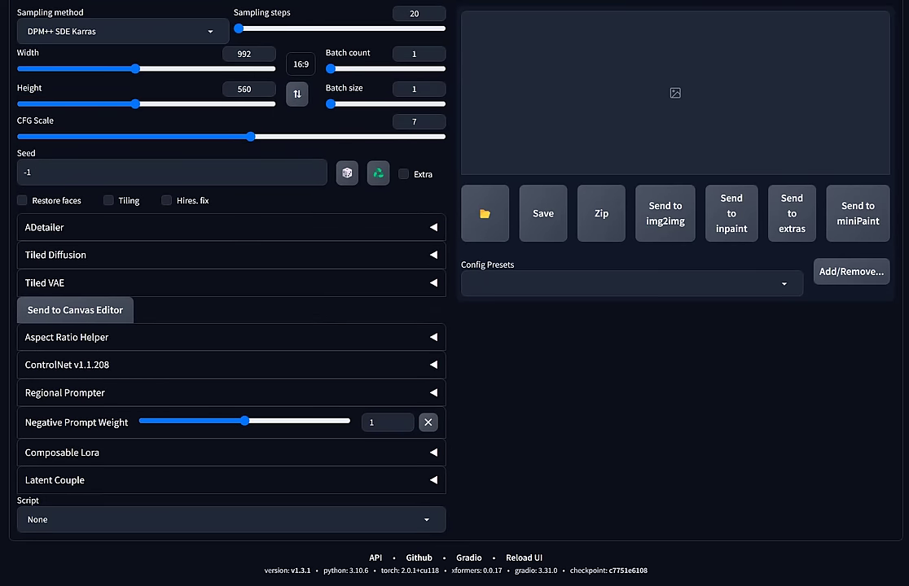
pyautogui.click(228, 479)
pyautogui.scroll(-2, 454, 293)
pyautogui.click(30, 336)
# Set the Latent Couple mask canvas to 992 wide by 560 high, matching the output image size.
pyautogui.scroll(-3, 228, 293)
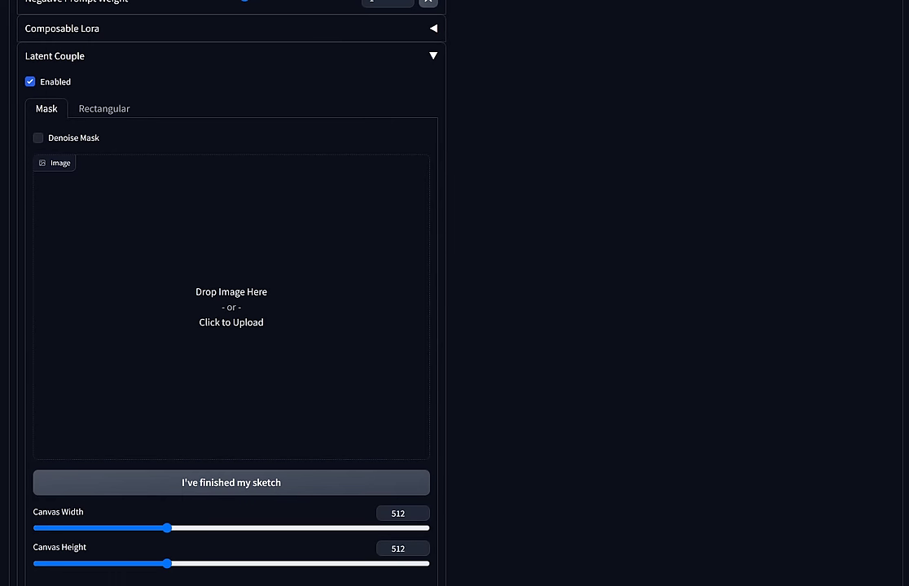
pyautogui.scroll(-2, 228, 293)
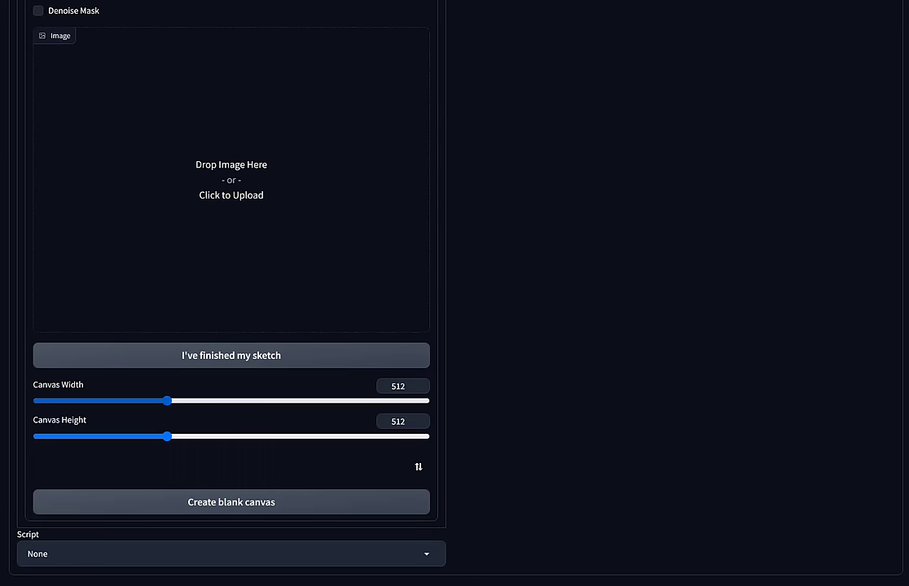
pyautogui.scroll(7, 228, 293)
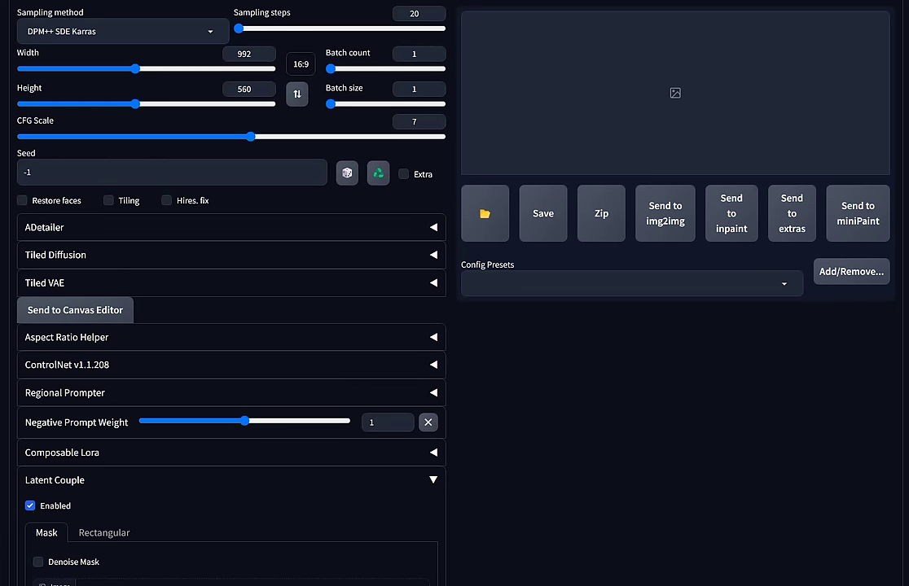
pyautogui.scroll(-5, 228, 293)
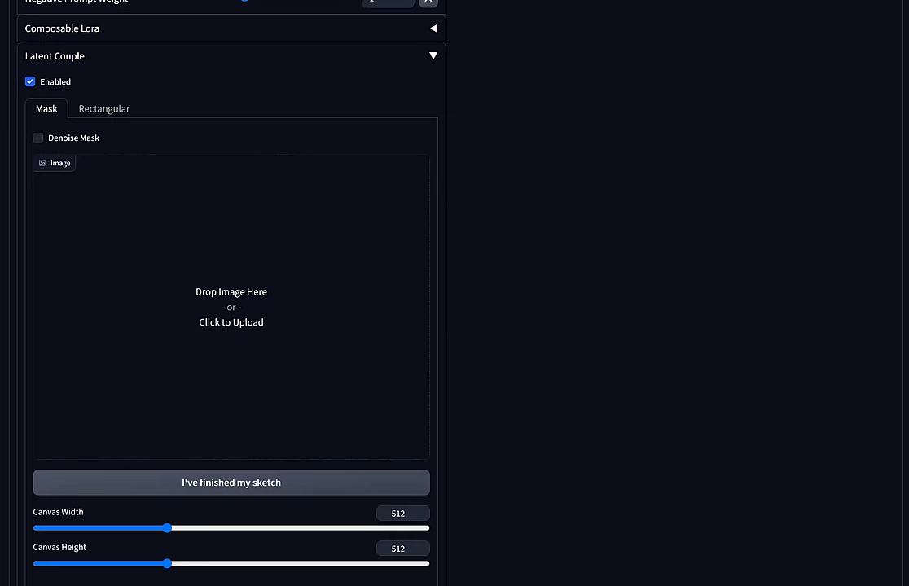
pyautogui.doubleClick(397, 513)
pyautogui.write('992')
pyautogui.press('Tab')
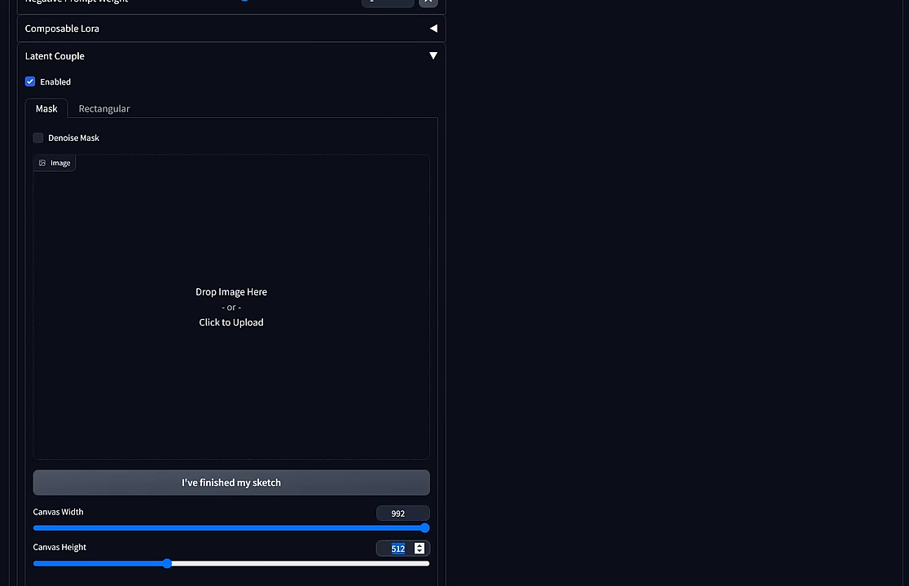
pyautogui.write('560')
pyautogui.scroll(-2, 227, 293)
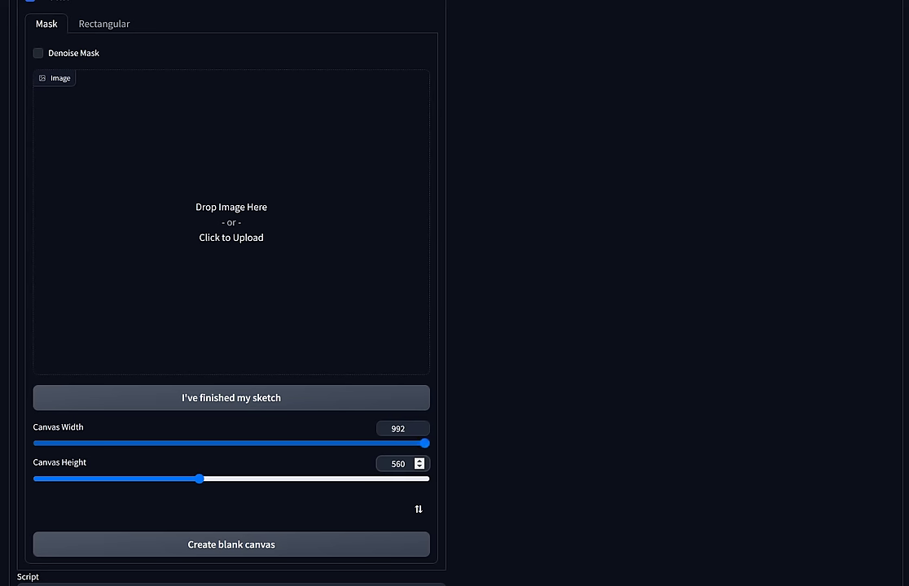
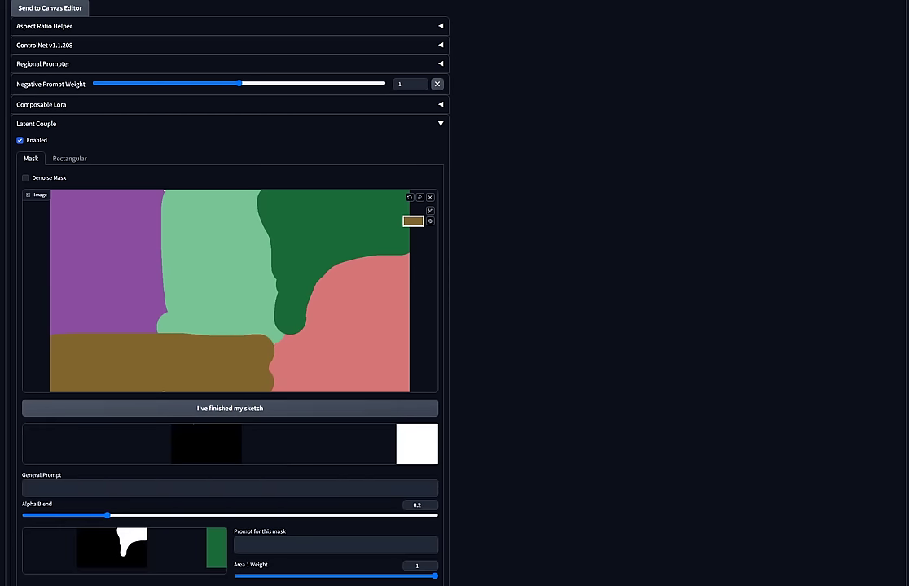
# Switch to ChatGPT and open the saved "Gen 4.0" prompt conversation from the chat history.
pyautogui.scroll(-5, 229, 293)
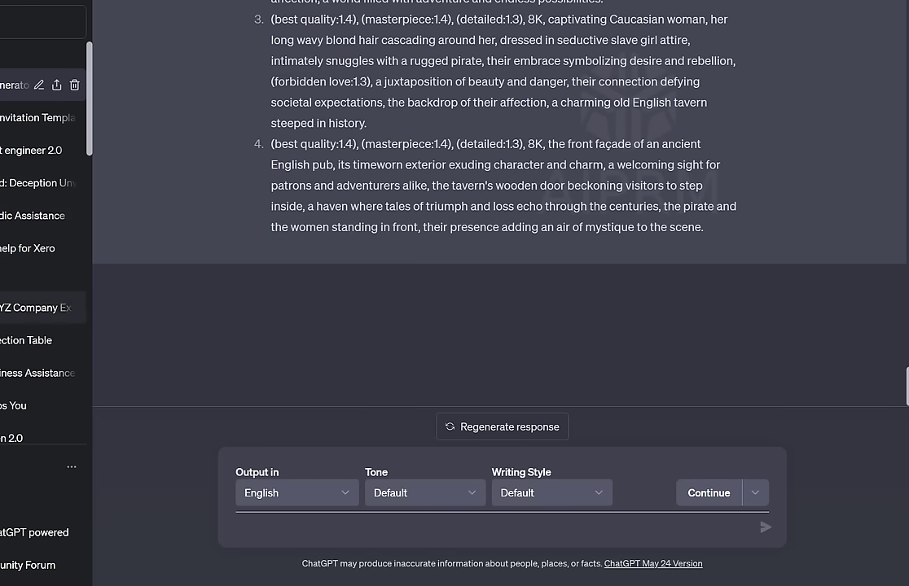
pyautogui.scroll(-2, 41, 217)
pyautogui.scroll(-1, 41, 216)
pyautogui.scroll(-3, 40, 244)
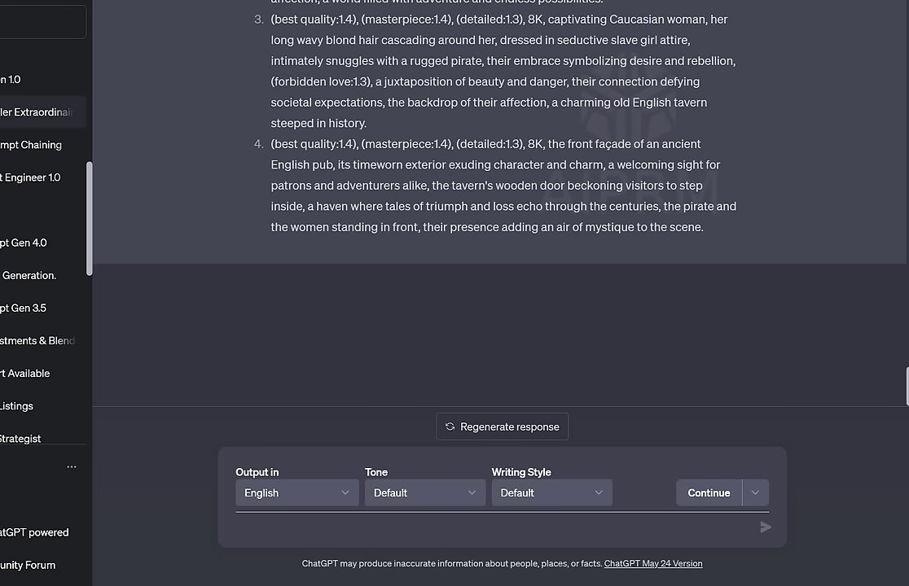
pyautogui.scroll(-4, 45, 314)
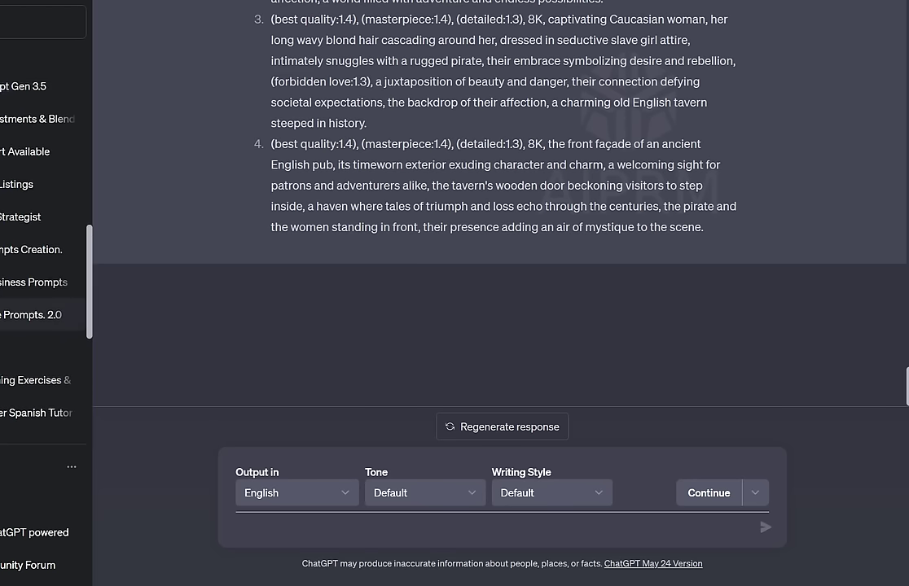
pyautogui.scroll(-2, 45, 309)
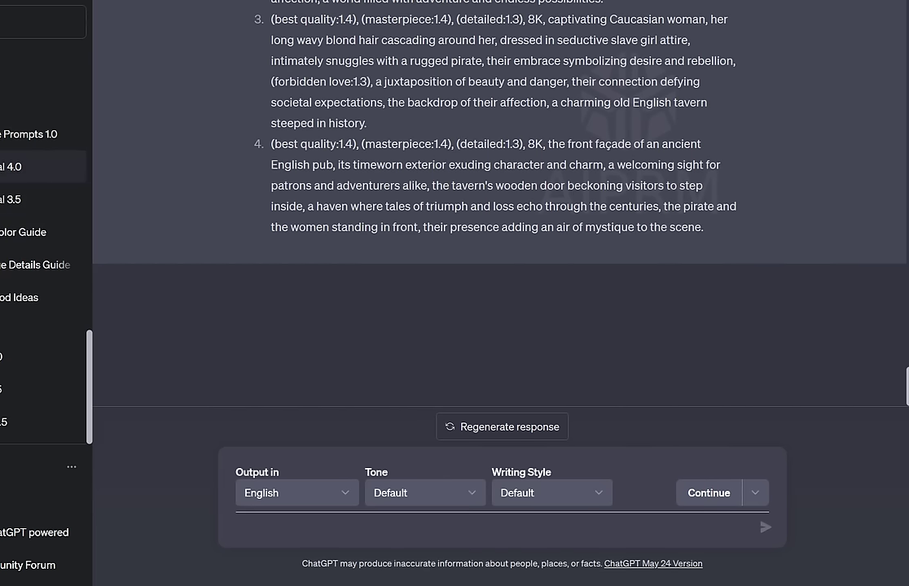
pyautogui.scroll(1, 45, 310)
pyautogui.scroll(4, 45, 368)
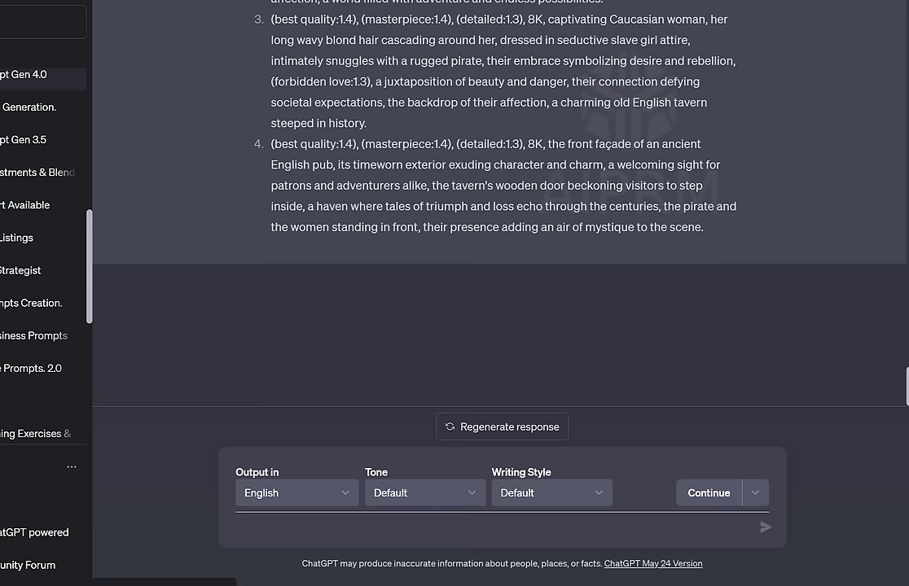
pyautogui.click(24, 74)
# Edit the message requesting 10 more negative prompts, replacing its text with a new request starting "give me".
pyautogui.scroll(8, 497, 203)
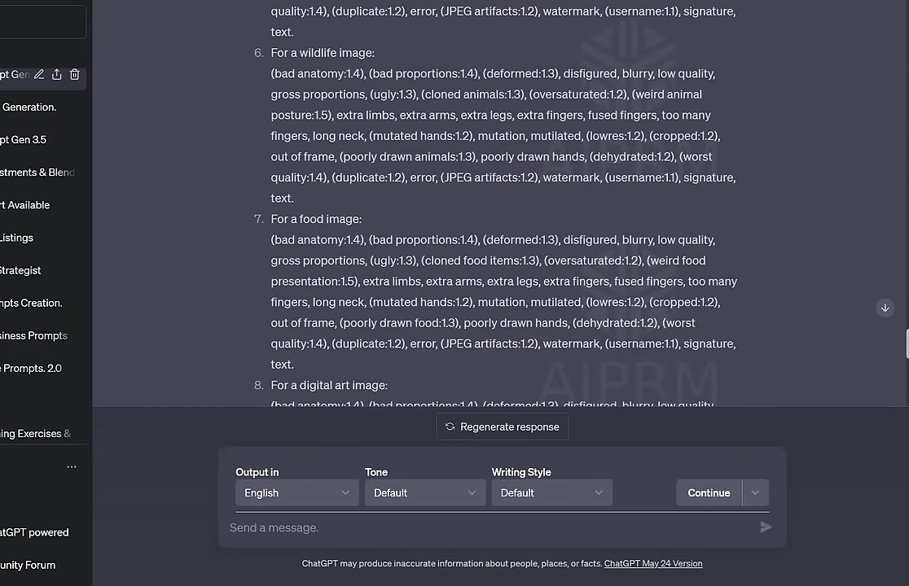
pyautogui.scroll(10, 497, 203)
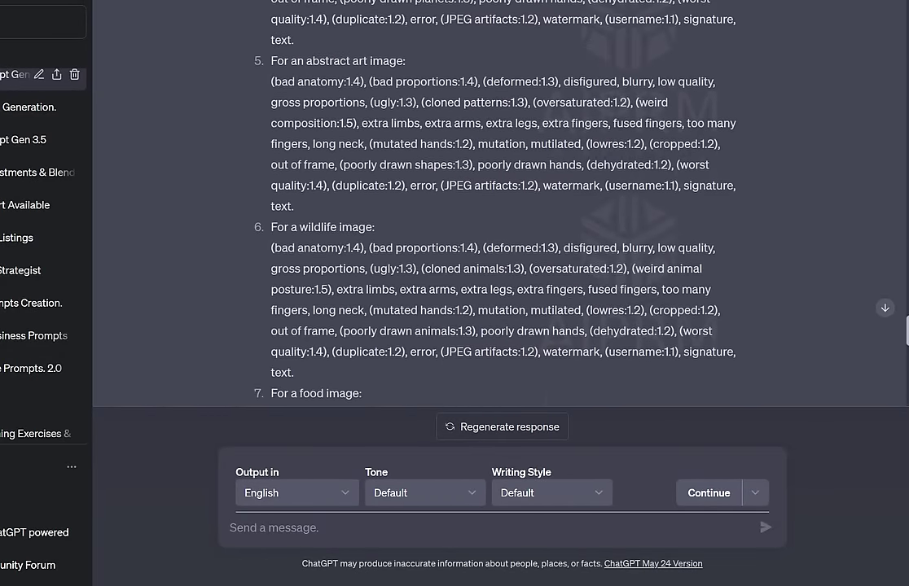
pyautogui.scroll(4, 497, 204)
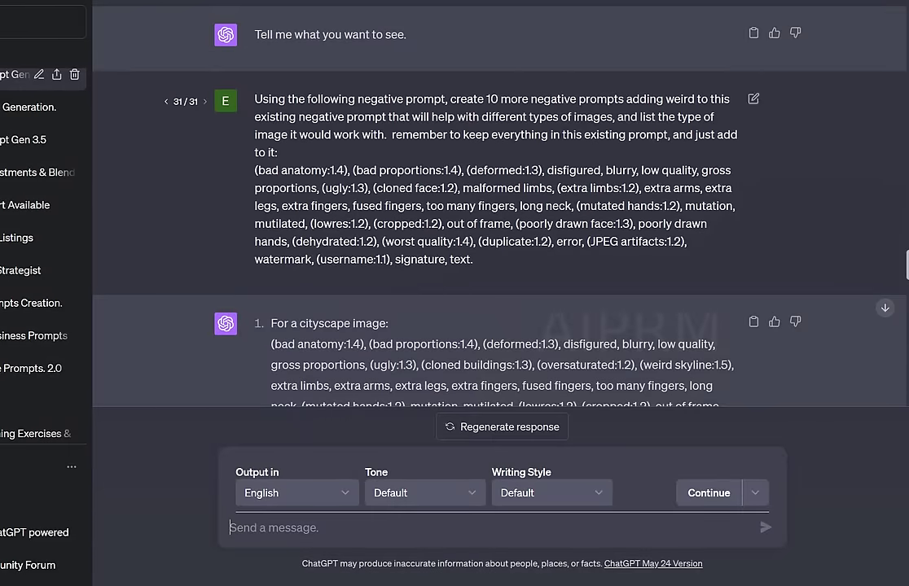
pyautogui.click(753, 98)
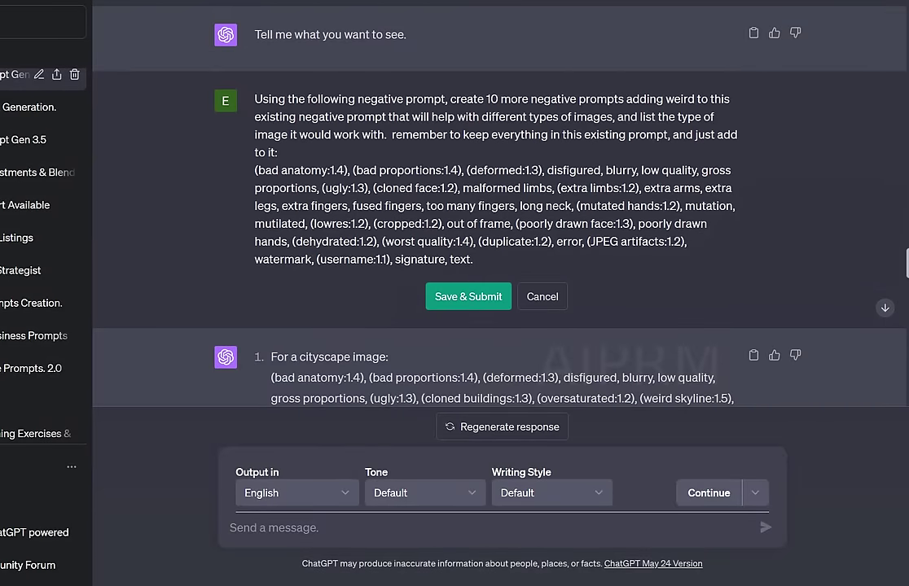
pyautogui.moveTo(473, 259); pyautogui.dragTo(254, 98)
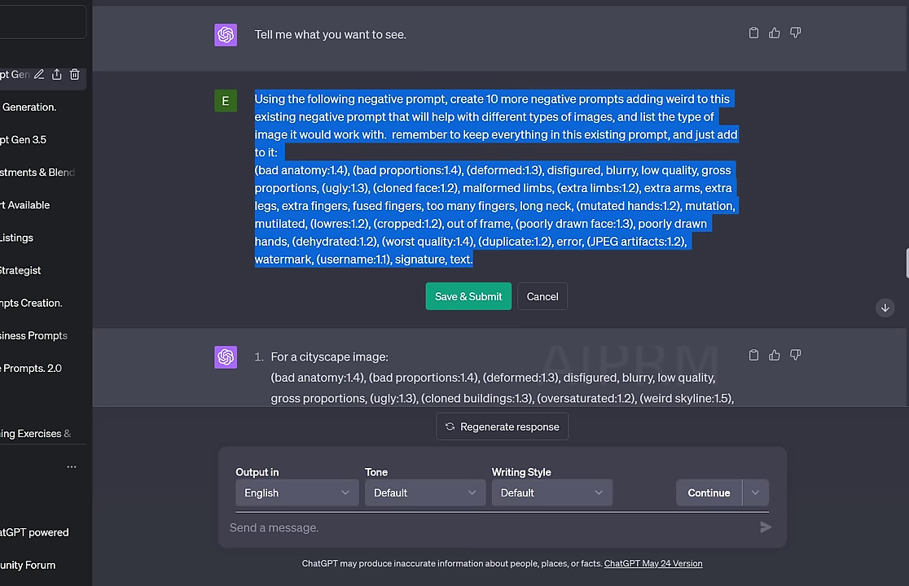
pyautogui.press('BackSpace')
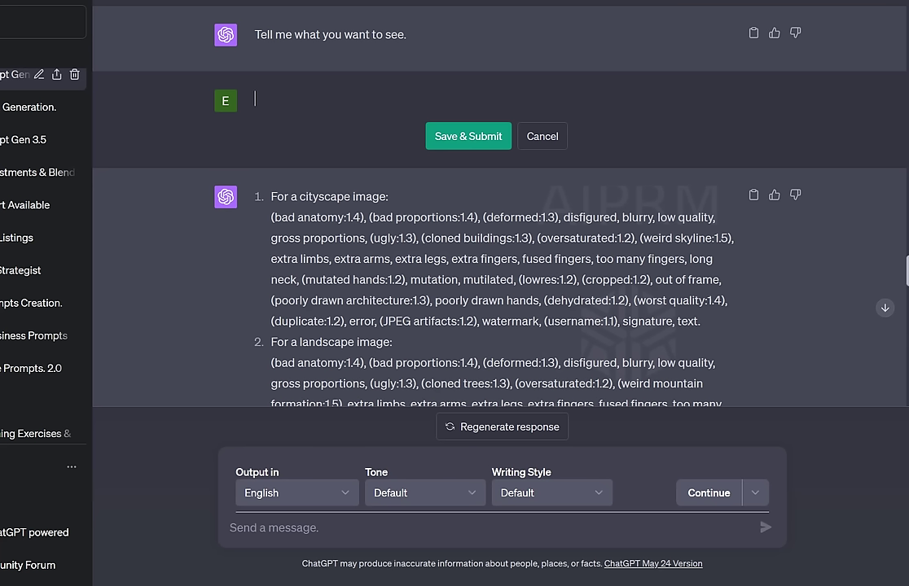
pyautogui.write('give me')
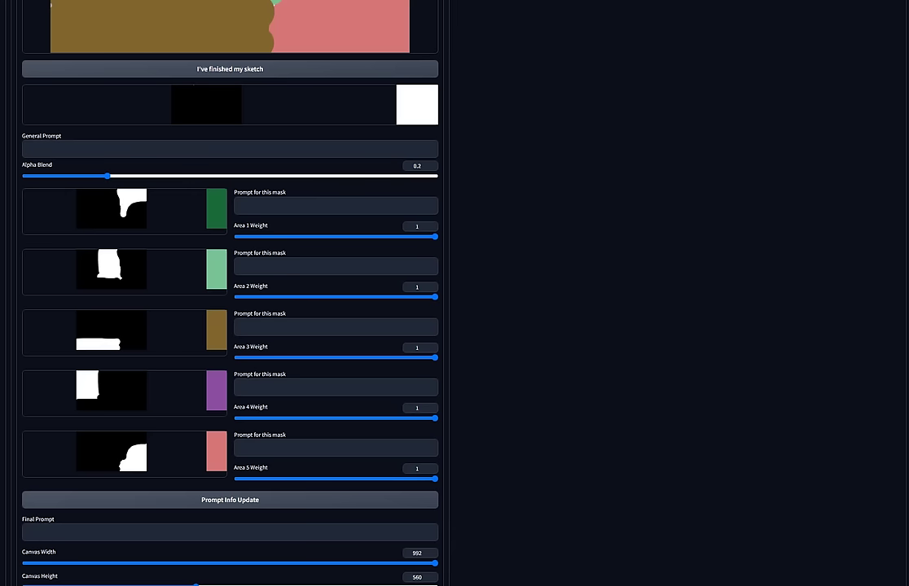
# Switch back to Stable Diffusion and compare the painted canvas regions with the five mask areas and their prompt fields.
pyautogui.scroll(1, 230, 293)
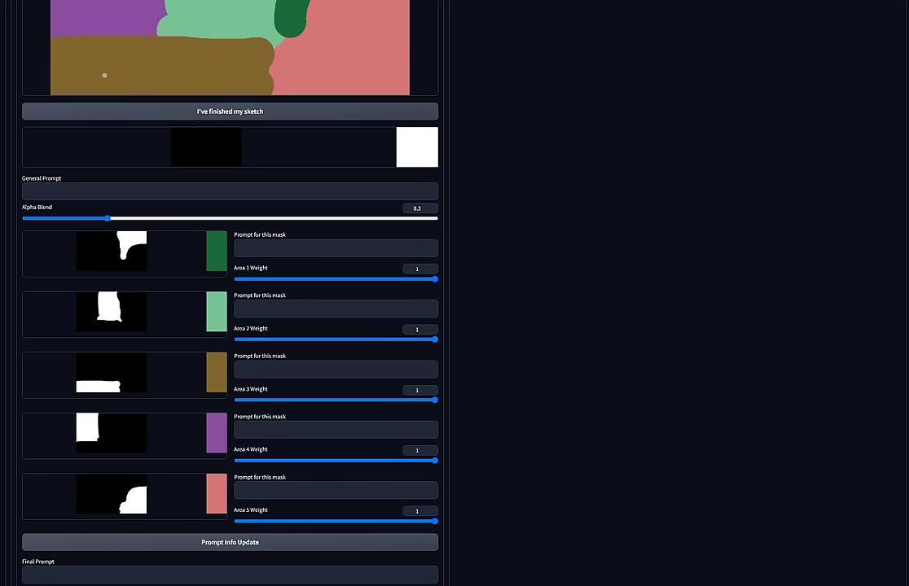
pyautogui.click(78, 33)
pyautogui.scroll(-1, 229, 326)
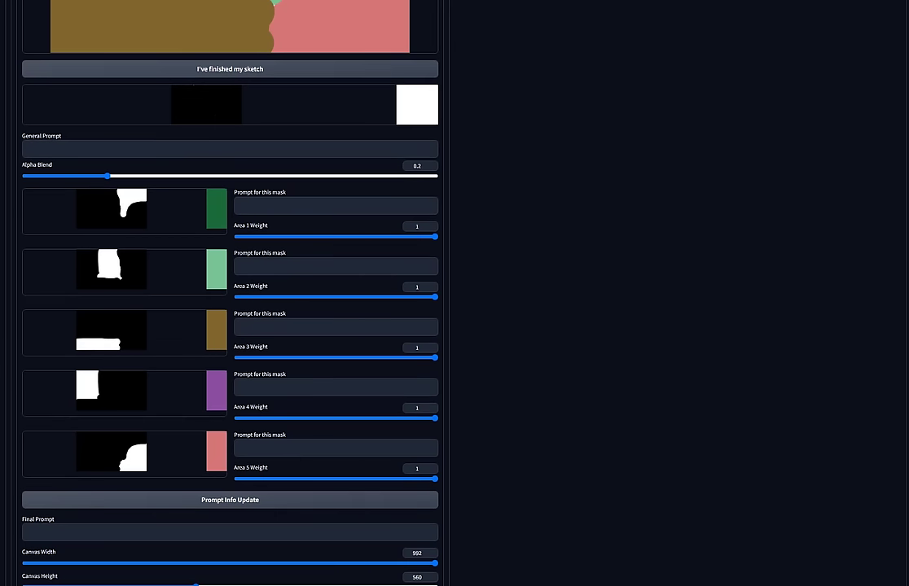
# Switch to ChatGPT and continue the request with "6 prompts, the first is a normal prompt, the next 5 are short simple one sentence descriptions".
pyautogui.scroll(1, 229, 325)
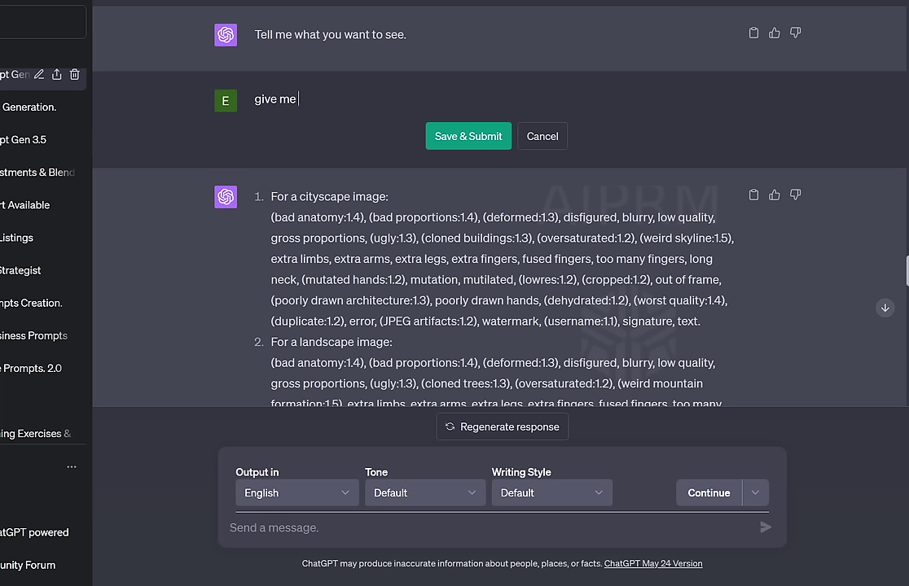
pyautogui.write('6 prompts, the first is ')
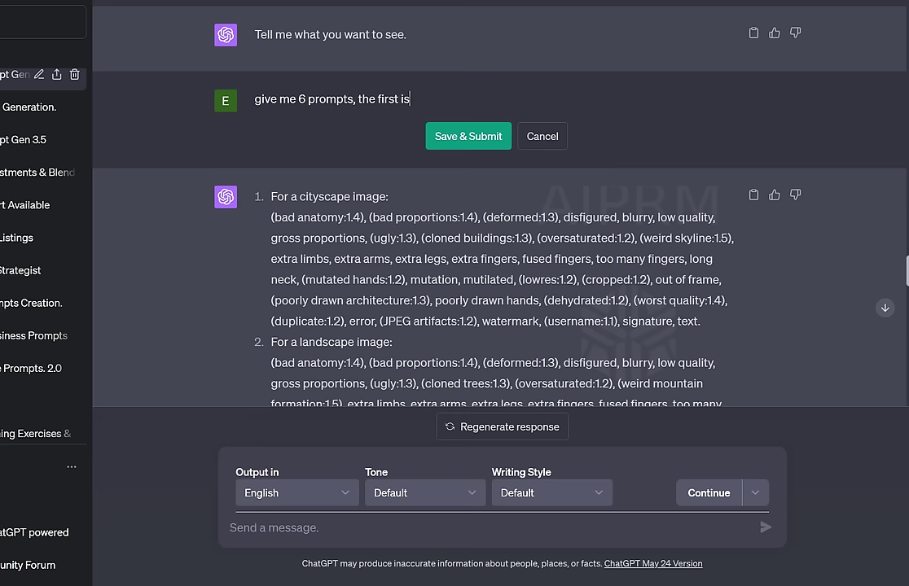
pyautogui.write('a normal prompt, the next 5 are short')
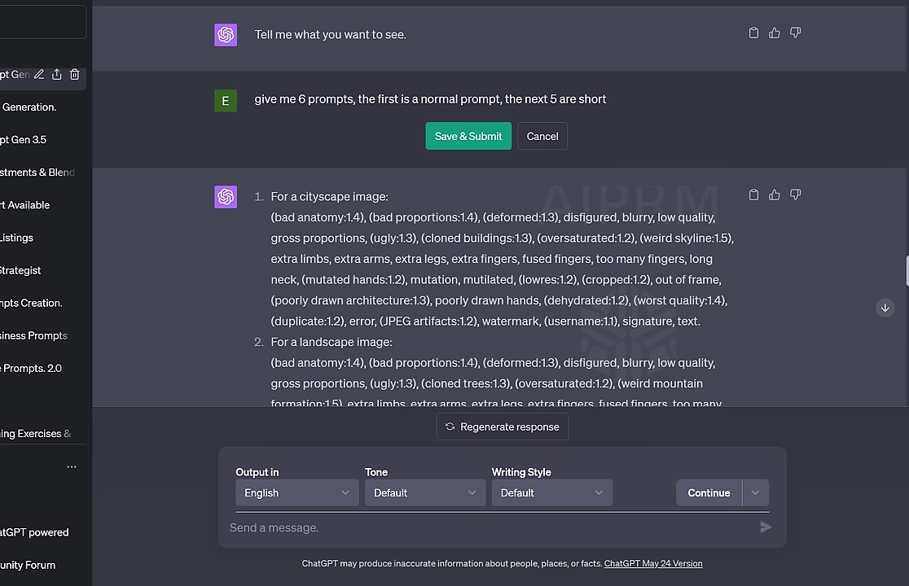
pyautogui.write(' simple one sentence descriptions ')
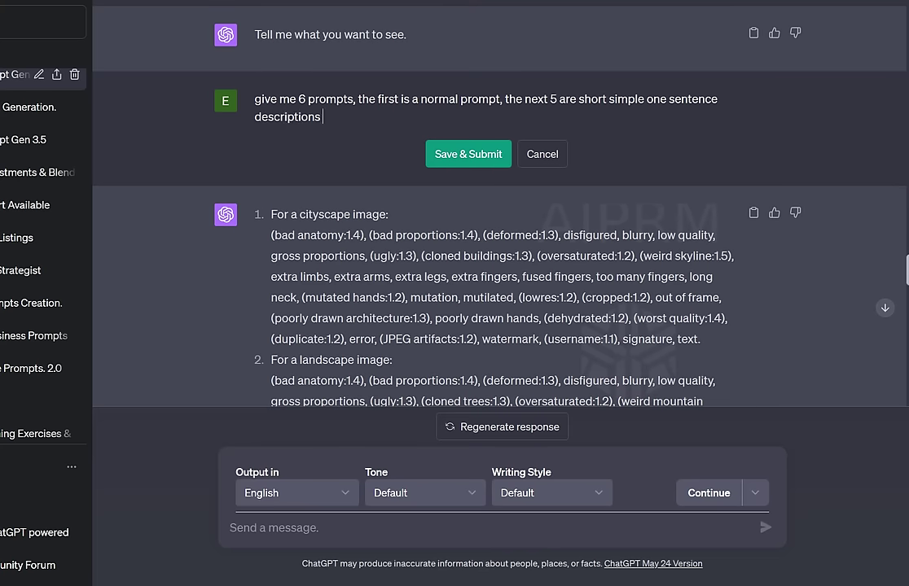
# End the request's opening sentence with a period, append "follow the list below:" and begin a new line.
pyautogui.write('folo')
pyautogui.press('BackSpace')
pyautogui.press('BackSpace')
pyautogui.press('BackSpace')
pyautogui.press('BackSpace')
pyautogui.press('BackSpace')
pyautogui.write('.  follow the list ')
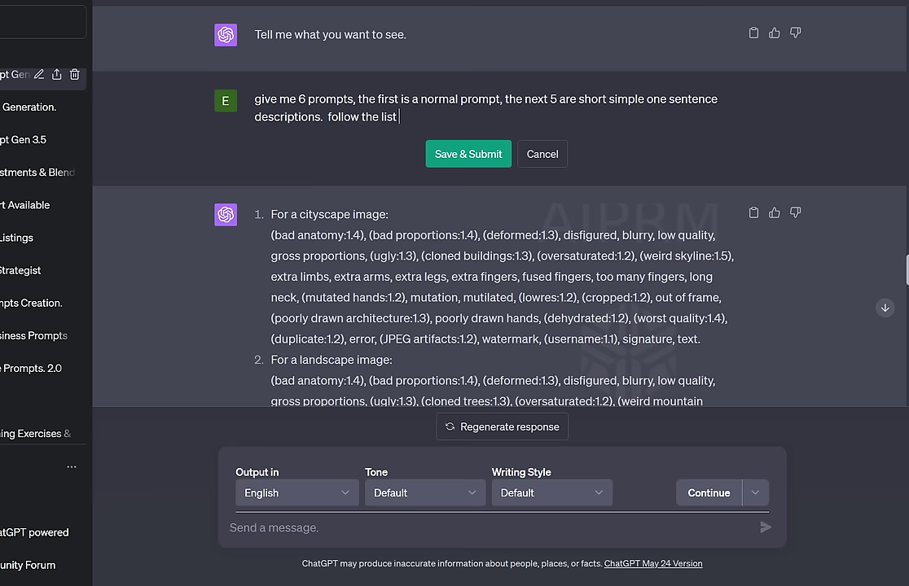
pyautogui.write('below:')
pyautogui.hotkey('shift', 'Return')
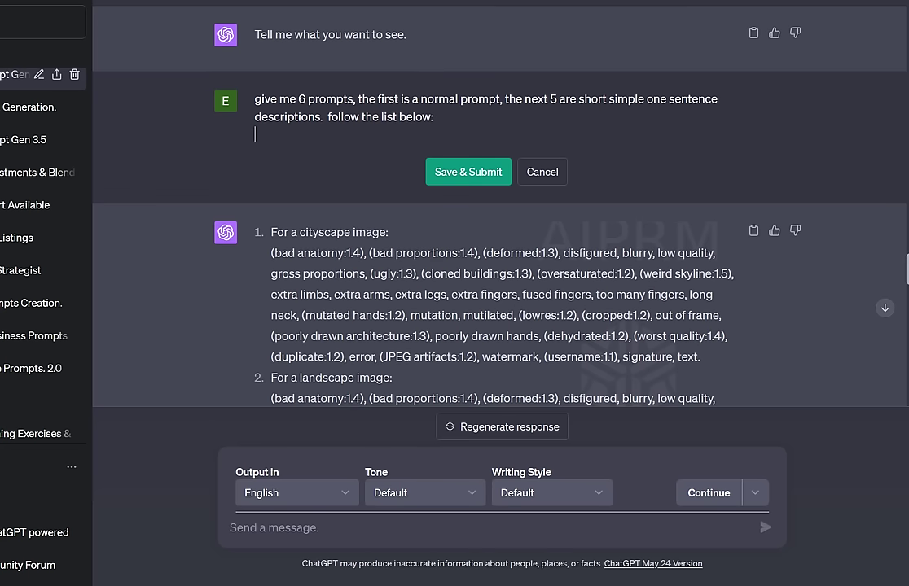
# Add list item 1: "a detailed digital illustration of a typical teenagers bedroom with a bed, computer desk, wall posters, a dresser and a messy floor.".
pyautogui.write('1.')
pyautogui.write('a detailed')
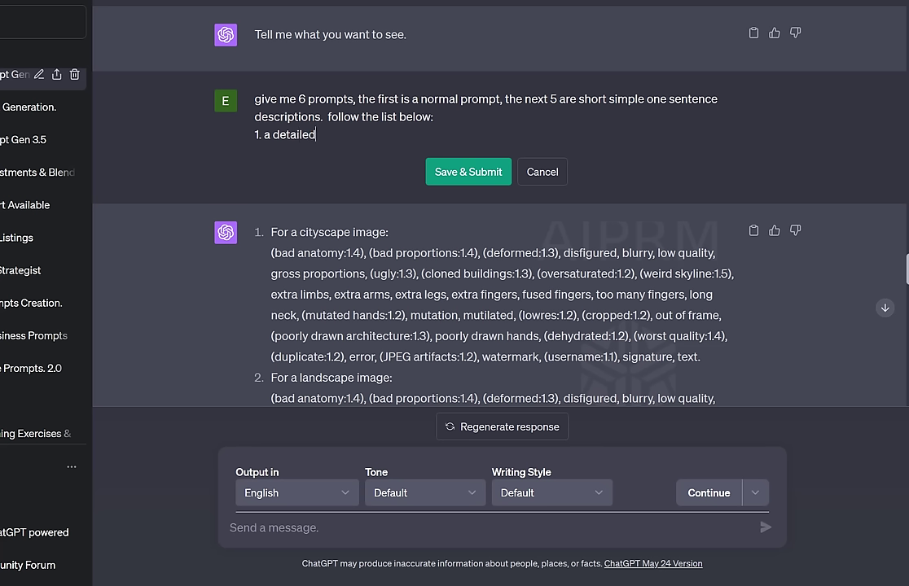
pyautogui.write(' digital illustration of a')
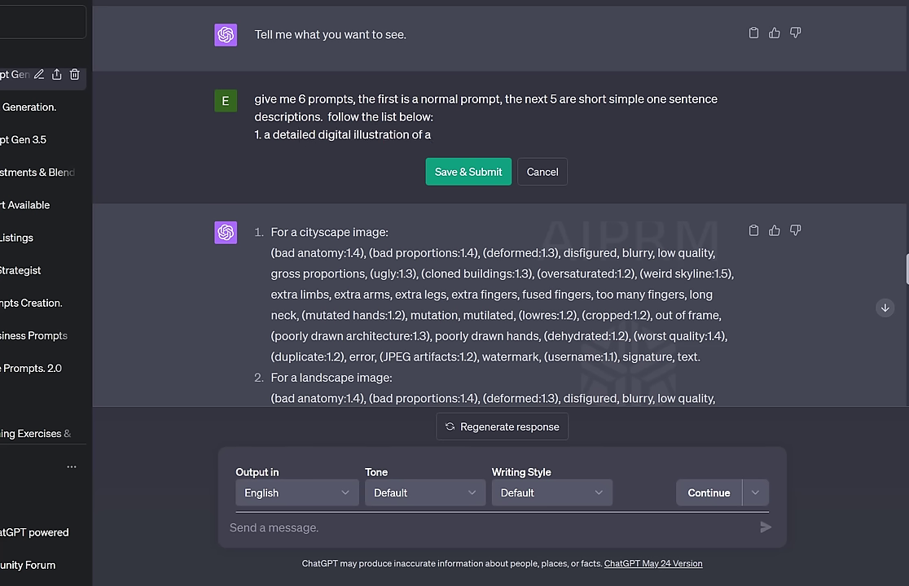
pyautogui.write(' typical teenagers  bedrop')
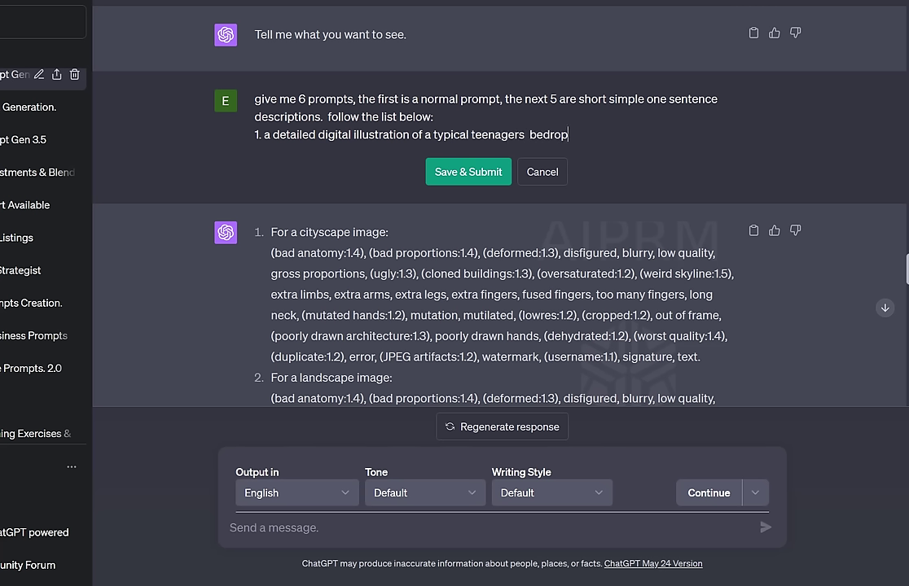
pyautogui.press('BackSpace')
pyautogui.write('om with a bed')
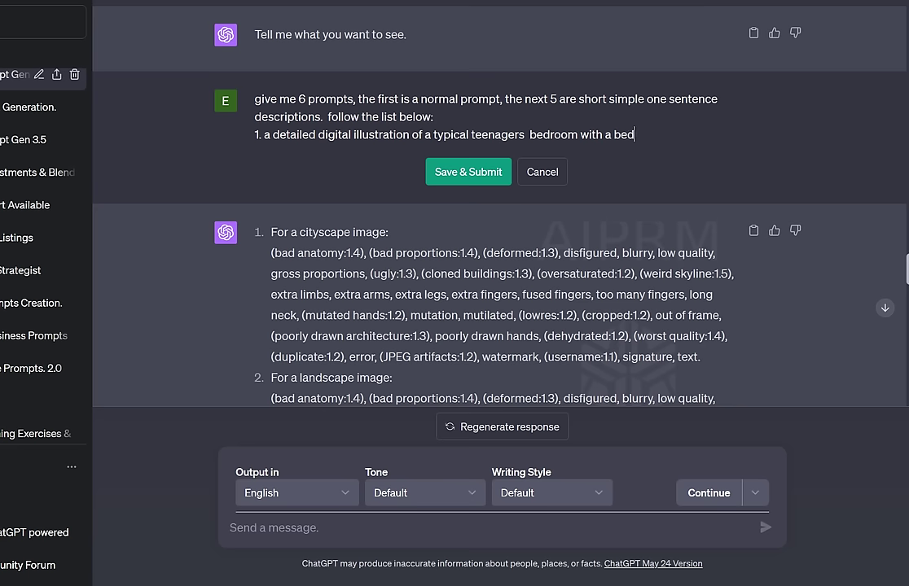
pyautogui.write(', computer desk, wall')
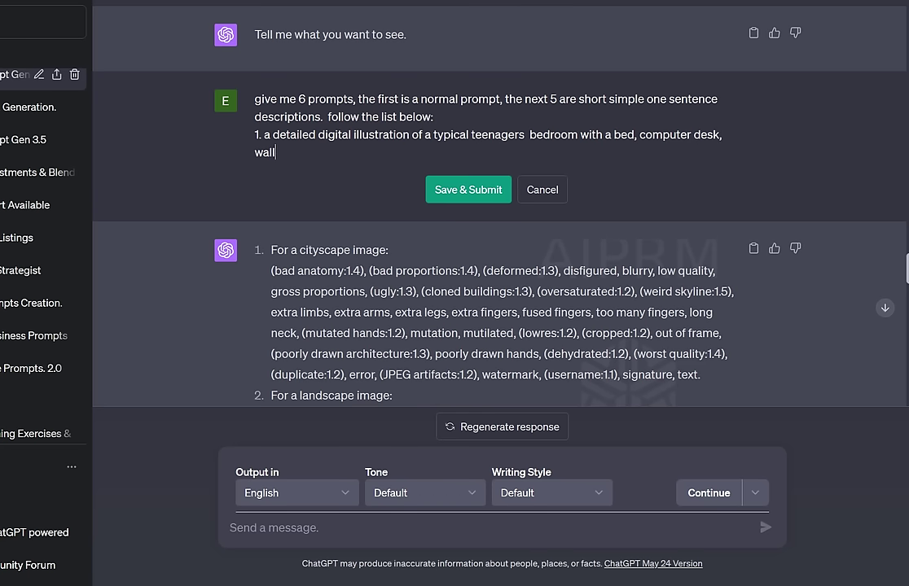
pyautogui.write(' posters, adre')
pyautogui.press('BackSpace')
pyautogui.press('BackSpace')
pyautogui.press('BackSpace')
pyautogui.write('dres')
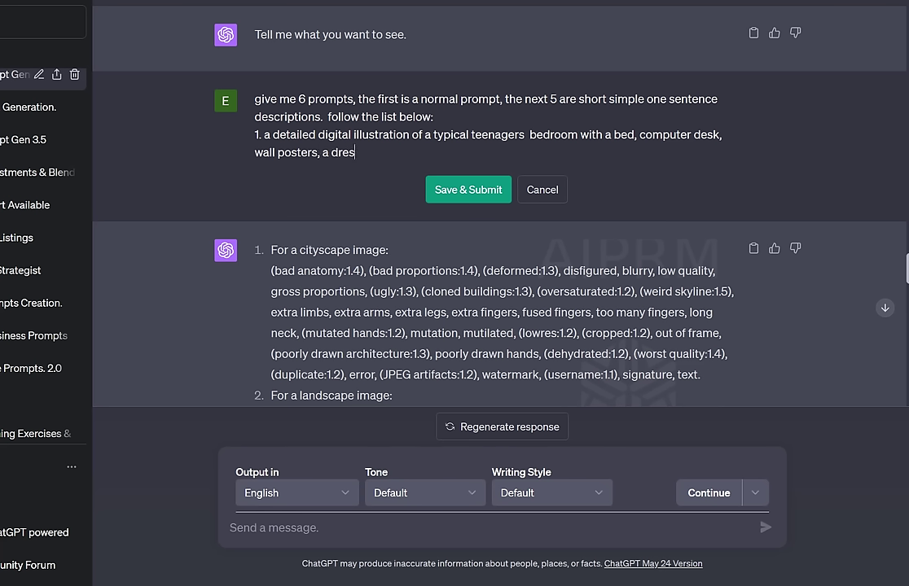
pyautogui.write('ser and a messy floor')
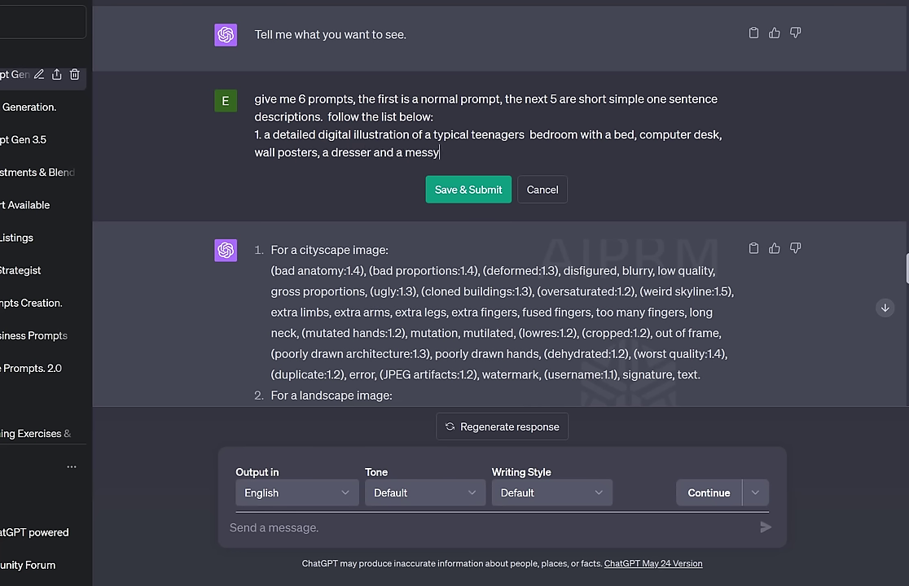
pyautogui.write('.')
# Check the mask areas in Stable Diffusion and add list item 2, "bedroom dresser with junk on top", to the ChatGPT request.
pyautogui.press('Return')
pyautogui.write('2.')
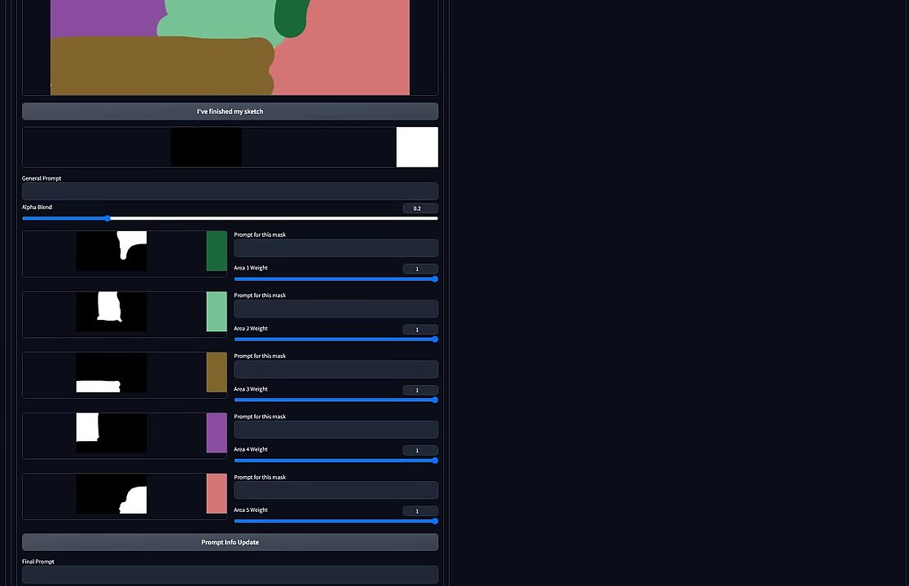
pyautogui.scroll(3, 330, 73)
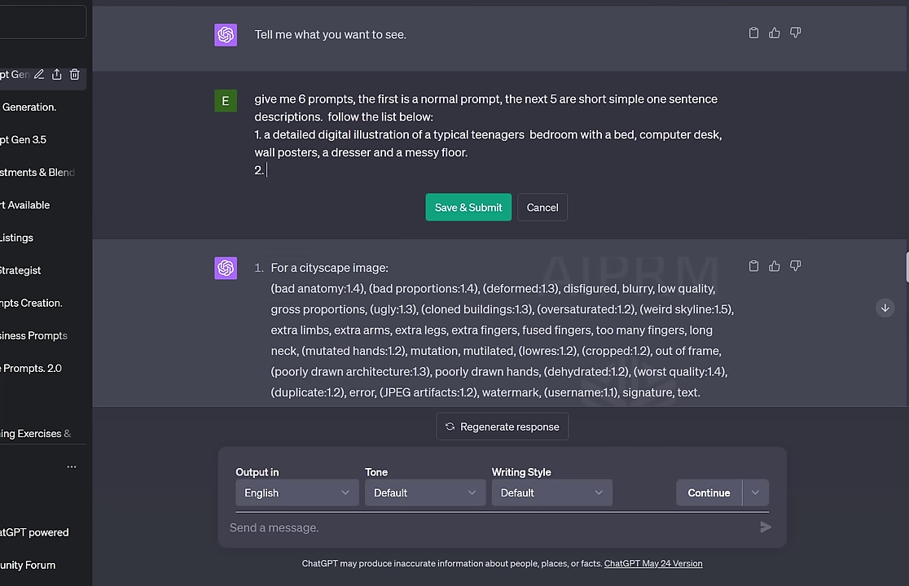
pyautogui.write('bedroom dresser')
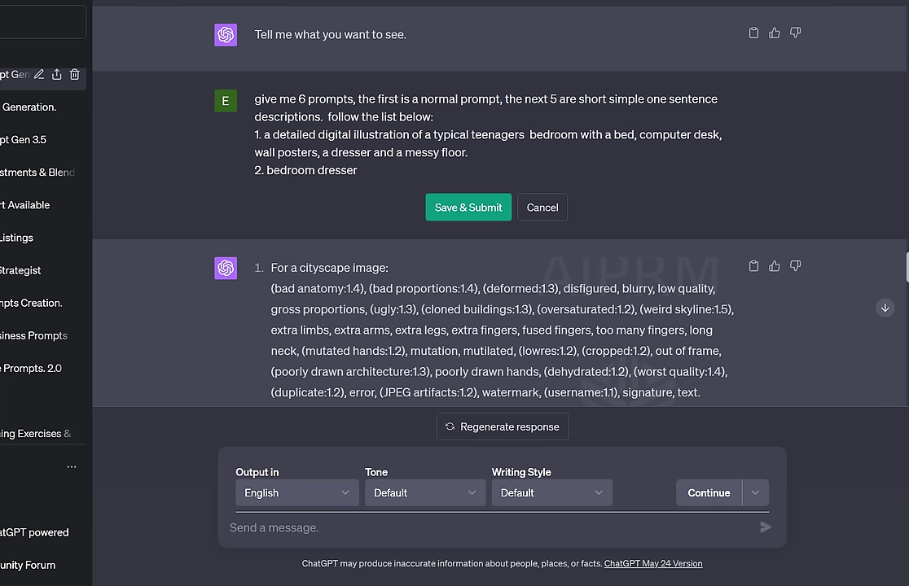
pyautogui.write(' with')
pyautogui.write('mis')
pyautogui.press('BackSpace')
pyautogui.press('BackSpace')
pyautogui.press('BackSpace')
pyautogui.write('junk on top,')
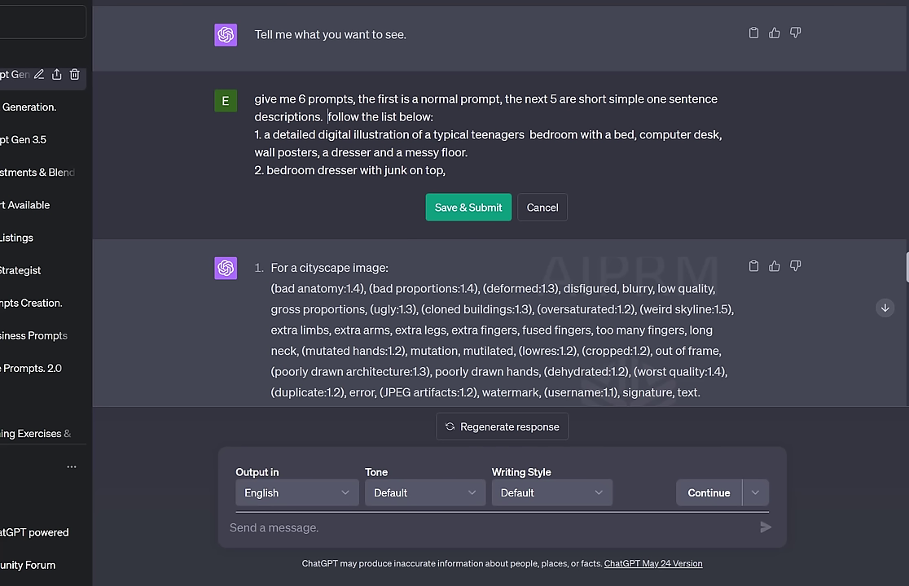
# Insert the sentence 'Each short prompt should always end with "as a digital illustration".' before "follow the list below", correcting the spelling of "always".
pyautogui.click(290, 117)
pyautogui.write('Each ')
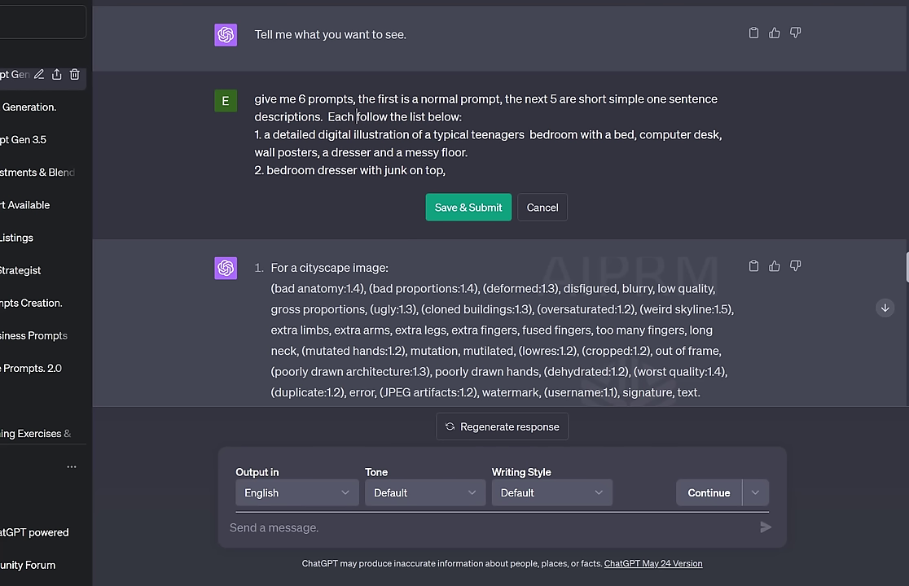
pyautogui.write('short')
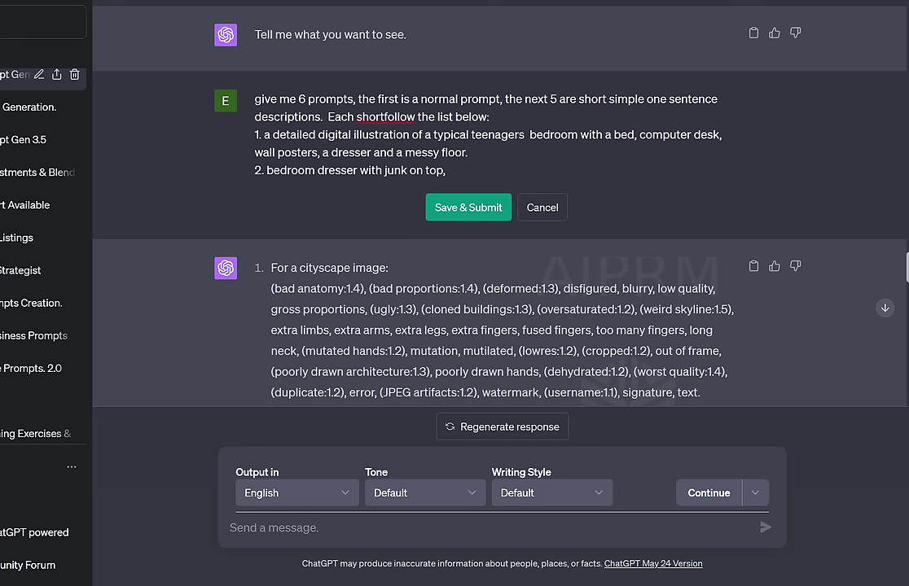
pyautogui.write(' prompt s')
pyautogui.write('hould alwasy ')
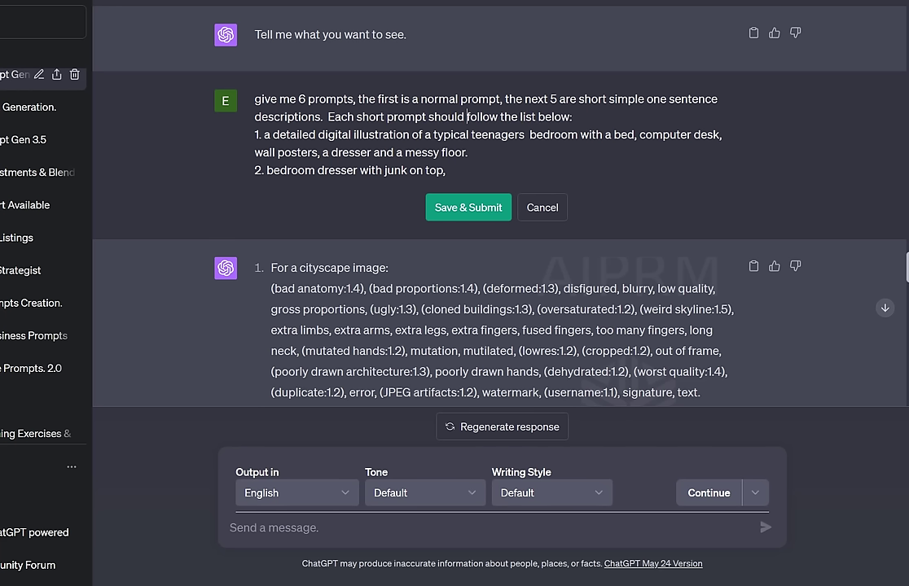
pyautogui.write('end with "')
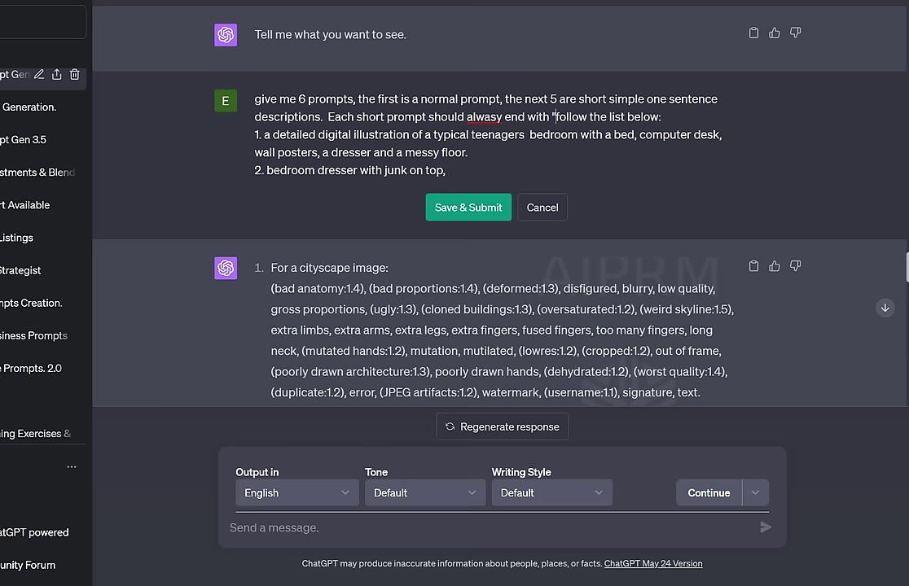
pyautogui.write('as a digital ')
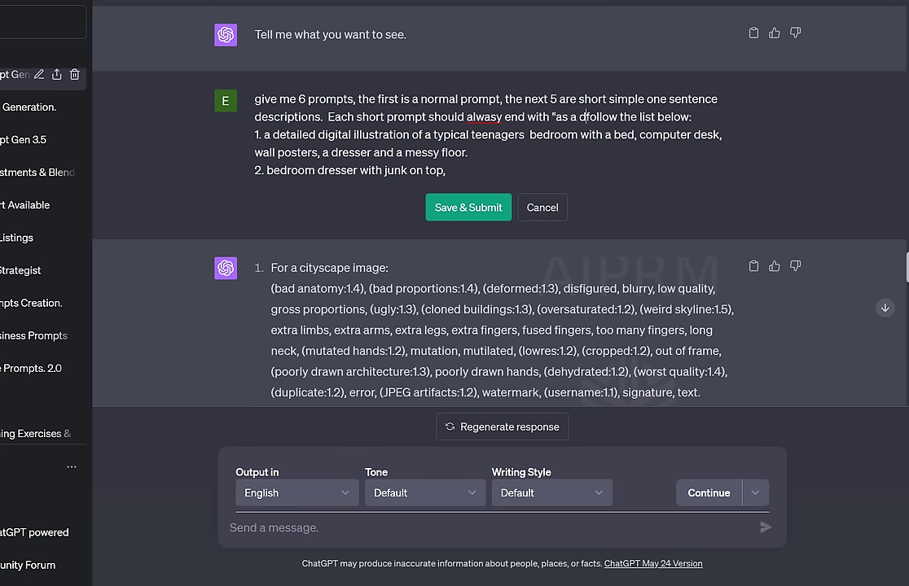
pyautogui.write('illustration"')
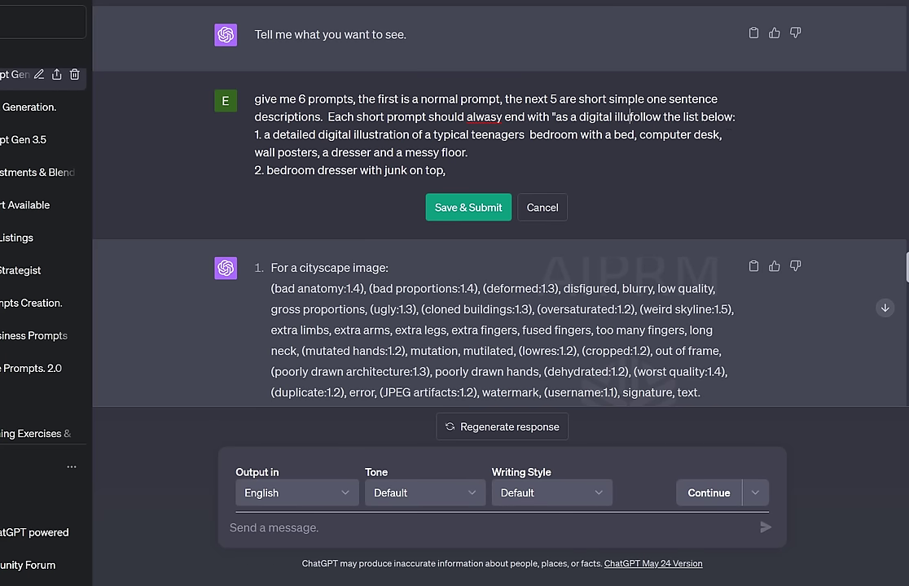
pyautogui.write('.')
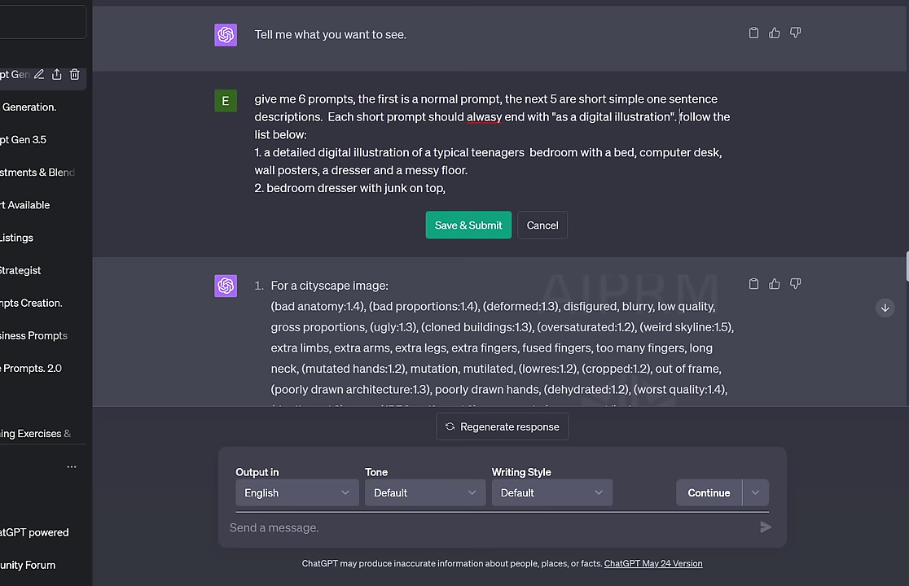
pyautogui.rightClick(484, 118)
pyautogui.click(507, 126)
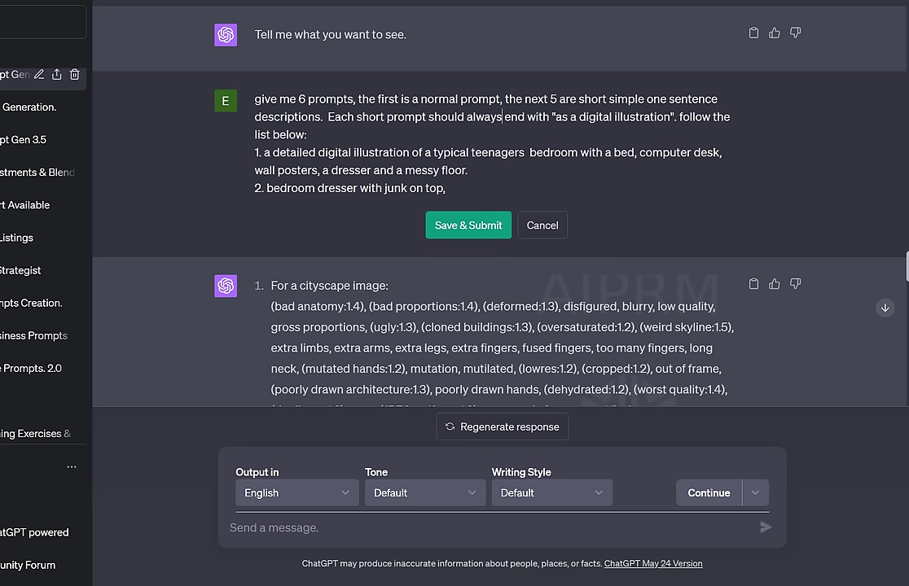
pyautogui.moveTo(556, 117); pyautogui.dragTo(669, 117)
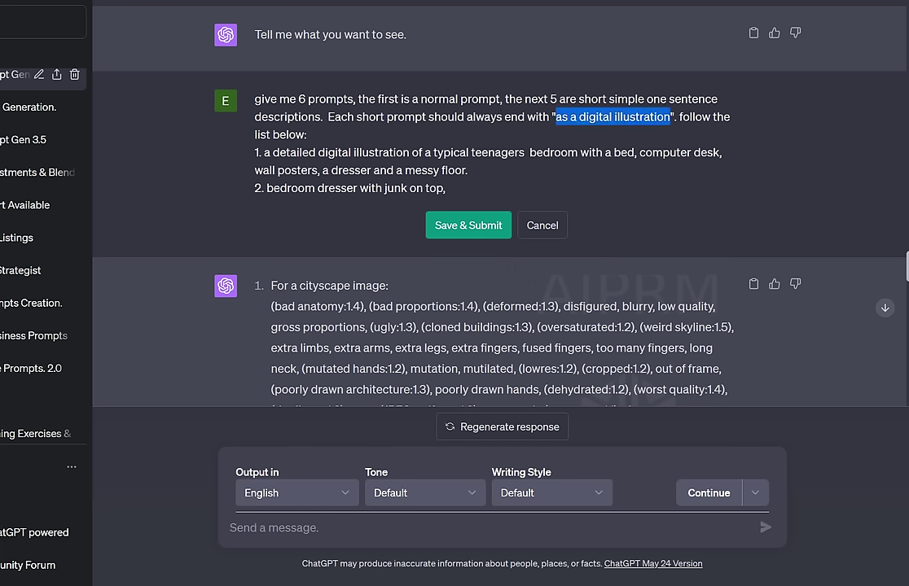
pyautogui.click(391, 163)
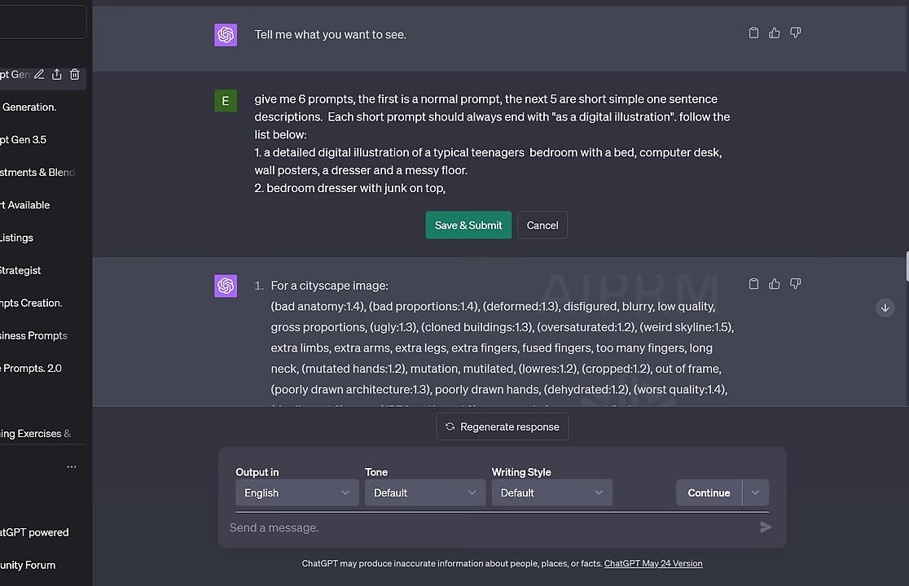
# Add list item 3, "a partially open bedroom door", and end items 2 and 3 with periods.
pyautogui.press('Return')
pyautogui.write('3. ')
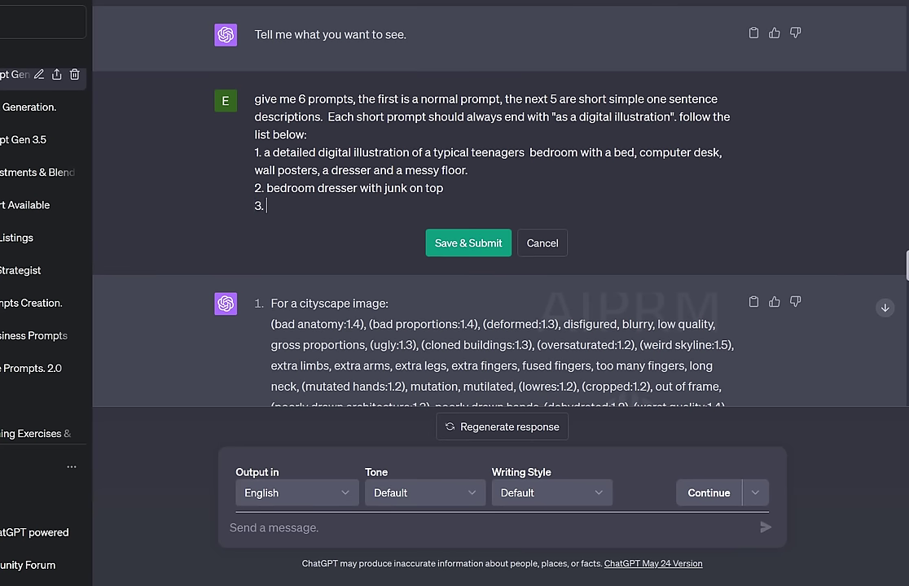
pyautogui.write('a partially open ')
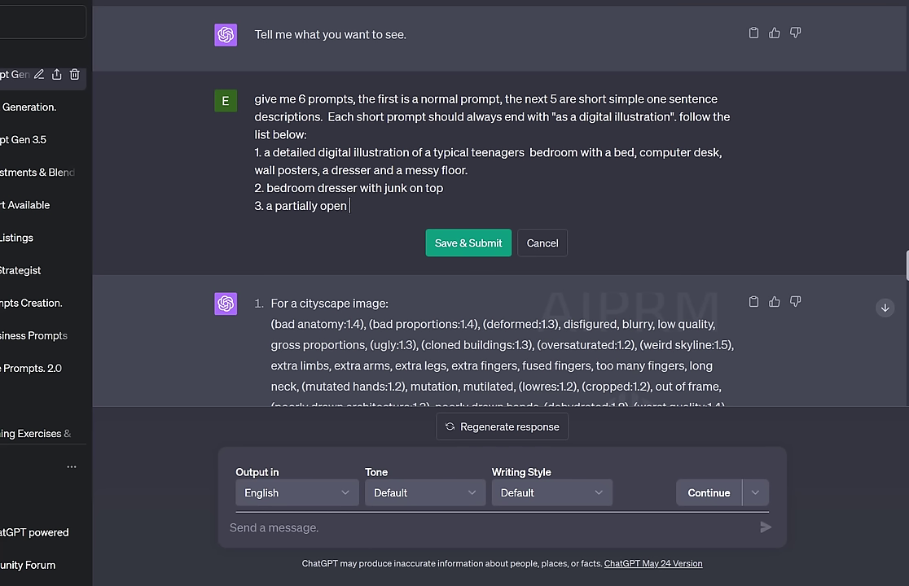
pyautogui.write('bedroom door')
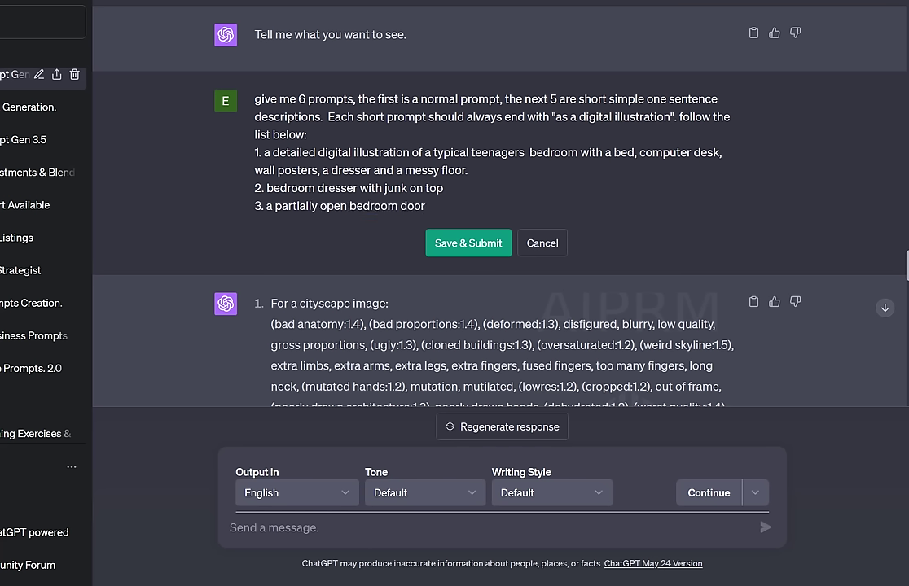
pyautogui.click(443, 188)
pyautogui.write('.')
pyautogui.click(426, 206)
pyautogui.write('.')
# Add list item 4 to the request: "a messy bedroom floor.".
pyautogui.press('Return')
pyautogui.write('4. ')
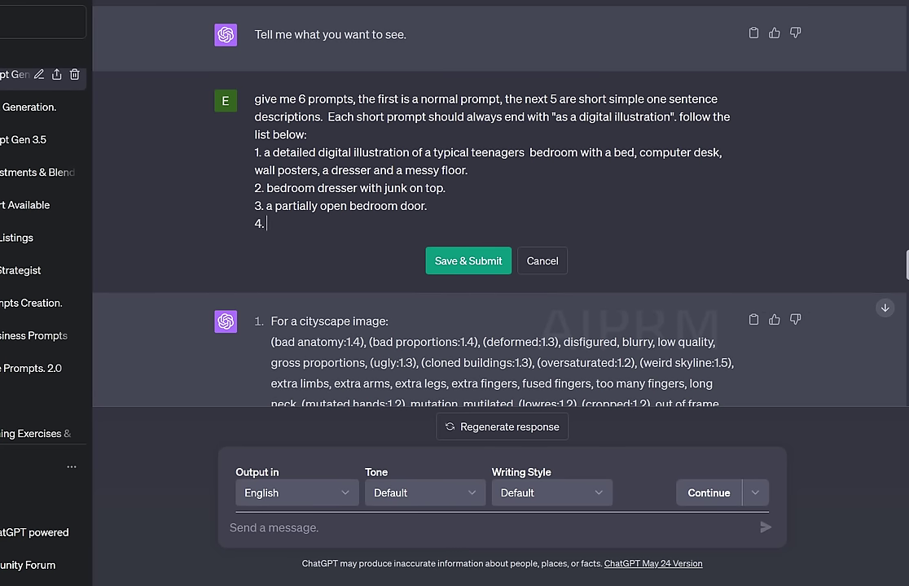
pyautogui.write('a messy bedroom floor')
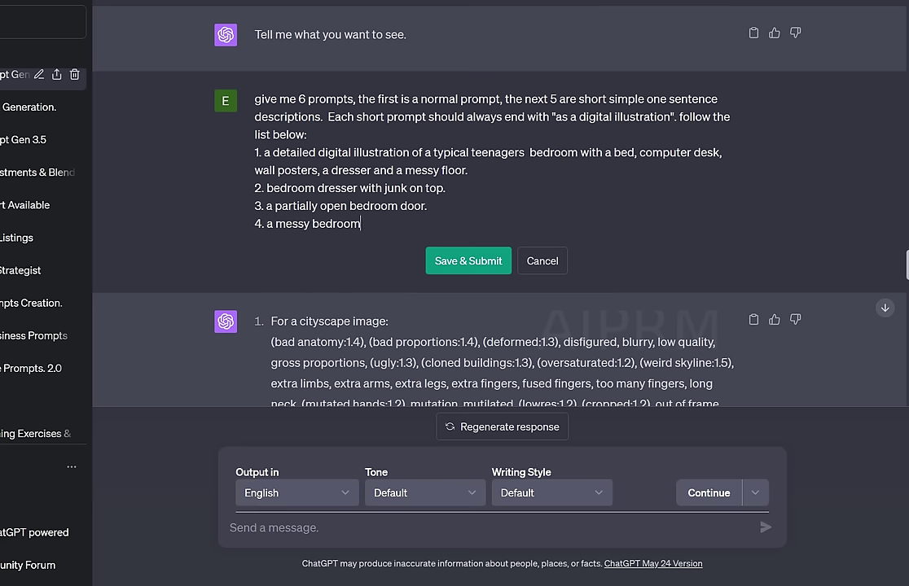
pyautogui.write('.')
# Check the remaining mask areas in Stable Diffusion and add list item 5 to the ChatGPT request: "a computer desk and wall poster.".
pyautogui.press('Return')
pyautogui.write('5.')
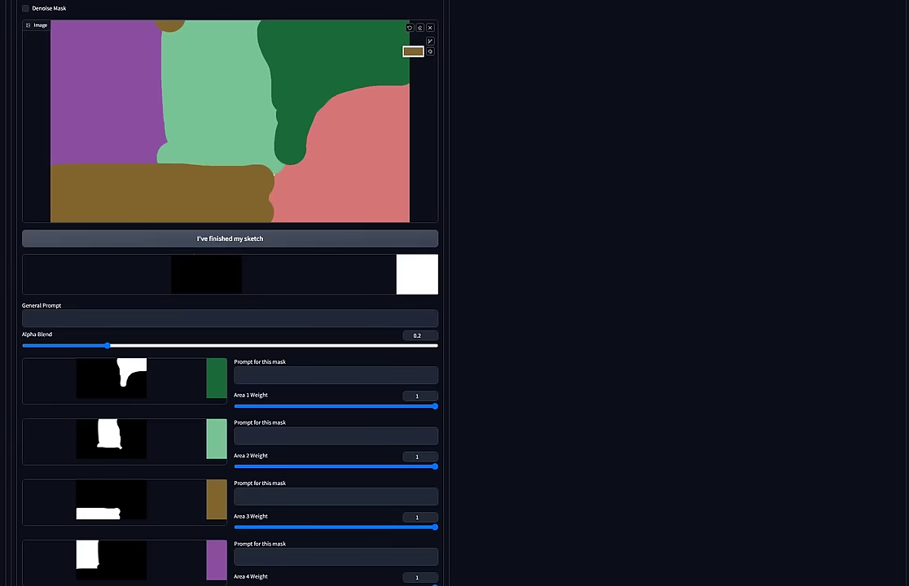
pyautogui.scroll(-3, 230, 293)
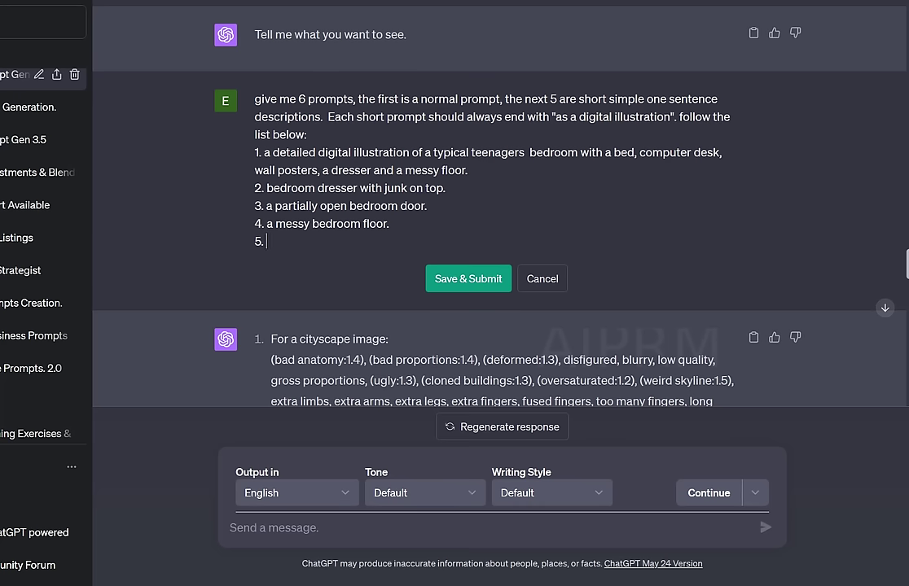
pyautogui.write('a computer desk an')
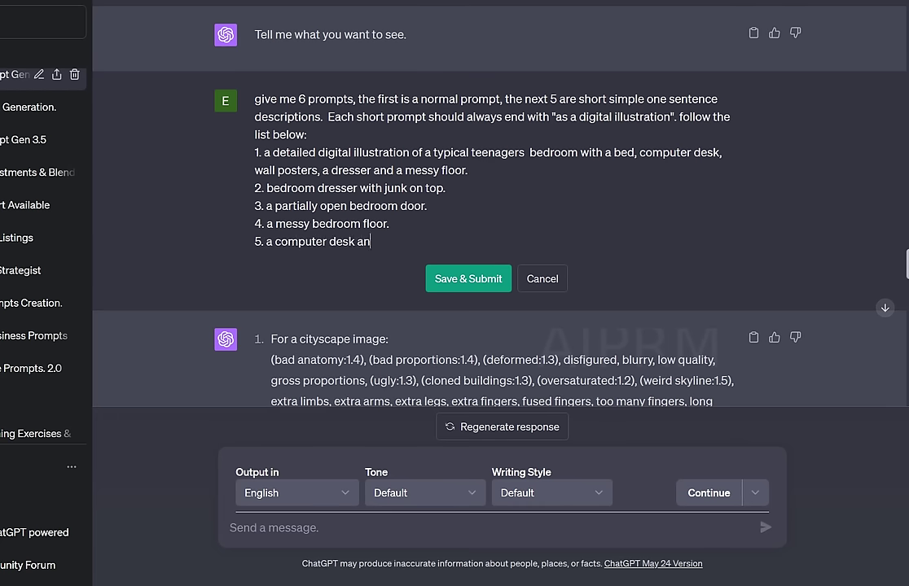
pyautogui.write('d wall poster.')
# Add list item 6, "a messy bed.", and submit the edited request.
pyautogui.press('Return')
pyautogui.write('6.')
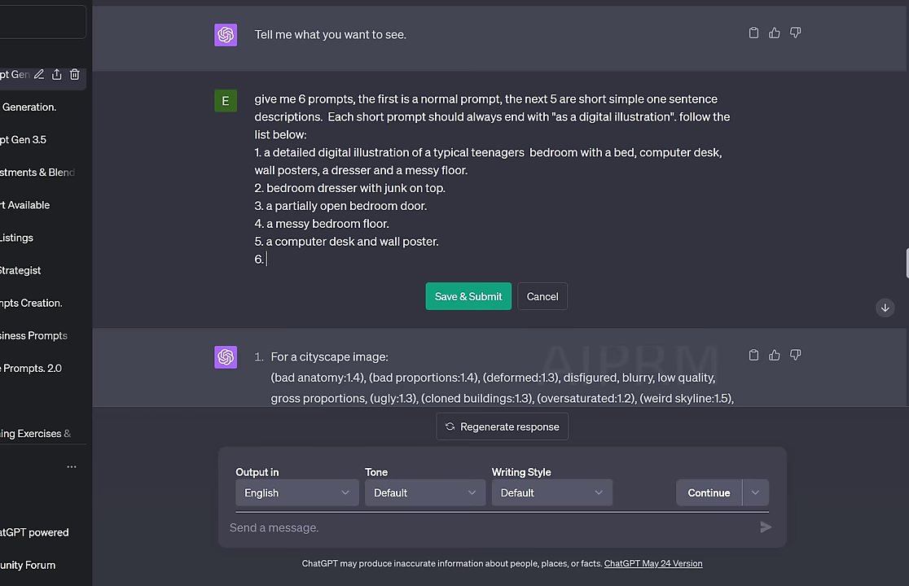
pyautogui.write(' a messy bed')
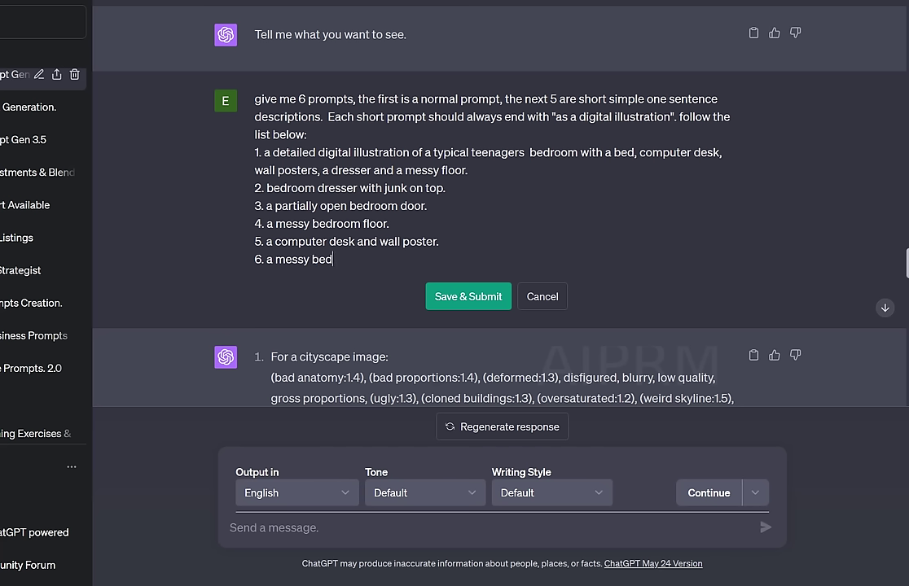
pyautogui.write('.')
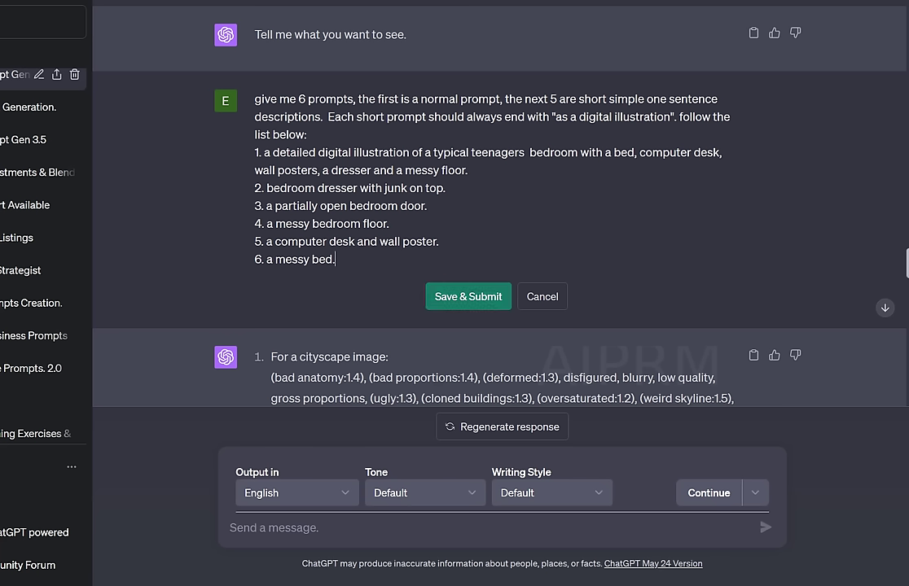
pyautogui.press('Return')
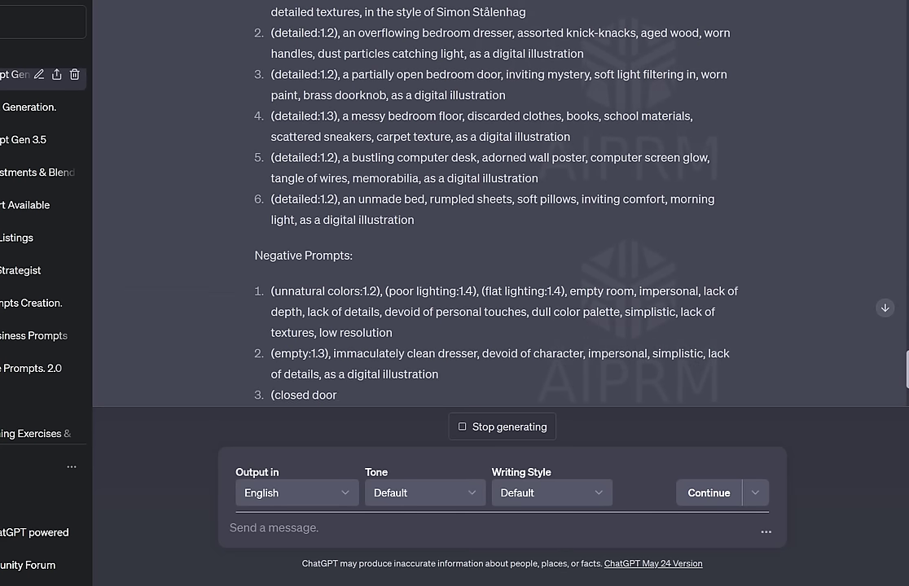
# Copy positive prompt 1, the overall teenager's bedroom scene, from ChatGPT into Latent Couple's General Prompt in Stable Diffusion.
pyautogui.scroll(3, 497, 204)
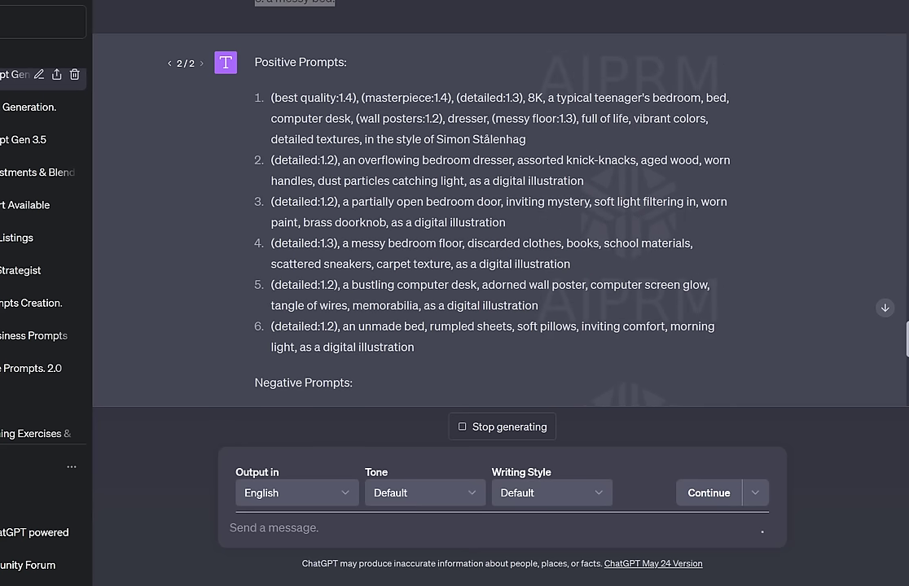
pyautogui.tripleClick(407, 118)
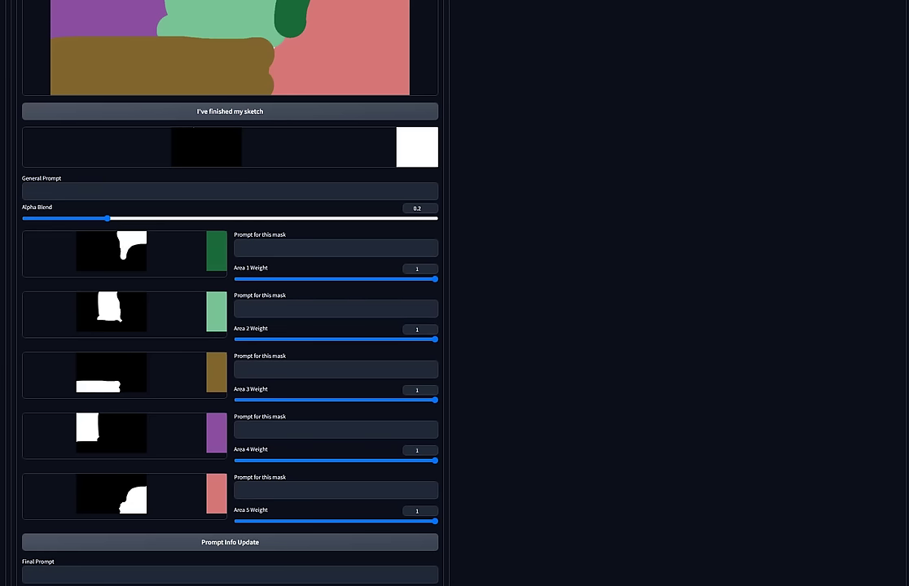
pyautogui.write("(best quality:1.4), (masterpiece:1.4), (detailed:1.3), 8K, a typical teenager's bedroom, bed, computer desk, (wall posters:1.2), dresser, (messy floor:1.3), full of life, vibrant colors, detailed textures, in the style of Simon Stålenhag")
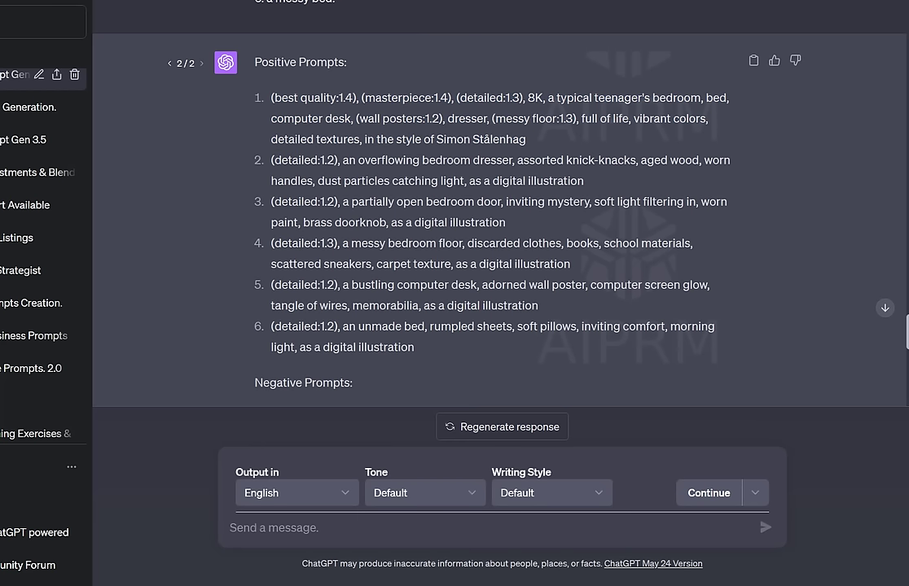
# Copy positive prompt 2, the overflowing bedroom dresser, from ChatGPT into the dark green Area 1 mask prompt in Stable Diffusion.
pyautogui.tripleClick(423, 170)
pyautogui.hotkey('ctrl', 'c')
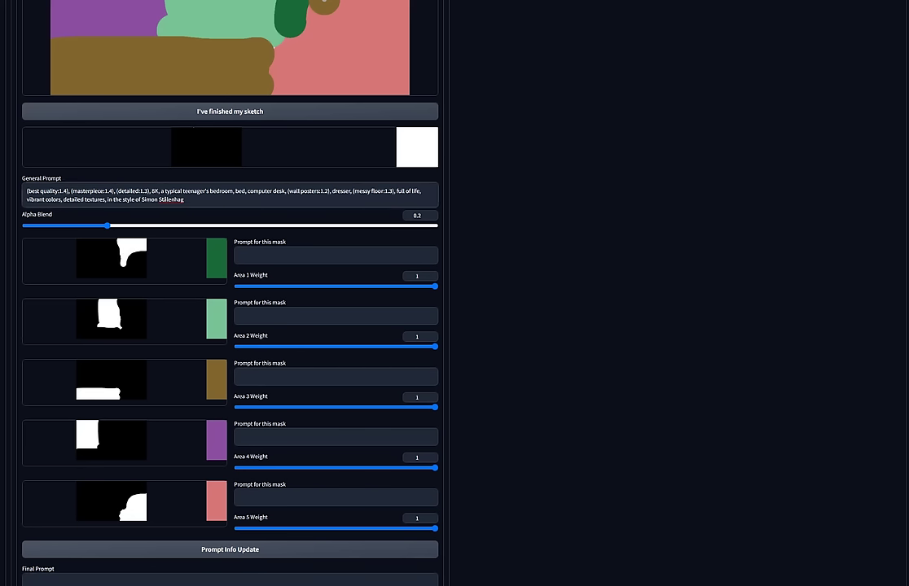
pyautogui.click(335, 255)
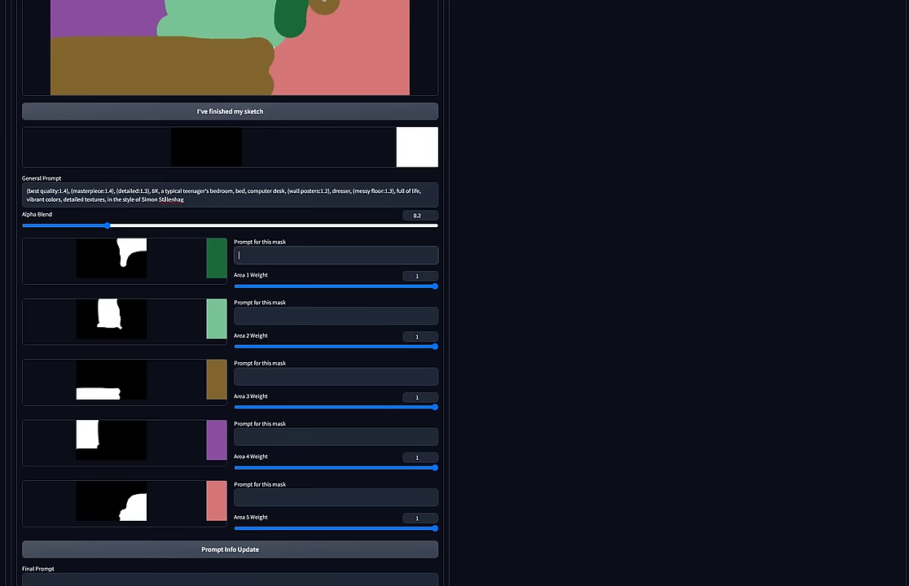
pyautogui.hotkey('ctrl', 'v')
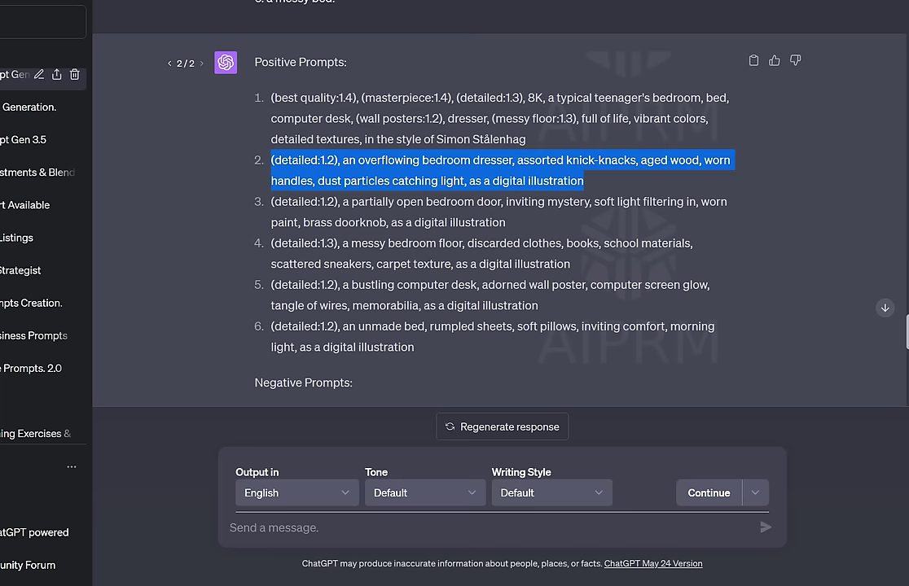
# Copy positive prompt 3, the partially open bedroom door, from ChatGPT into the light green Area 2 mask prompt in Stable Diffusion.
pyautogui.moveTo(506, 222); pyautogui.dragTo(271, 201)
pyautogui.hotkey('ctrl', 'c')
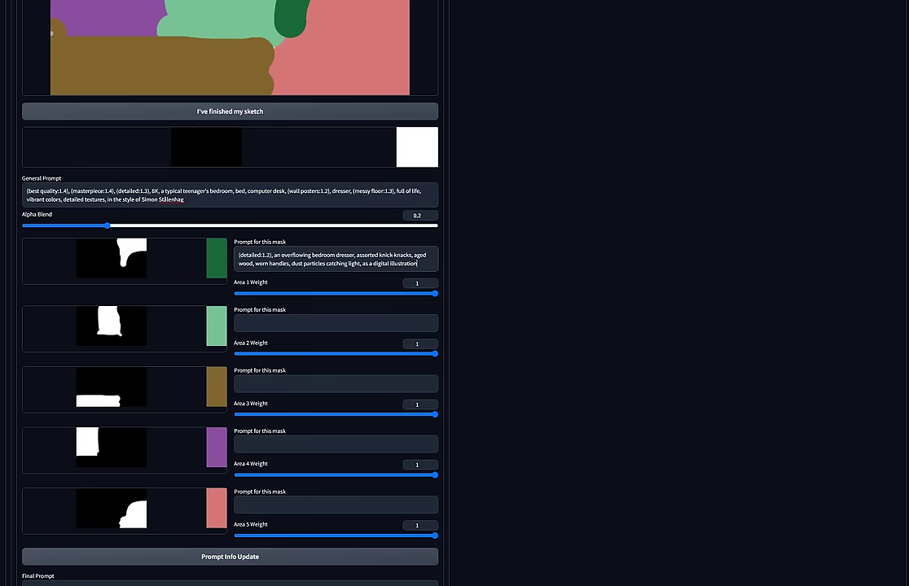
pyautogui.click(336, 323)
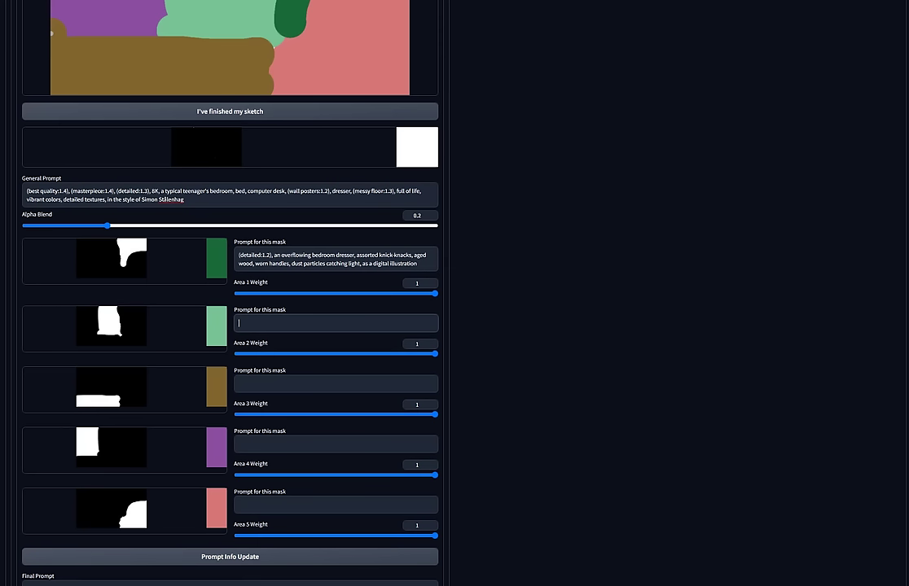
pyautogui.hotkey('ctrl', 'v')
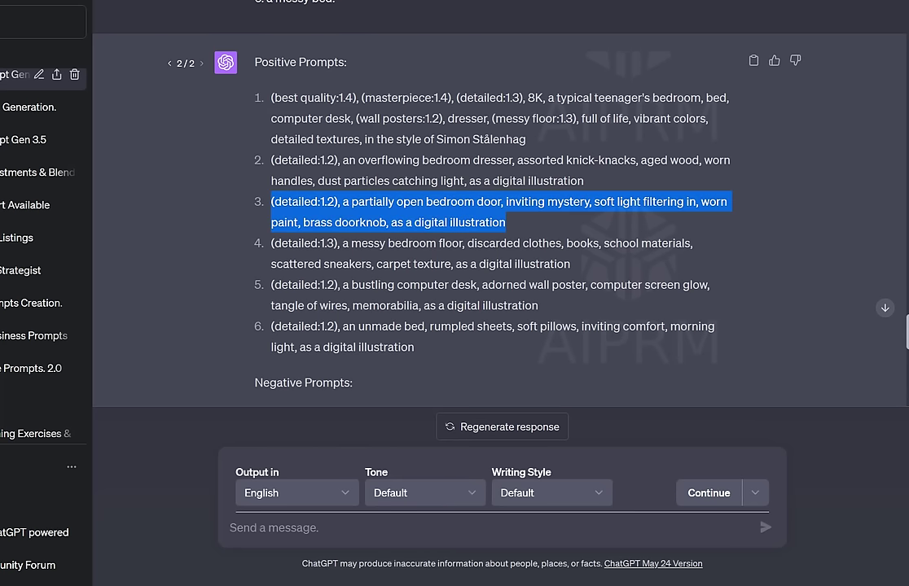
# Copy positive prompt 4, the messy bedroom floor, from ChatGPT into the brown Area 3 mask prompt in Stable Diffusion.
pyautogui.moveTo(570, 264); pyautogui.dragTo(271, 243)
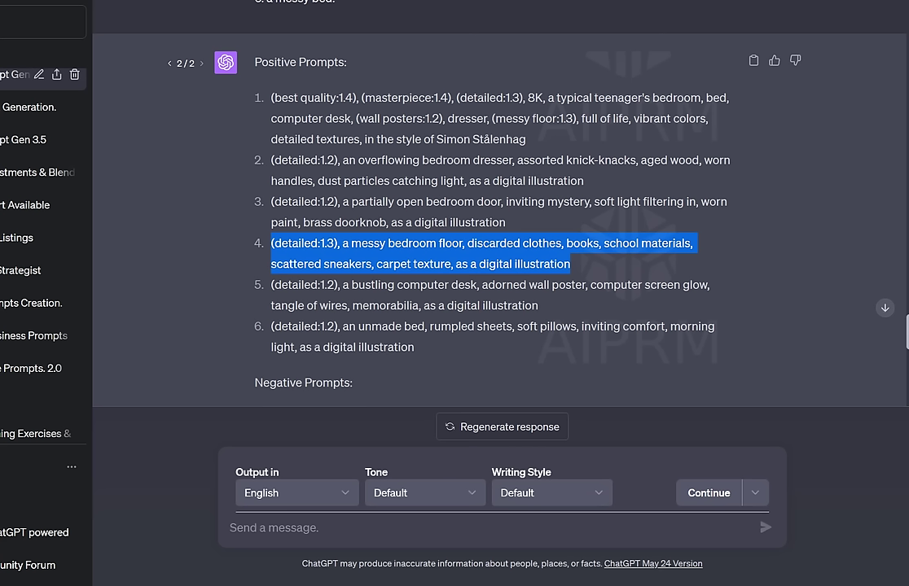
pyautogui.rightClick(373, 251)
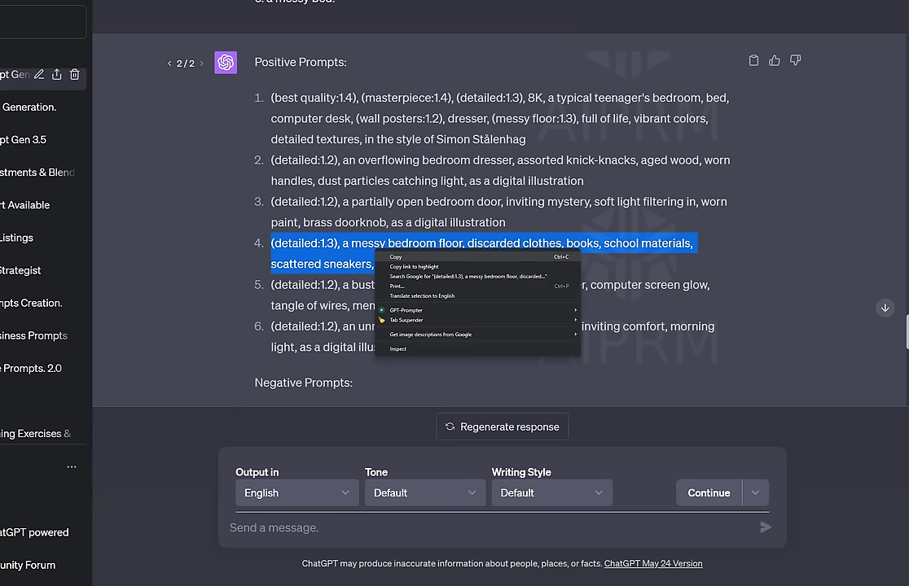
pyautogui.click(395, 257)
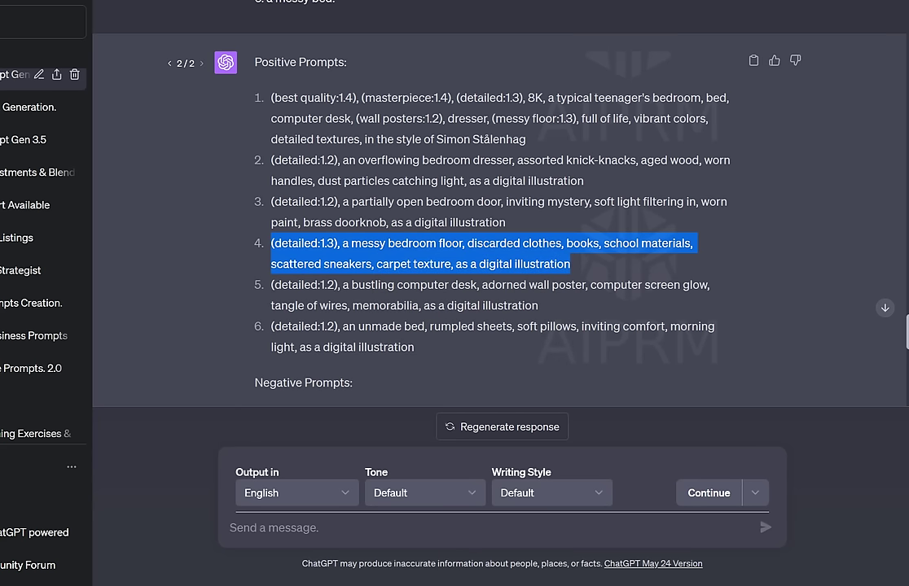
pyautogui.hotkey('alt', 'Tab')
pyautogui.click(239, 390)
pyautogui.hotkey('ctrl', 'v')
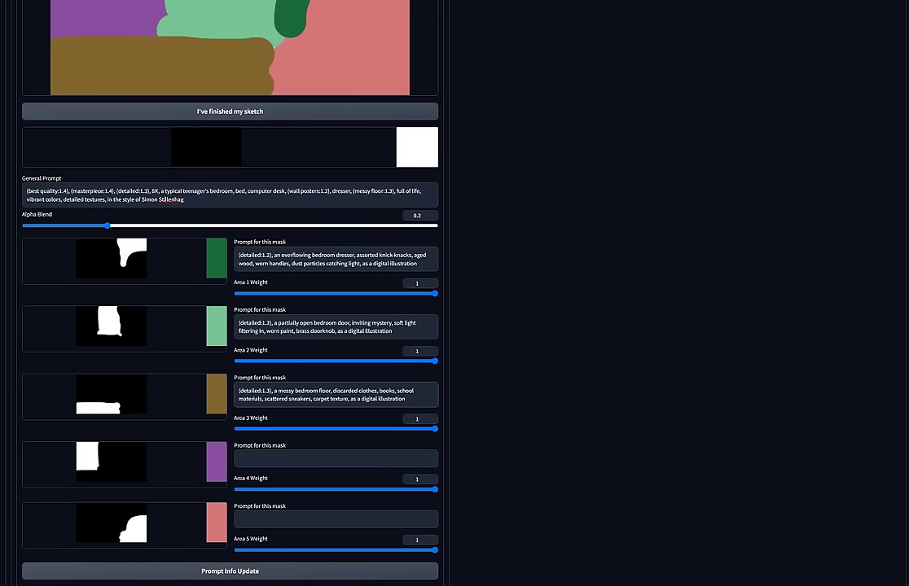
# Copy positive prompt 5, the computer desk and wall poster, from ChatGPT into the purple Area 4 mask prompt in Stable Diffusion.
pyautogui.hotkey('alt', 'Tab')
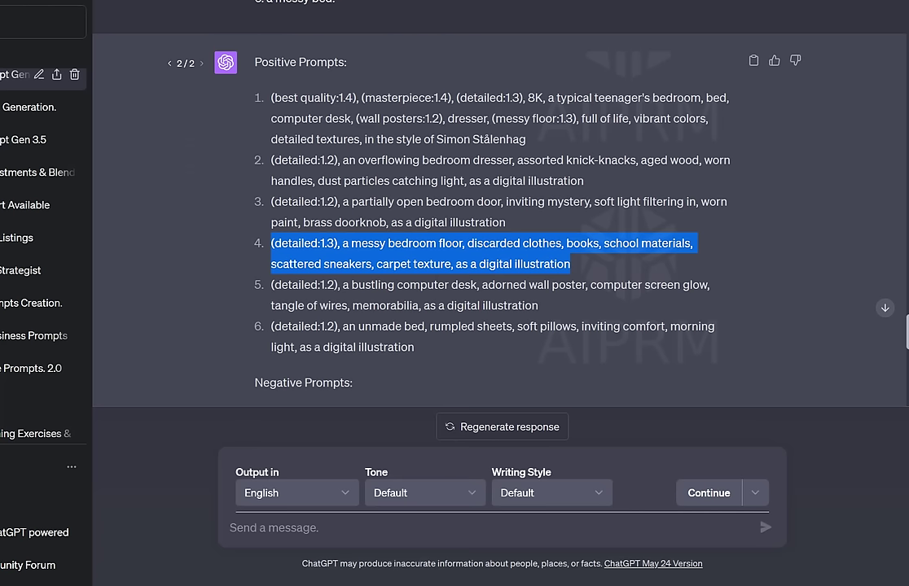
pyautogui.moveTo(271, 285); pyautogui.dragTo(538, 305)
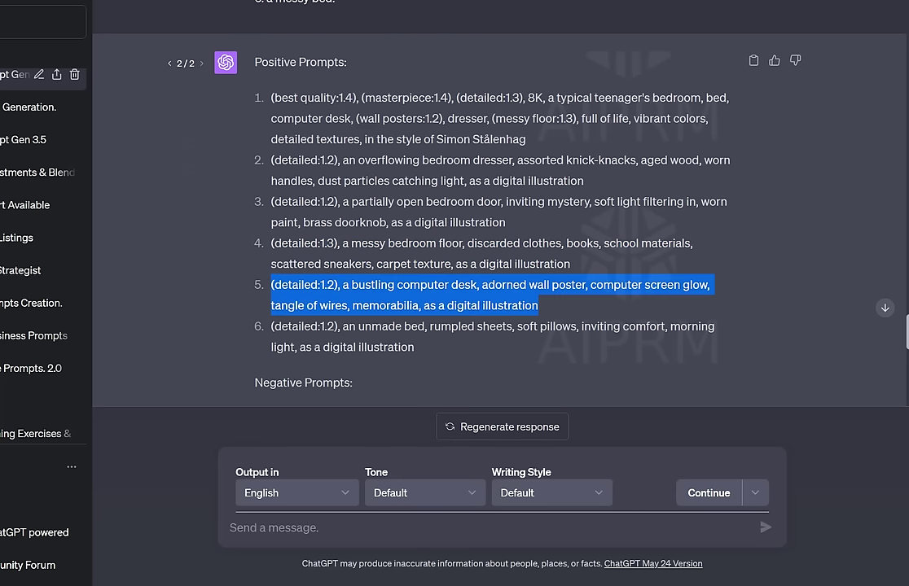
pyautogui.hotkey('alt', 'Tab')
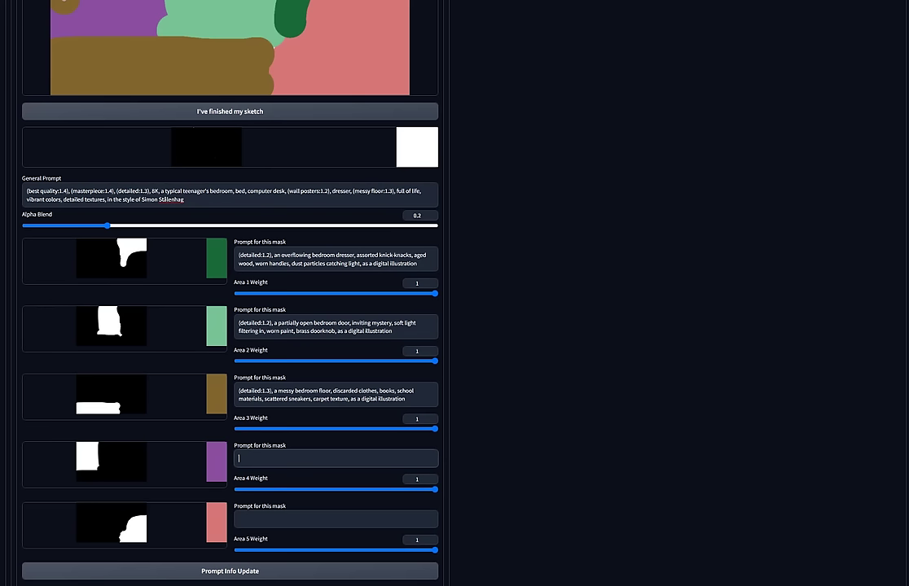
pyautogui.hotkey('ctrl', 'v')
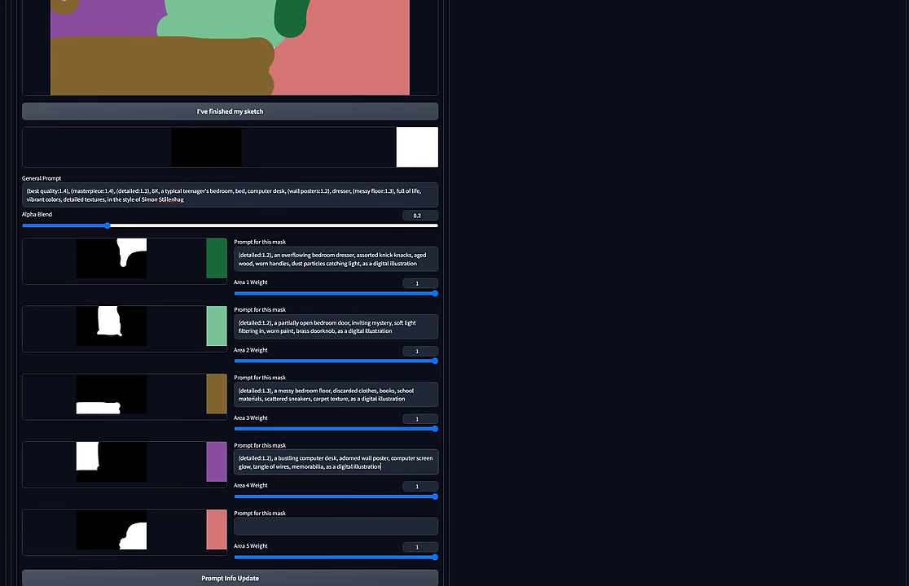
# Copy positive prompt 6, the unmade bed, from ChatGPT into the pink Area 5 mask prompt in Stable Diffusion.
pyautogui.hotkey('alt', 'Tab')
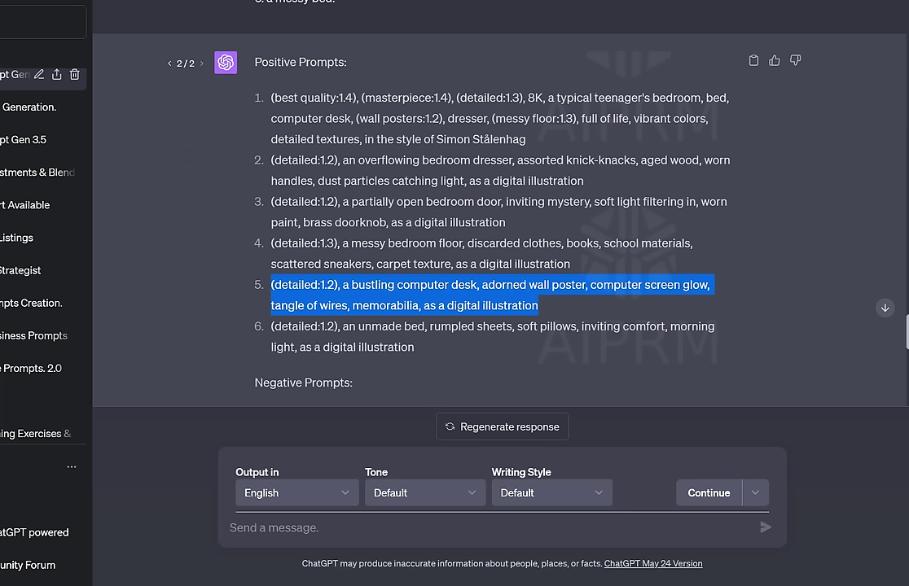
pyautogui.moveTo(272, 326); pyautogui.dragTo(414, 347)
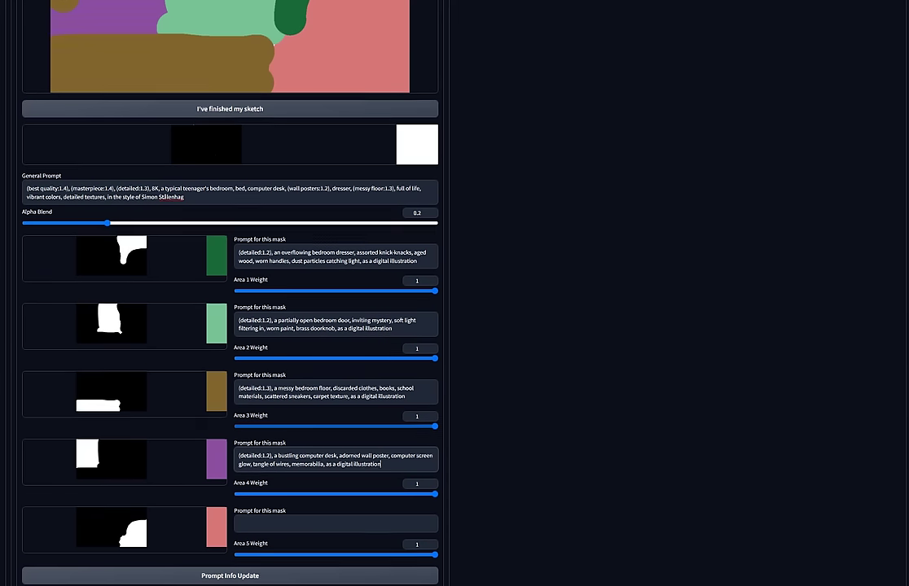
pyautogui.scroll(-1, 230, 293)
pyautogui.click(335, 525)
pyautogui.hotkey('ctrl', 'v')
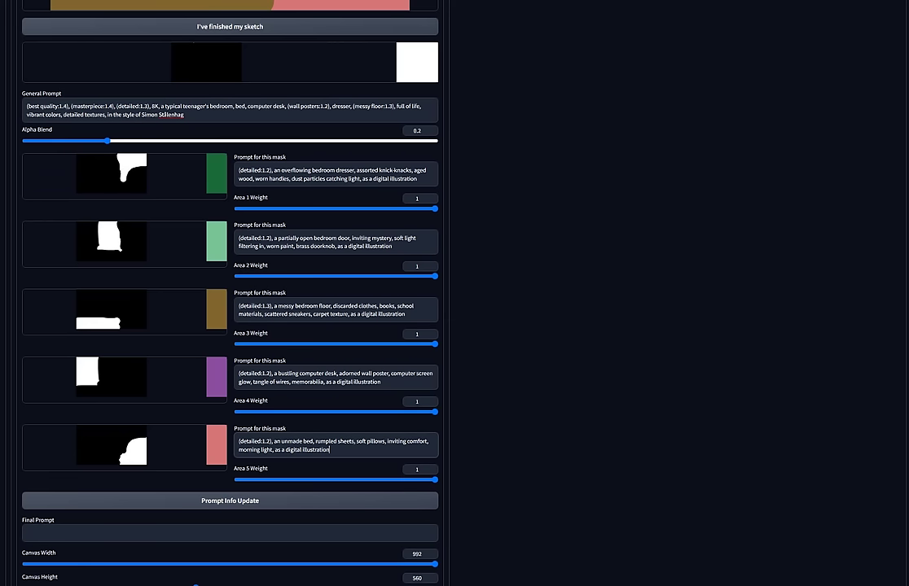
# Update the Latent Couple prompt info to build the combined final prompt, and review it in the txt2img prompt.
pyautogui.scroll(3, 65, 140)
pyautogui.scroll(-4, 65, 139)
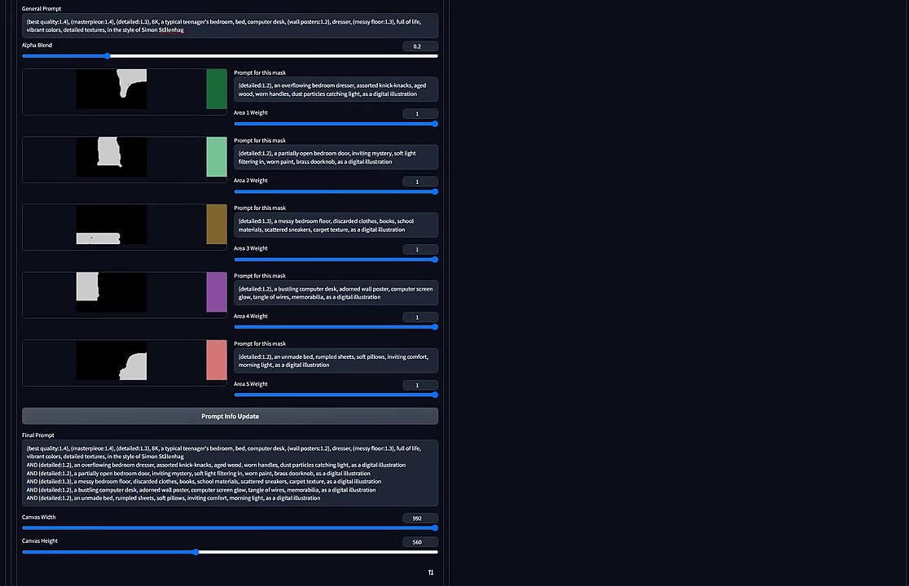
pyautogui.scroll(15, 109, 240)
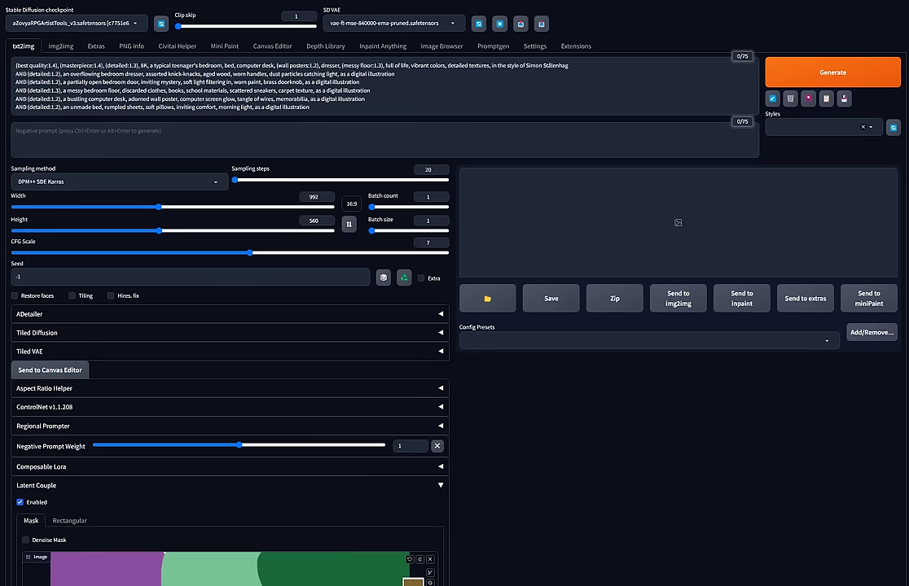
pyautogui.scroll(-3, 64, 403)
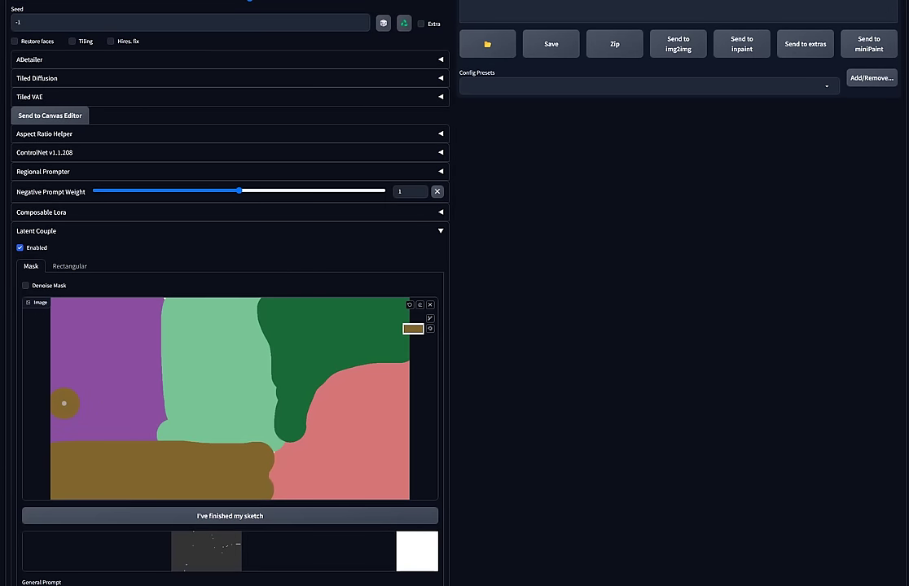
pyautogui.scroll(3, 64, 403)
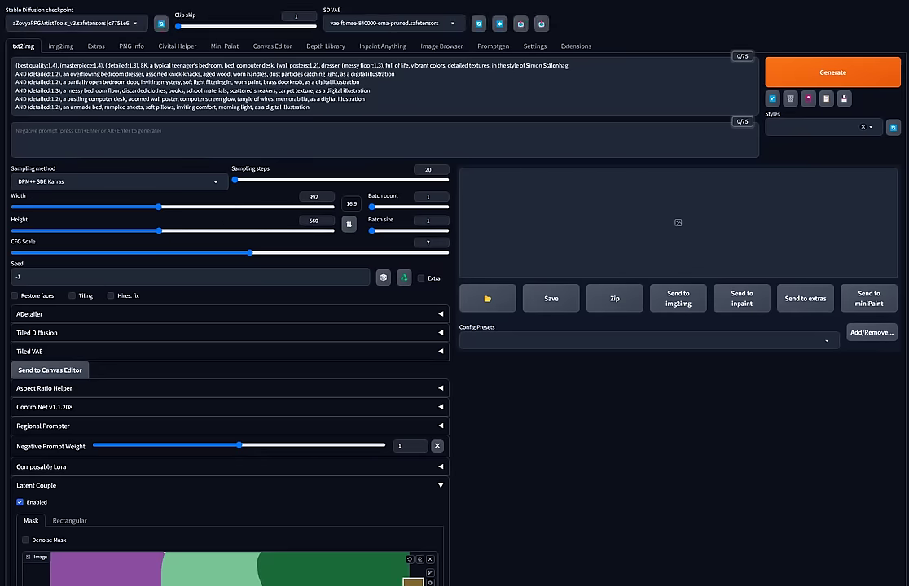
pyautogui.moveTo(15, 65); pyautogui.dragTo(54, 91)
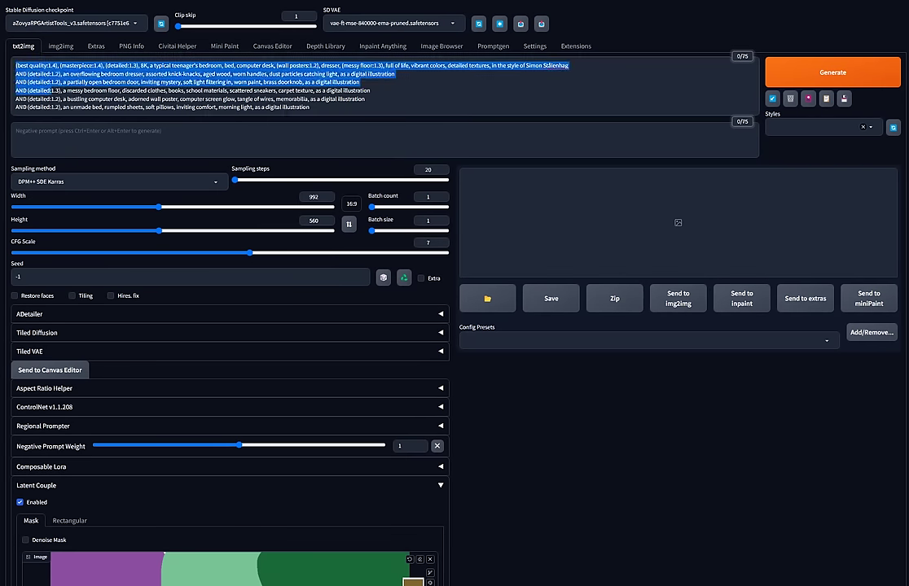
pyautogui.click(54, 90)
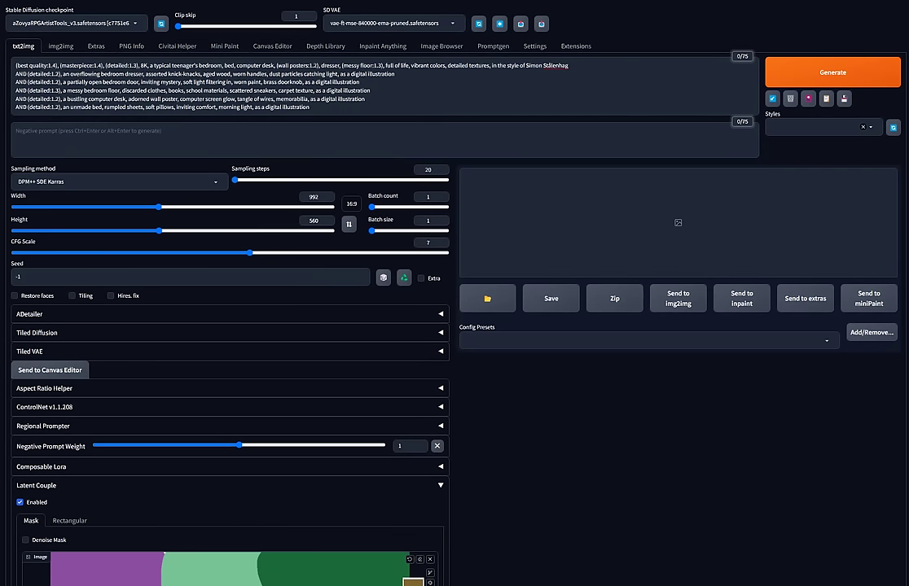
# Fill the negative prompt by applying the saved style "0 – N:Prime Negative".
pyautogui.click(814, 127)
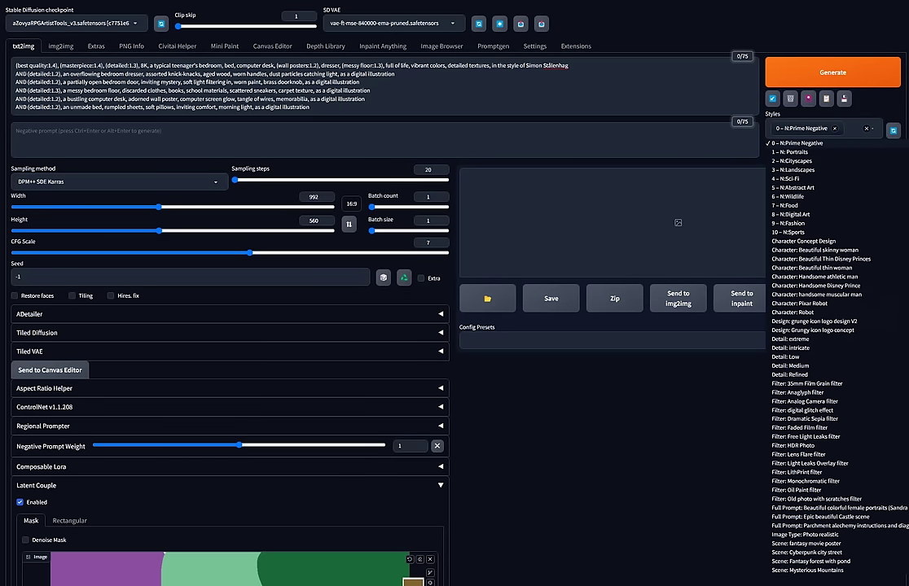
pyautogui.press('Return')
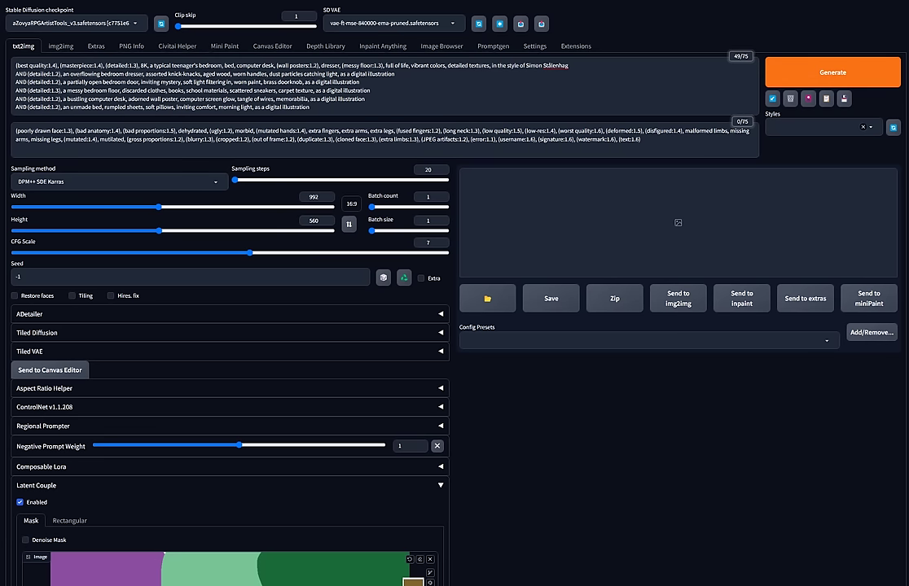
# Generate the bedroom image from the combined prompt with aZovyaRPGArtistTools_v3 and examine the result at full size.
pyautogui.hotkey('ctrl', 'Return')
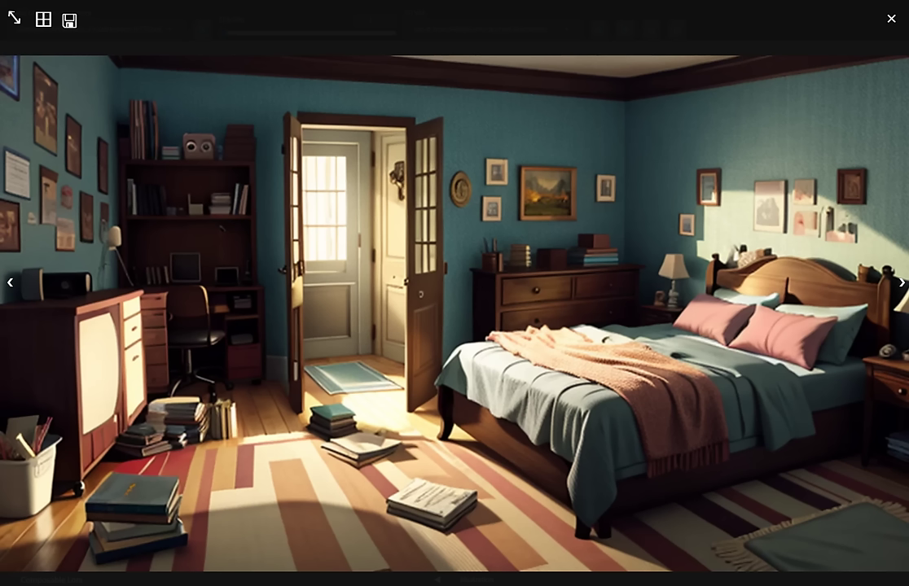
pyautogui.press('Escape')
pyautogui.press('Escape')
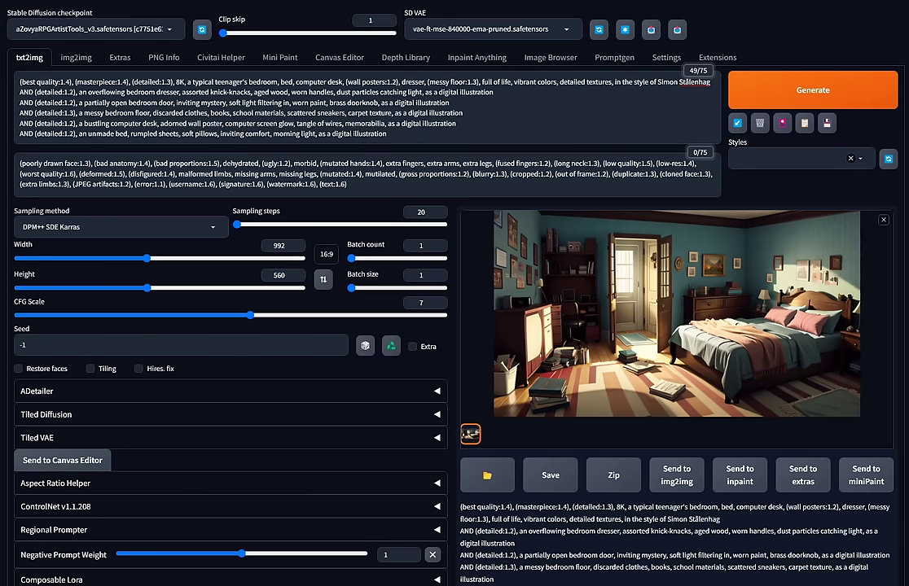
# Set the batch size to 2, load the dreamlike-photoreal-2.0 checkpoint, and generate the bedroom images.
pyautogui.click(443, 288)
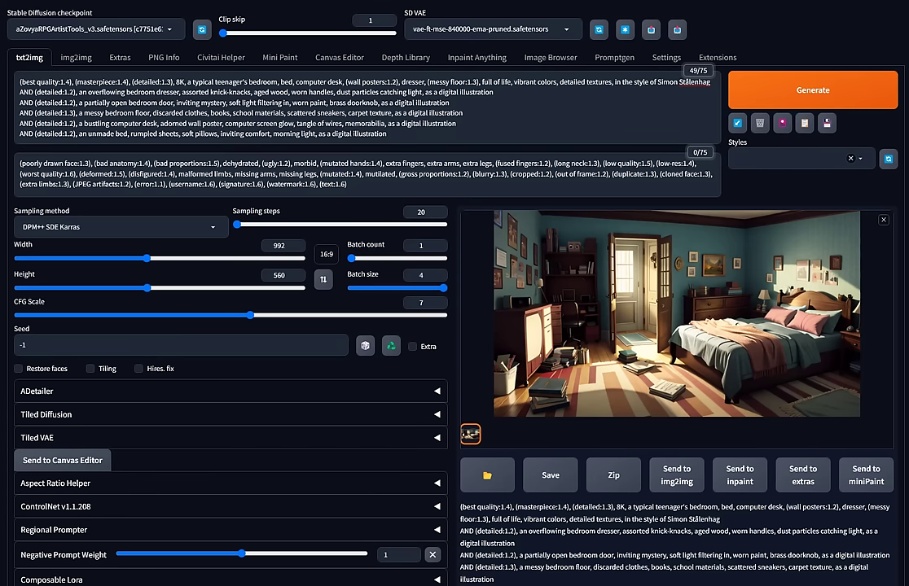
pyautogui.click(96, 30)
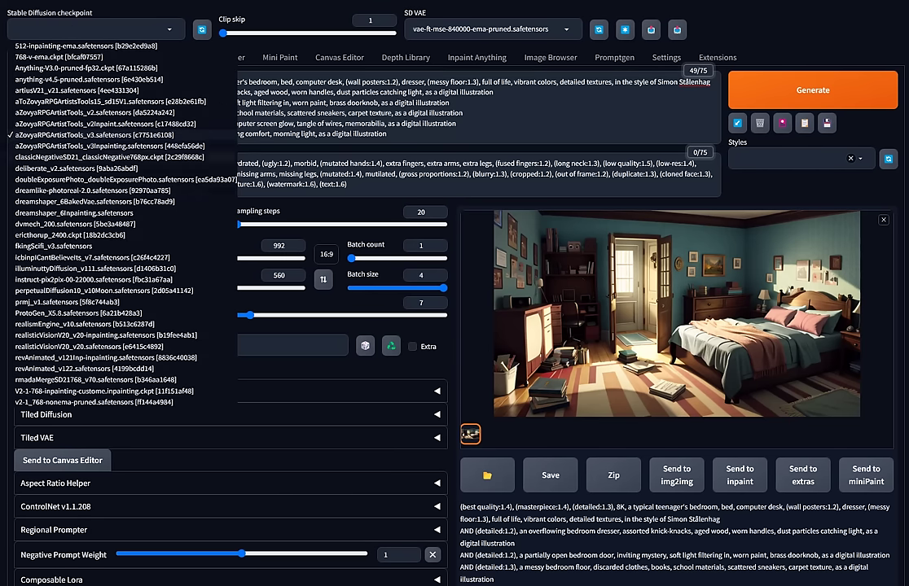
pyautogui.click(71, 167)
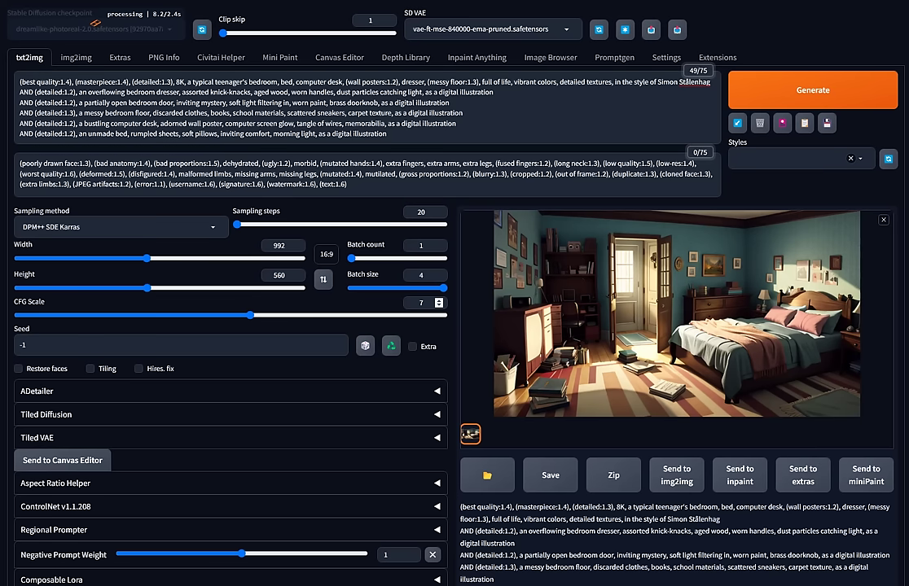
pyautogui.click(381, 287)
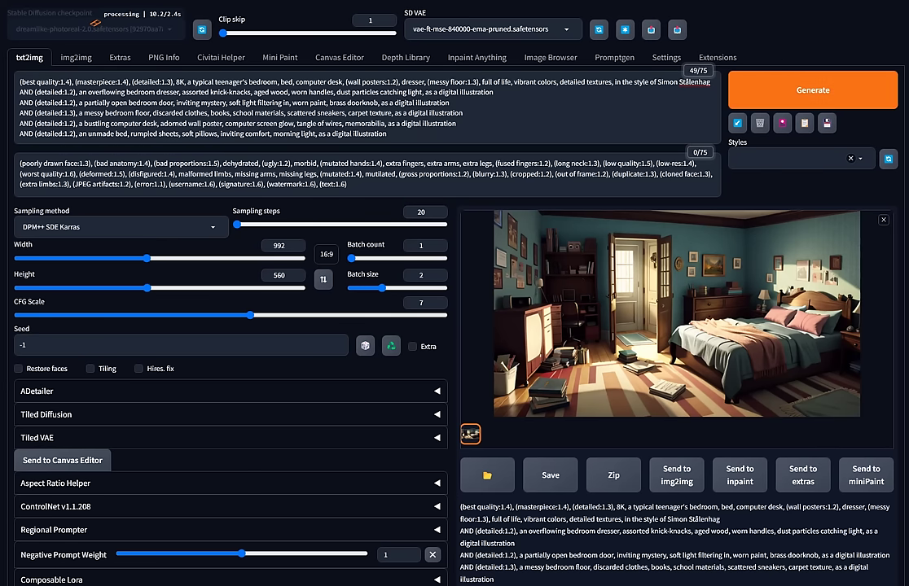
pyautogui.hotkey('ctrl', 'Return')
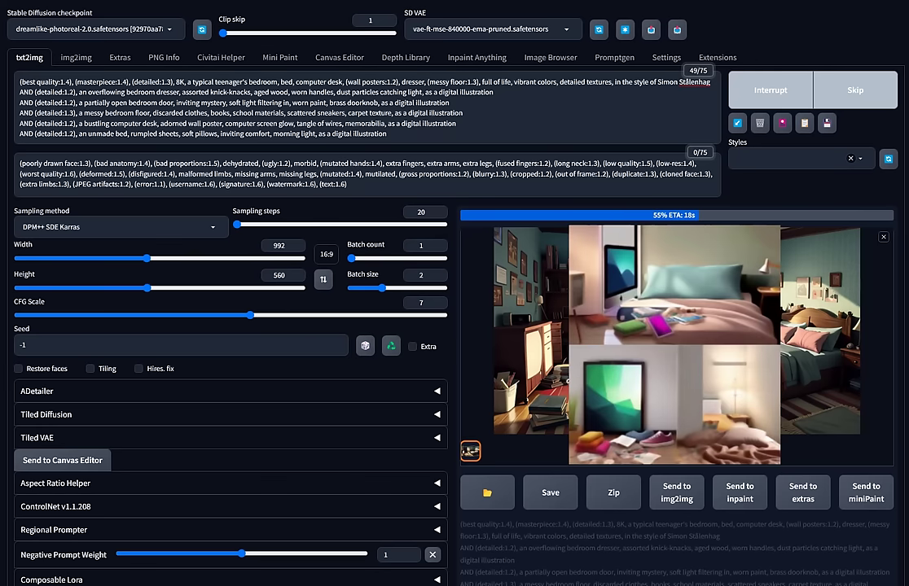
# Load the illuminuttyDiffusion_v111 checkpoint and generate the bedroom images with it.
pyautogui.click(16, 29)
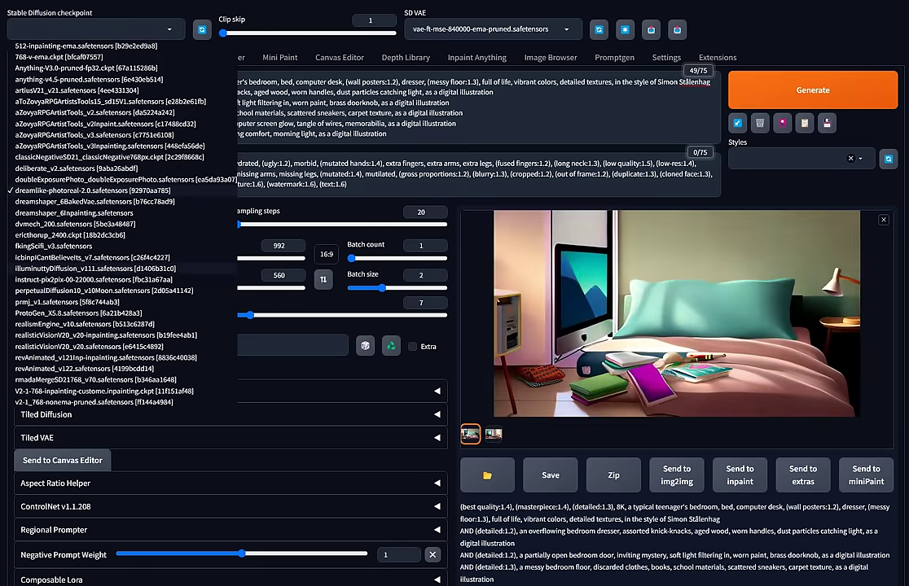
pyautogui.click(89, 268)
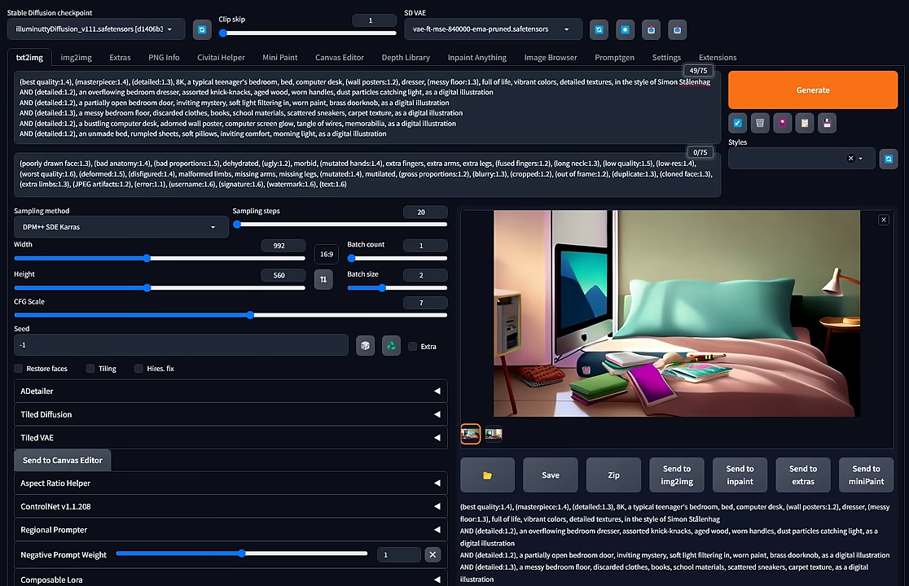
pyautogui.hotkey('ctrl', 'Return')
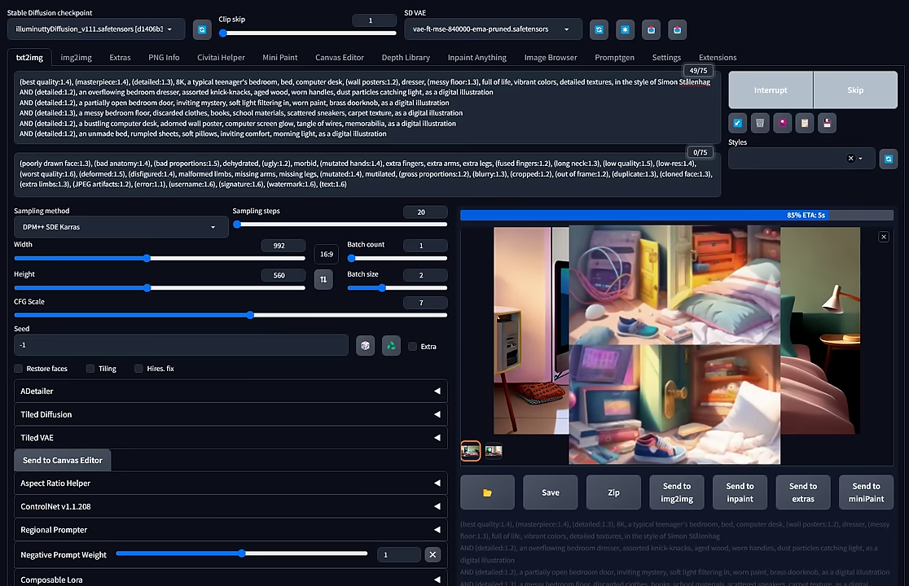
# Try illuminuttyDiffusion_v111 again with the SD VAE set to Automatic and regenerate the images.
pyautogui.click(94, 29)
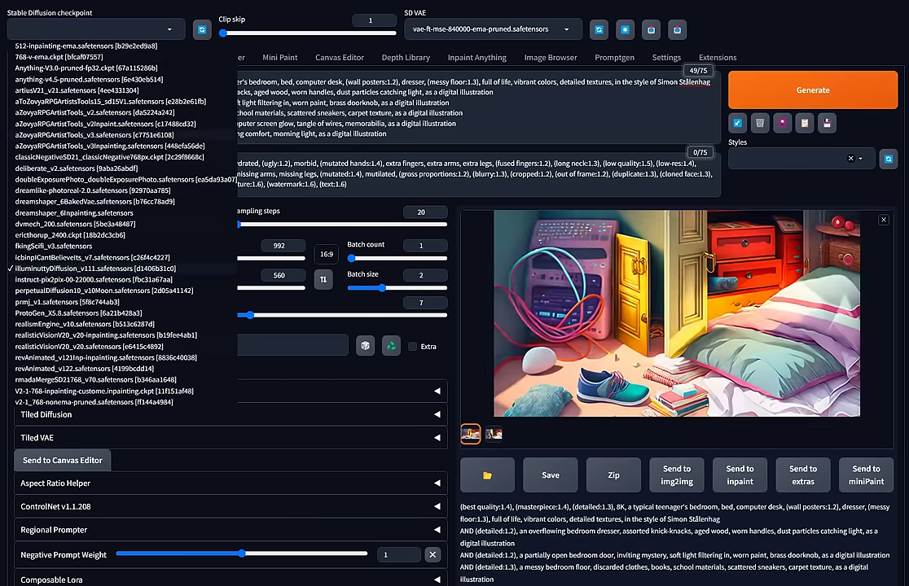
pyautogui.click(66, 134)
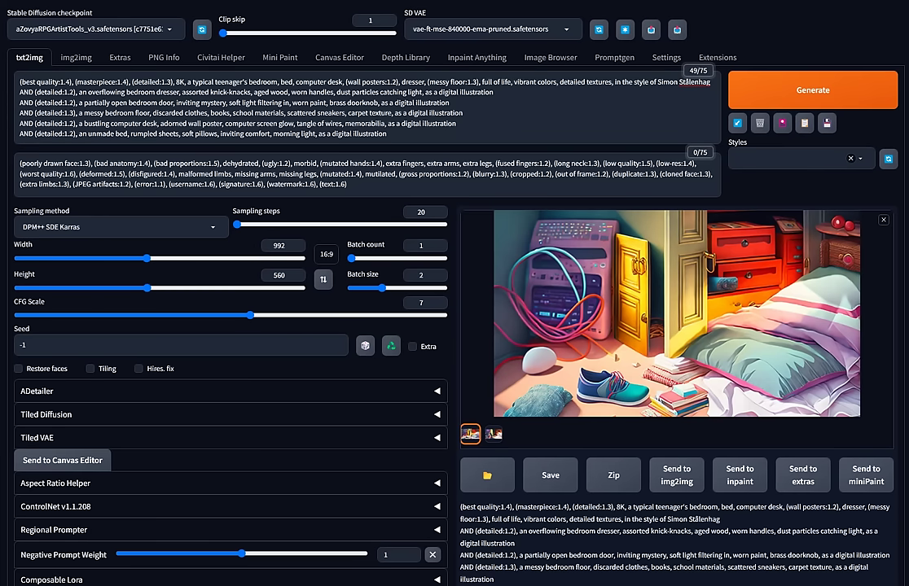
pyautogui.click(93, 29)
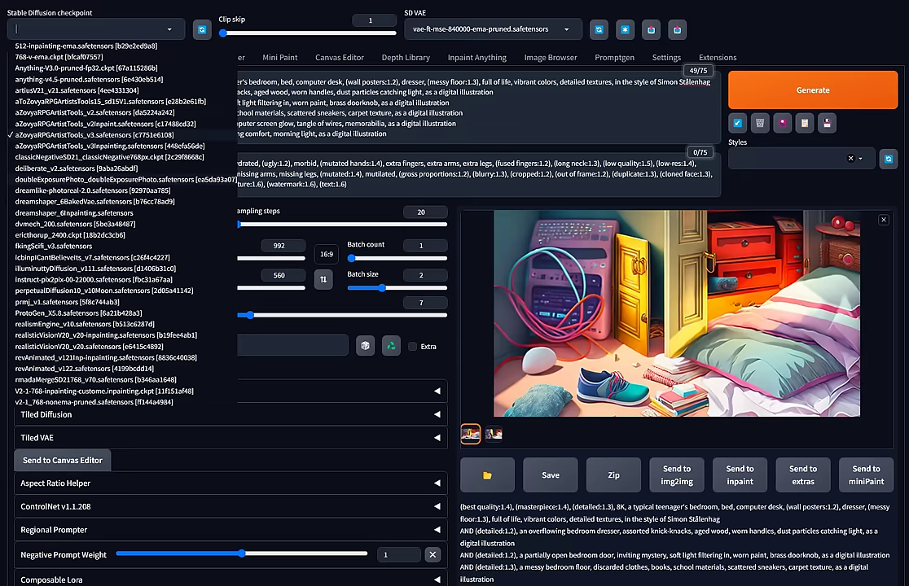
pyautogui.click(73, 268)
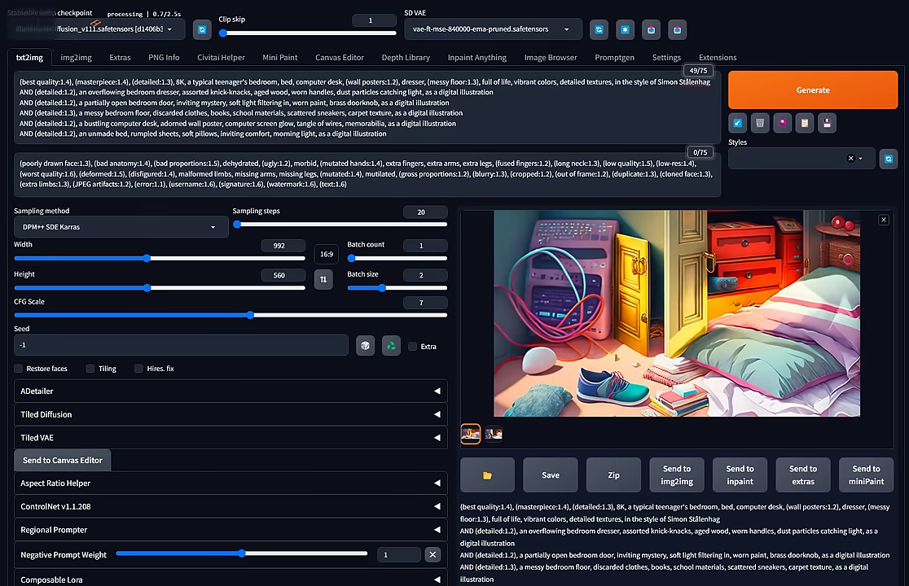
pyautogui.click(492, 29)
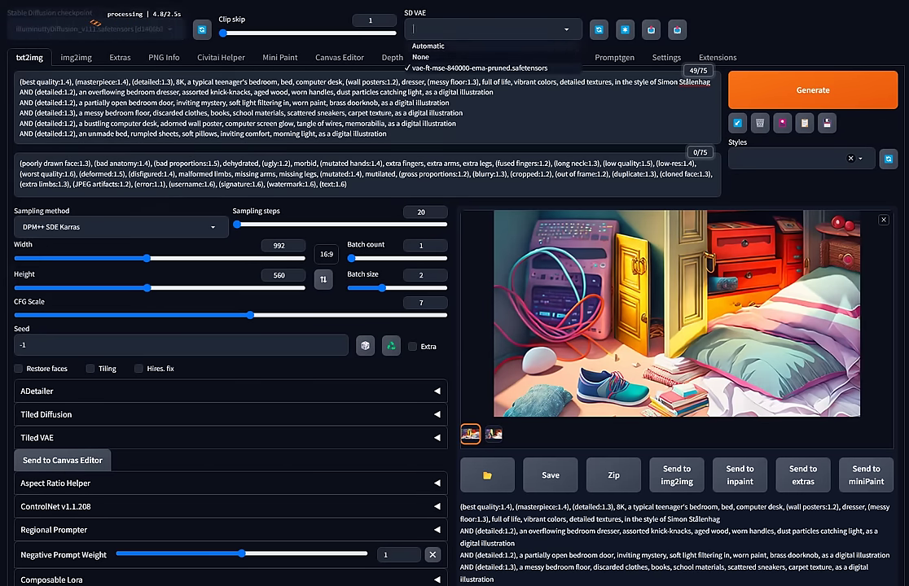
pyautogui.click(427, 46)
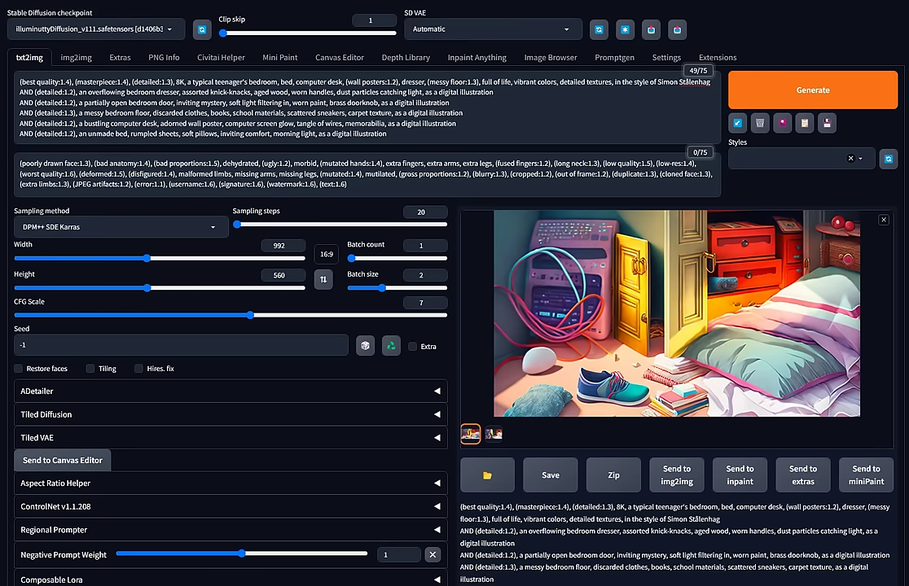
pyautogui.hotkey('ctrl', 'Return')
pyautogui.rightClick(743, 250)
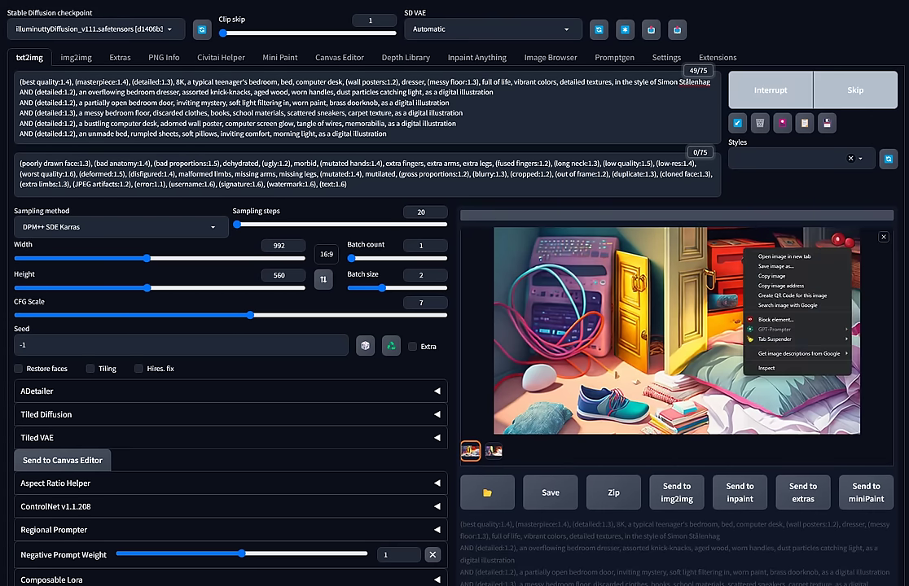
pyautogui.press('Escape')
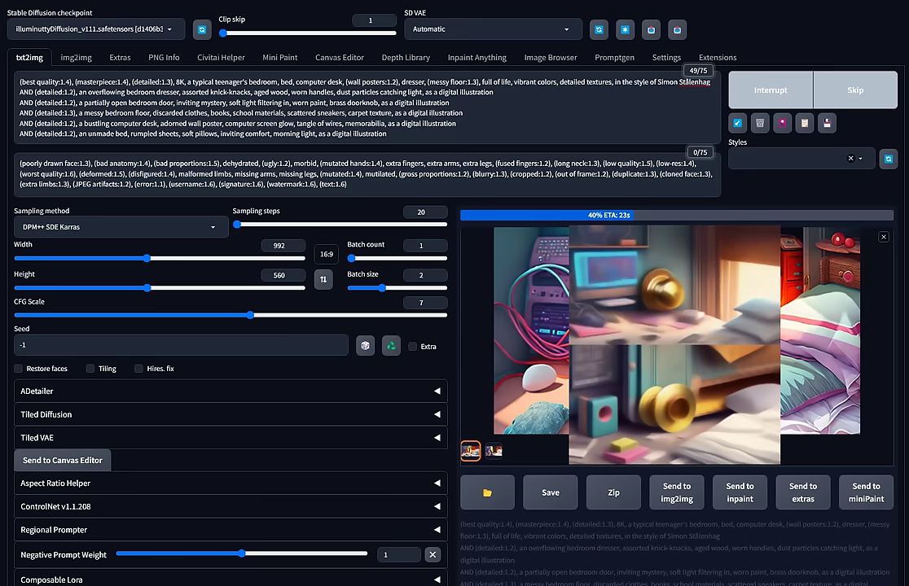
# Load aZovyaRPGArtistTools_v3 with the vae-ft-mse-840000-ema-pruned VAE and generate the bedroom images.
pyautogui.click(94, 28)
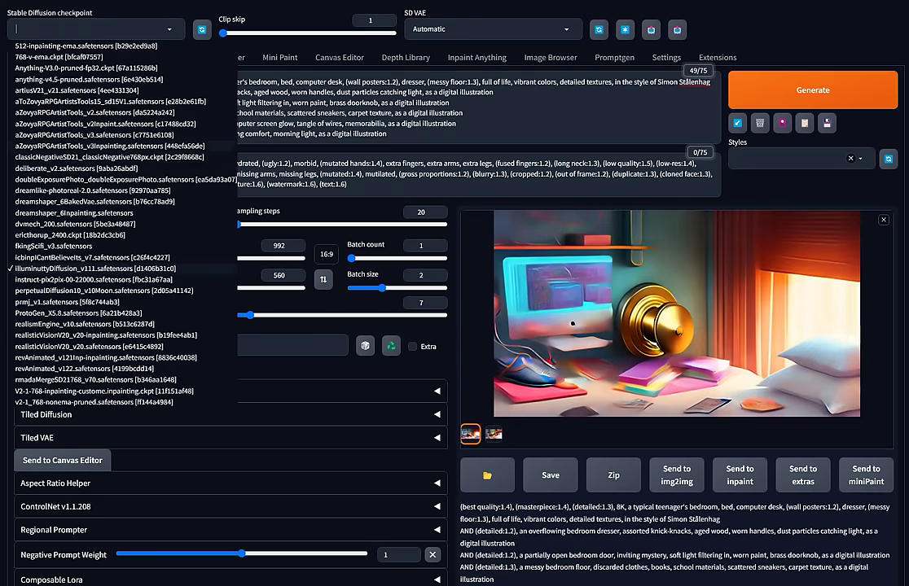
pyautogui.click(89, 134)
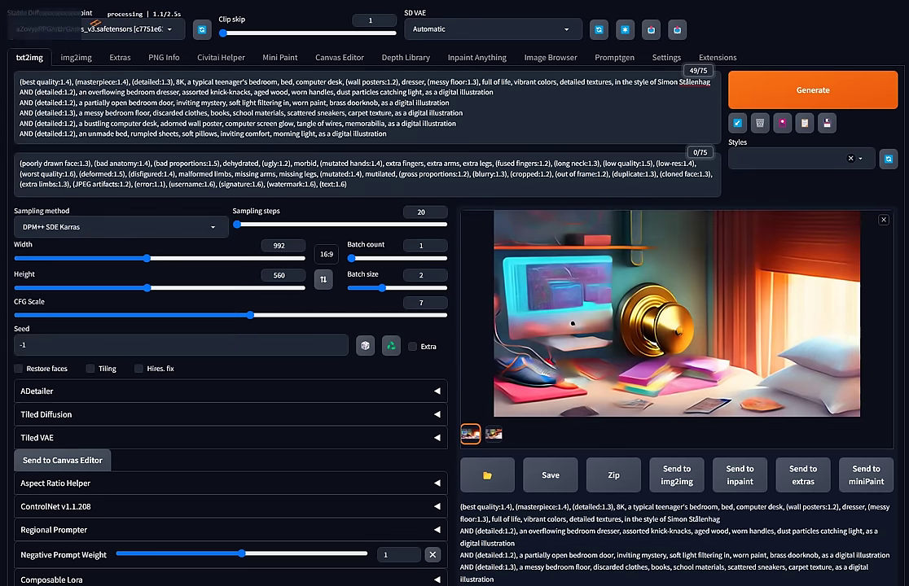
pyautogui.click(489, 28)
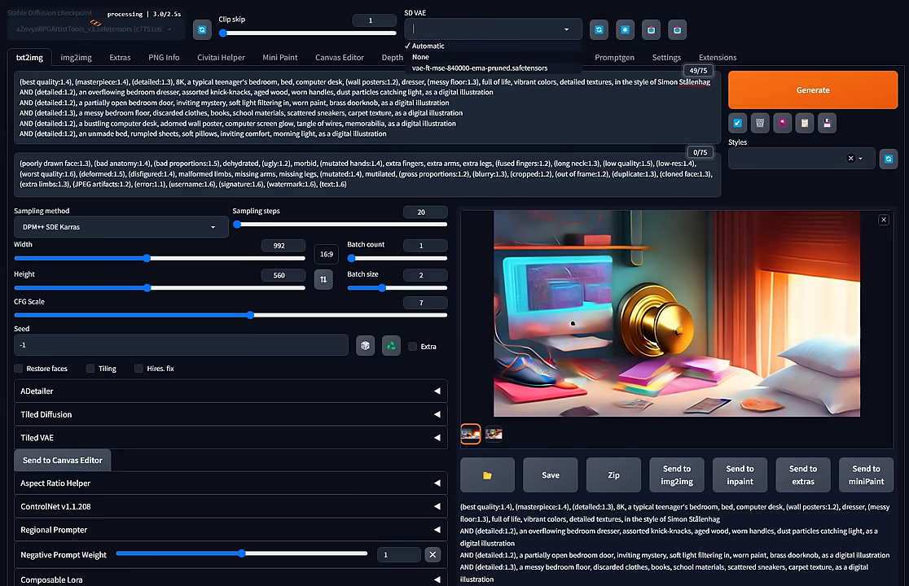
pyautogui.click(480, 68)
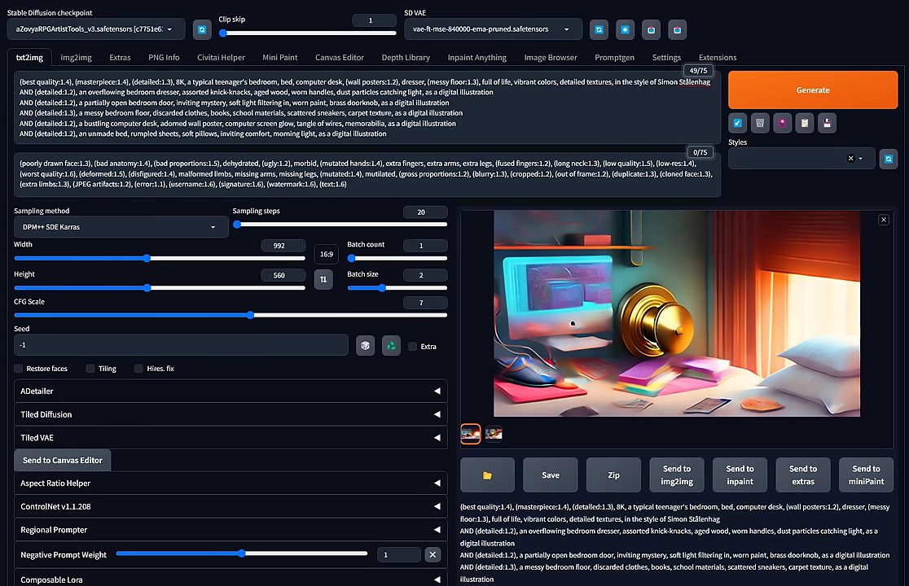
pyautogui.hotkey('ctrl', 'Return')
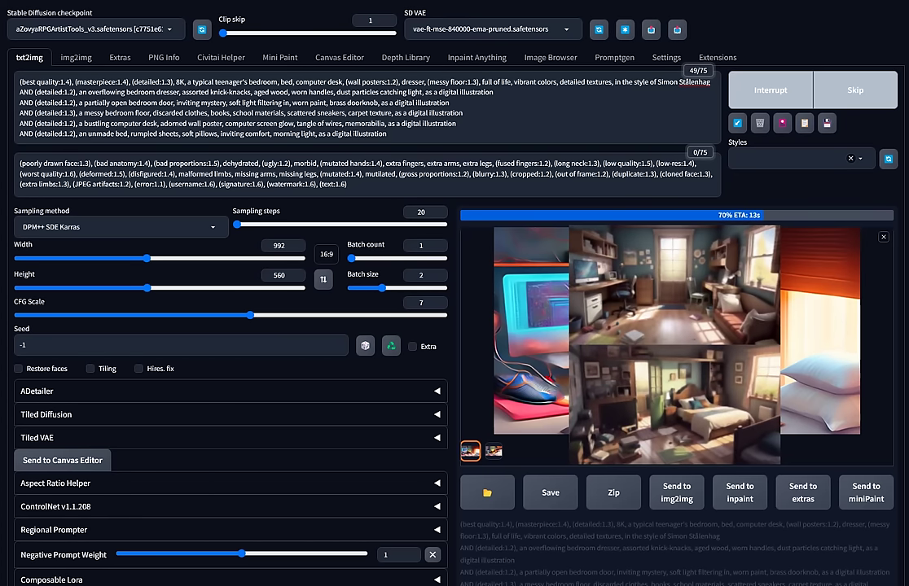
# Examine the first newly generated bedroom image at full size and return to txt2img.
pyautogui.scroll(-3, 454, 326)
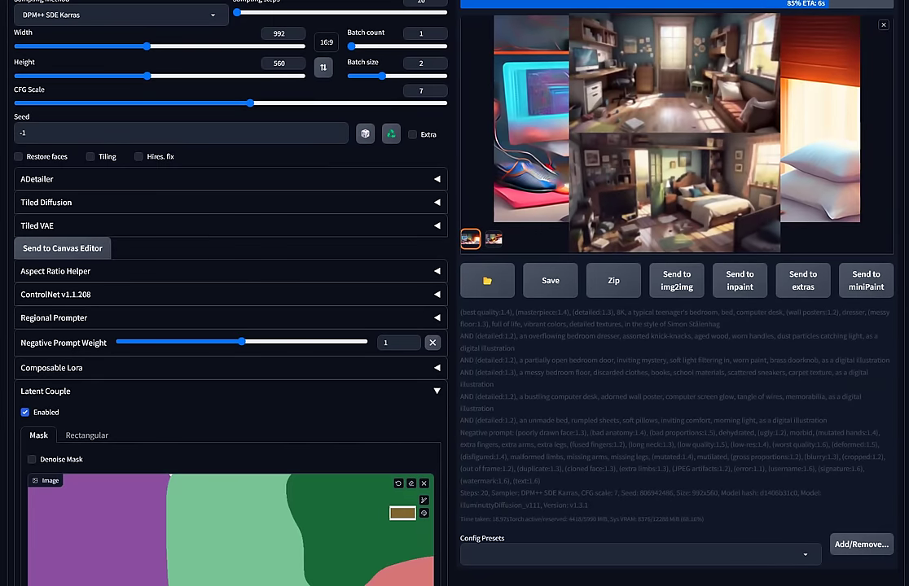
pyautogui.scroll(3, 455, 293)
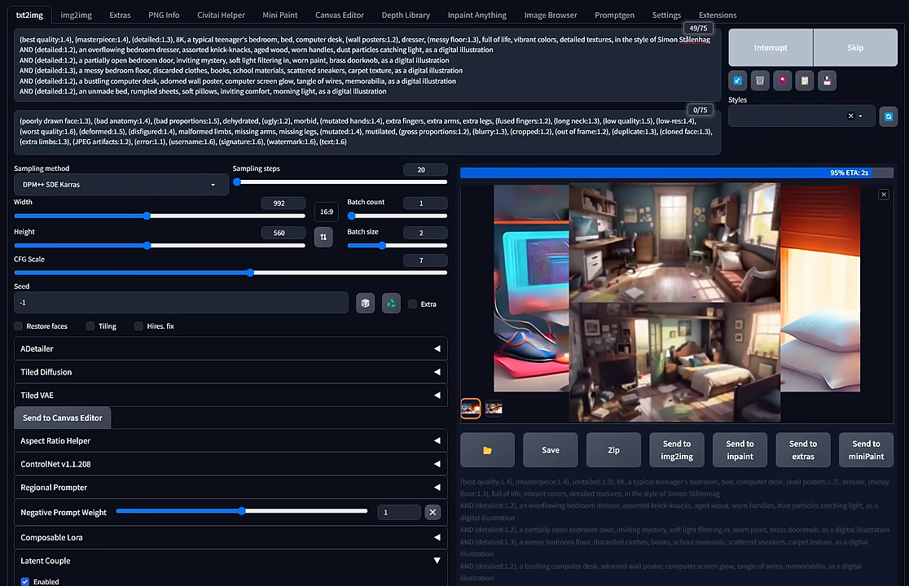
pyautogui.click(676, 271)
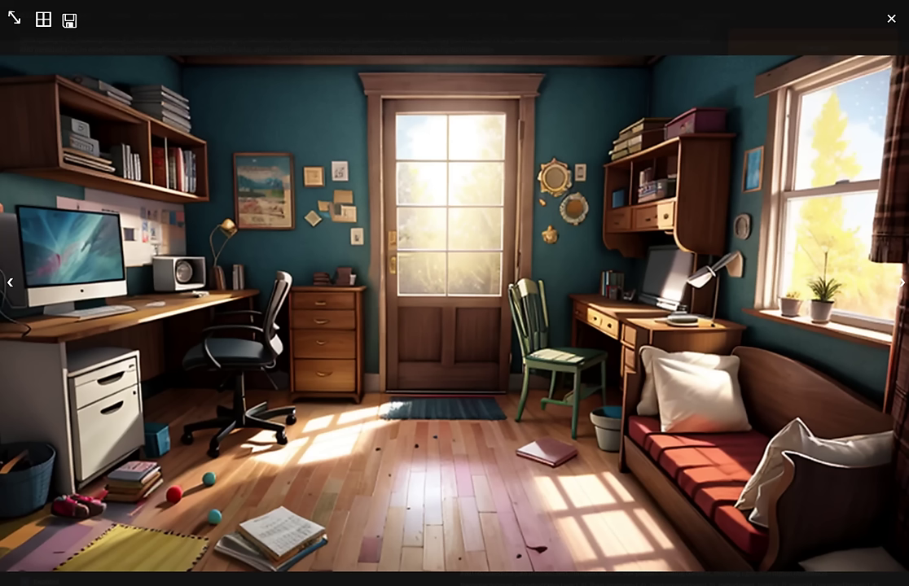
pyautogui.press('Escape')
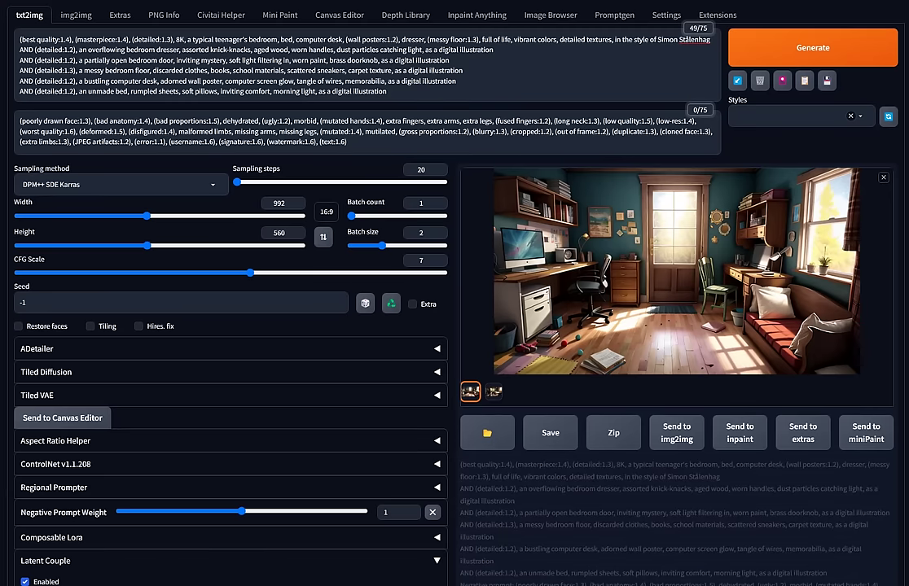
# Copy the seed 777717150 from the generated image's information into the Seed setting.
pyautogui.scroll(-3, 454, 293)
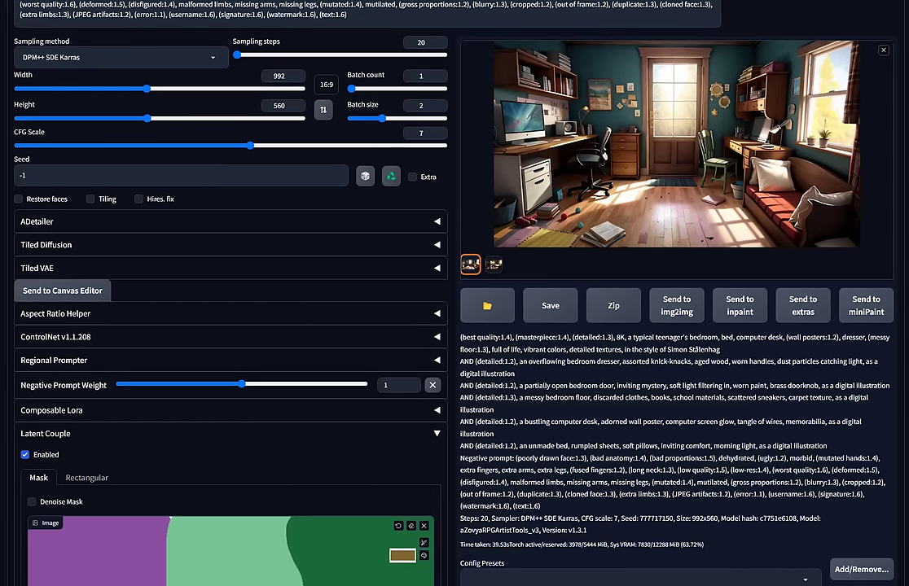
pyautogui.doubleClick(656, 517)
pyautogui.rightClick(656, 517)
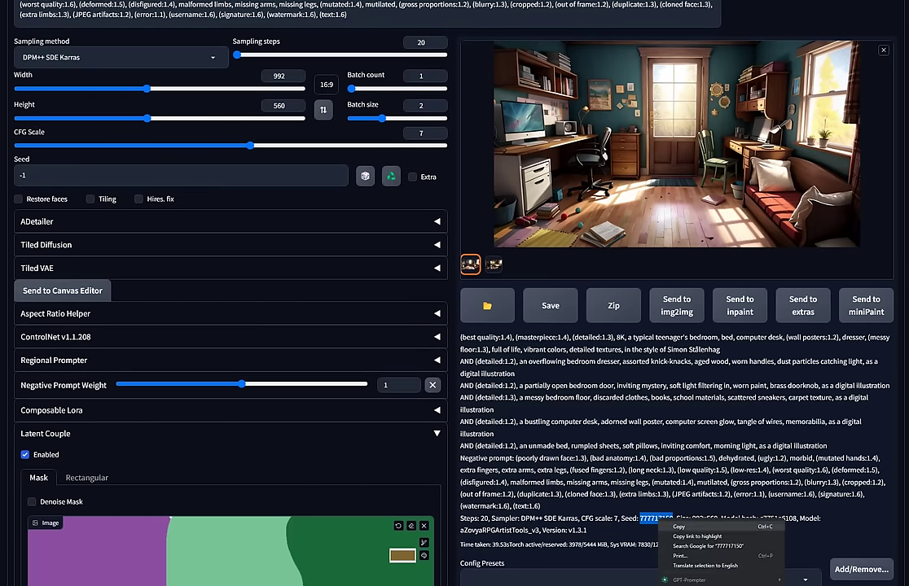
pyautogui.click(680, 528)
pyautogui.click(70, 176)
pyautogui.hotkey('ctrl', 'a')
pyautogui.rightClick(70, 175)
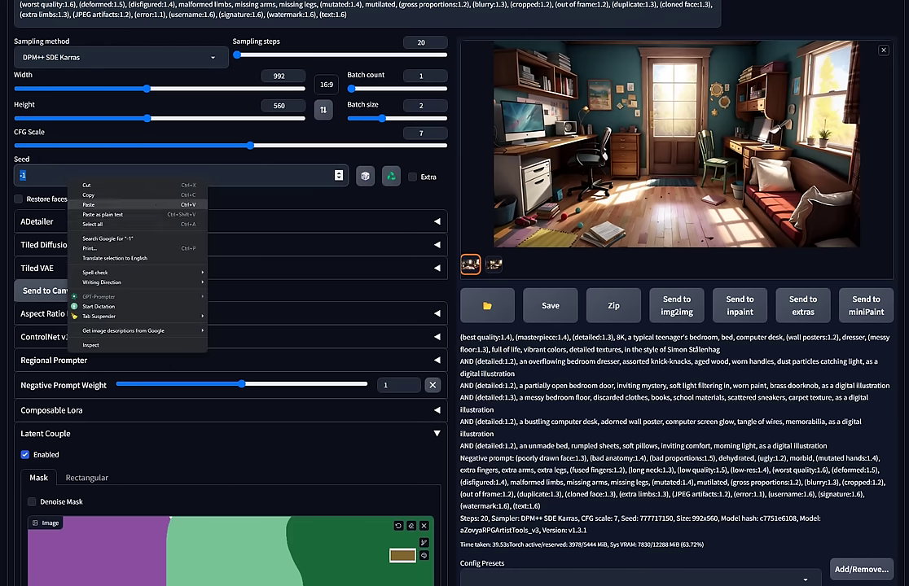
pyautogui.click(90, 204)
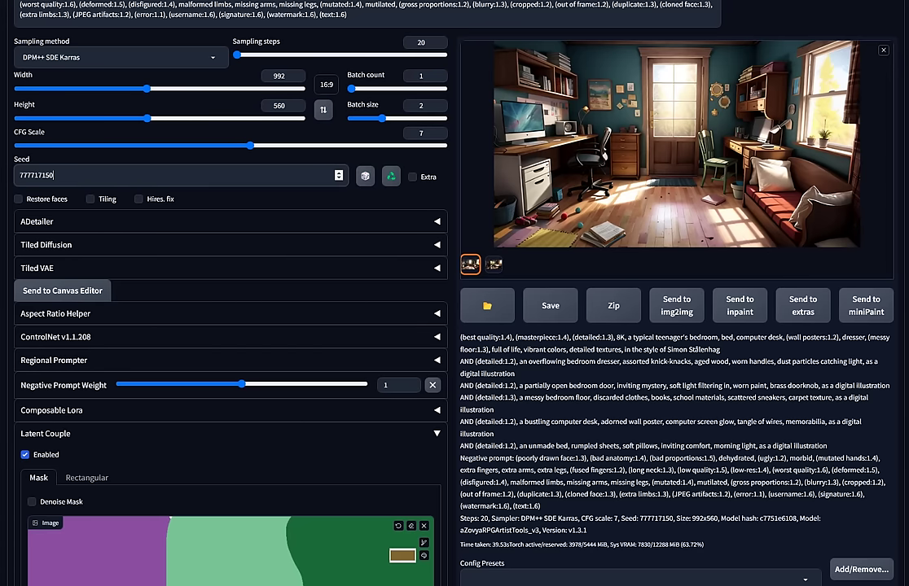
# Change the Latent Couple brush colour to blue and paint a tall mask shape across the central mint-green and brown areas.
pyautogui.scroll(-2, 44, 495)
pyautogui.scroll(-2, 45, 495)
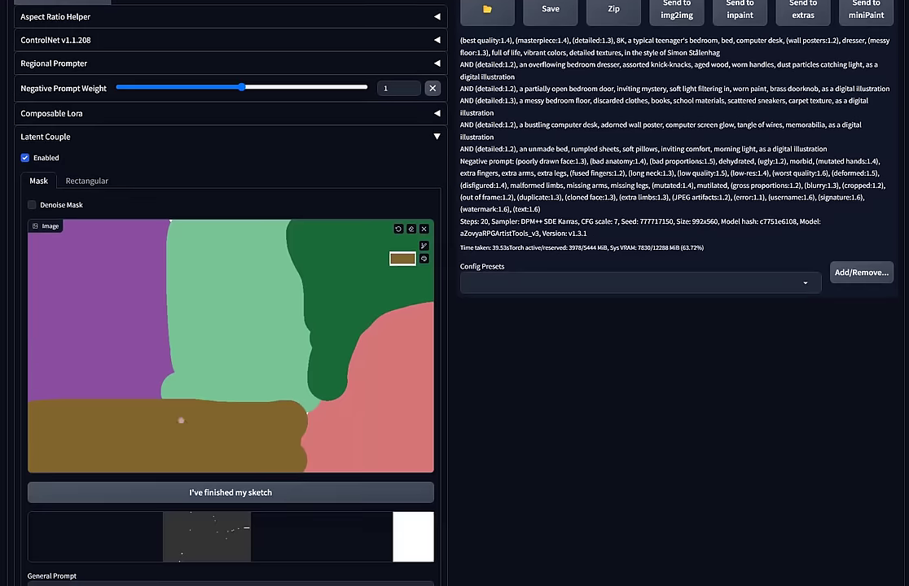
pyautogui.click(401, 258)
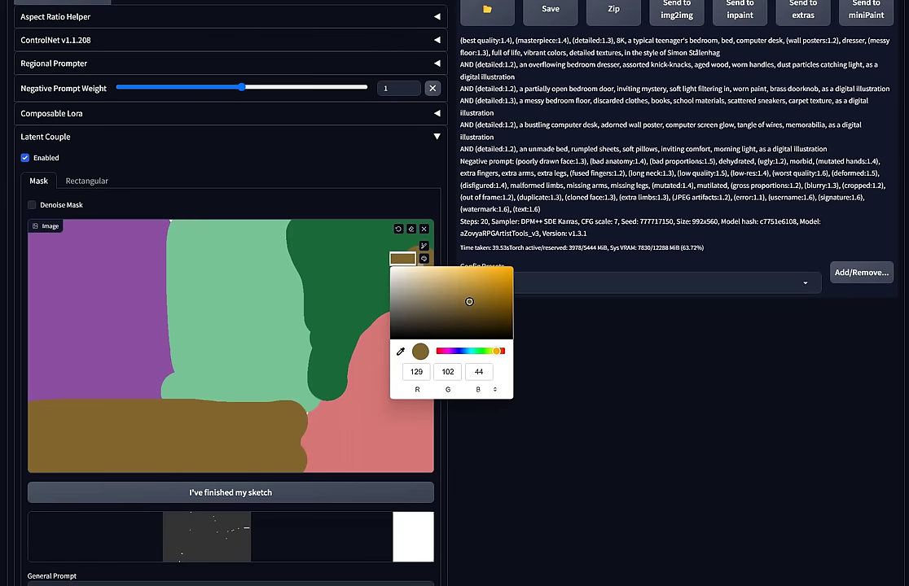
pyautogui.moveTo(496, 351); pyautogui.dragTo(459, 351)
pyautogui.moveTo(469, 301); pyautogui.dragTo(485, 287)
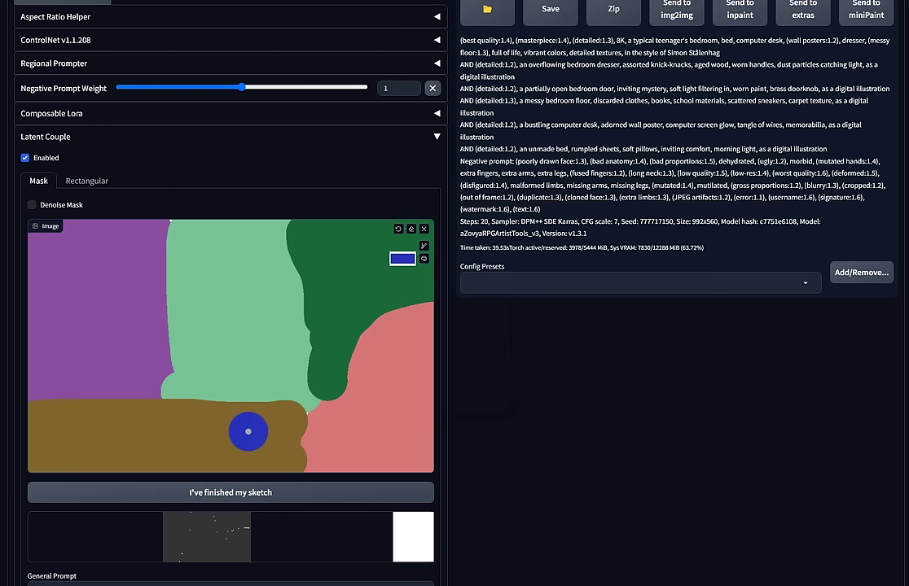
pyautogui.moveTo(245, 431)
pyautogui.mouseDown()
pyautogui.moveTo(265, 351)
pyautogui.moveTo(257, 257)
pyautogui.moveTo(225, 242)
pyautogui.moveTo(235, 333)
pyautogui.moveTo(226, 422)
pyautogui.moveTo(205, 395)
pyautogui.moveTo(211, 249)
pyautogui.moveTo(188, 391)
pyautogui.moveTo(202, 381)
pyautogui.mouseUp()
pyautogui.click(426, 432)
pyautogui.scroll(-3, 426, 432)
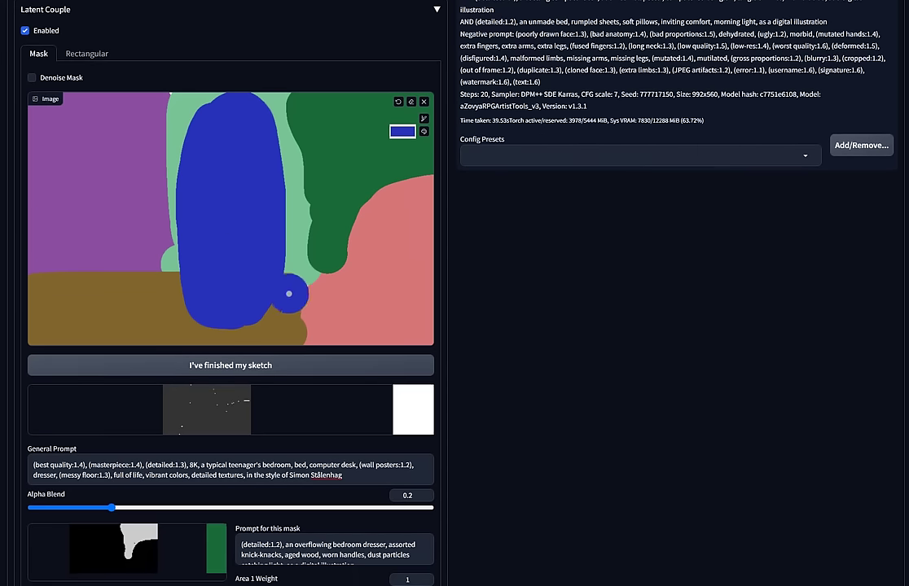
# Add a small blue dab at the mask's lower edge and move the unmade-bed prompt from the purple area to the pink area.
pyautogui.click(258, 337)
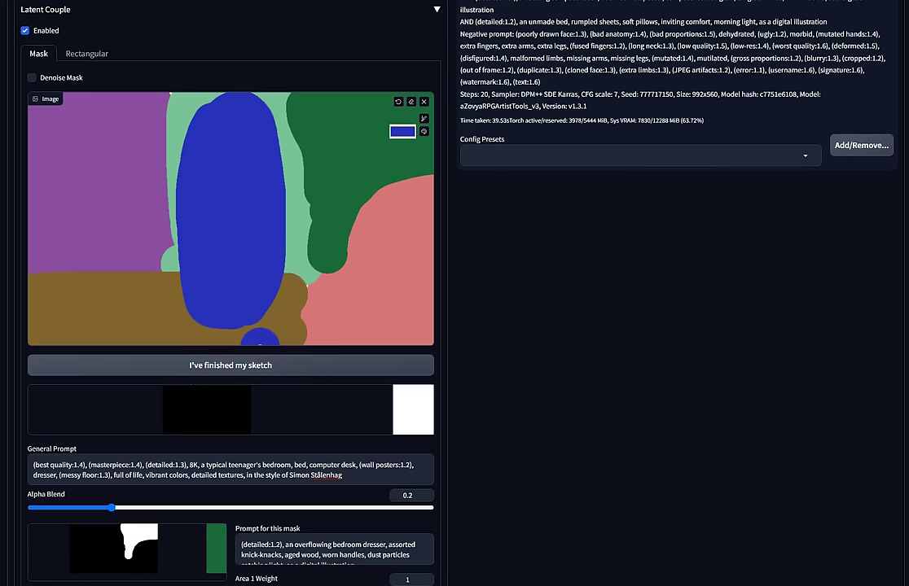
pyautogui.scroll(-5, 231, 293)
pyautogui.scroll(-3, 230, 293)
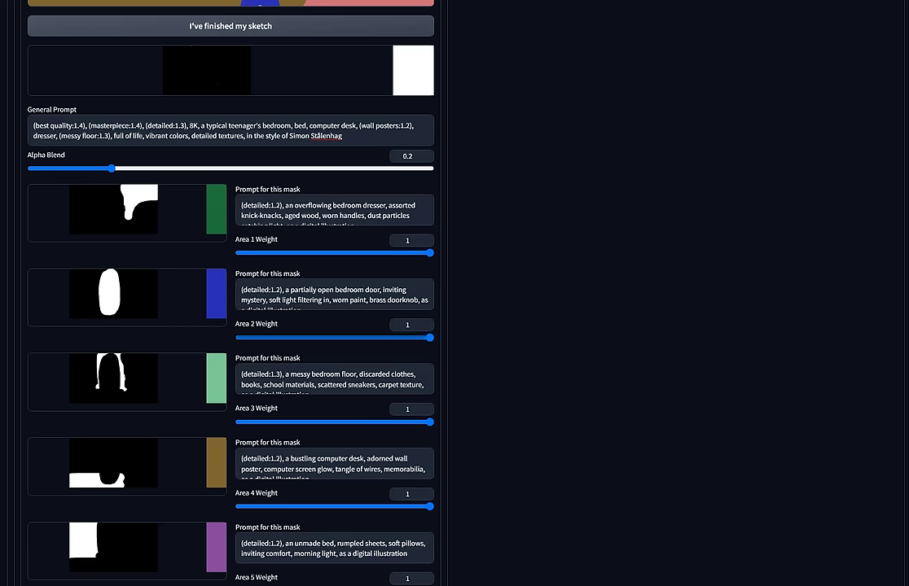
pyautogui.scroll(-3, 230, 293)
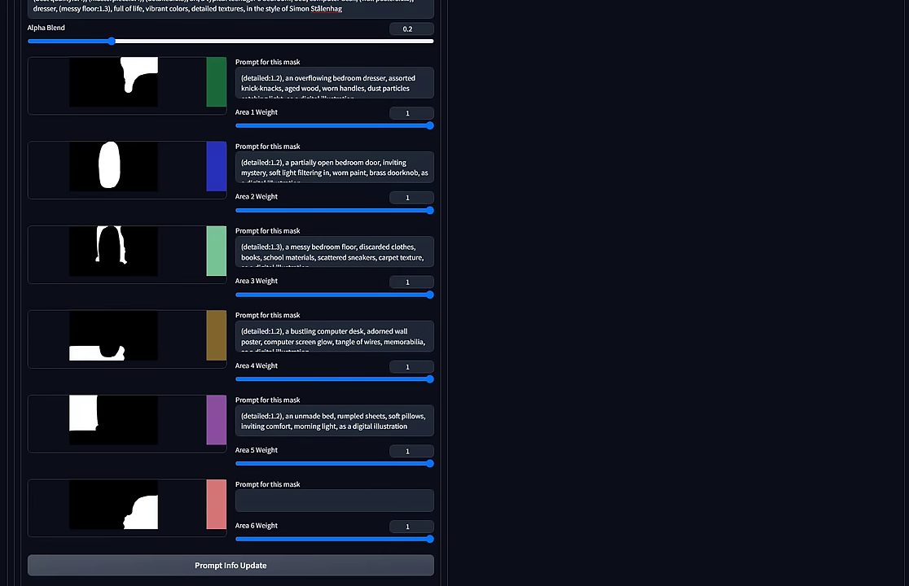
pyautogui.tripleClick(333, 421)
pyautogui.hotkey('ctrl', 'x')
pyautogui.click(334, 491)
pyautogui.hotkey('ctrl', 'v')
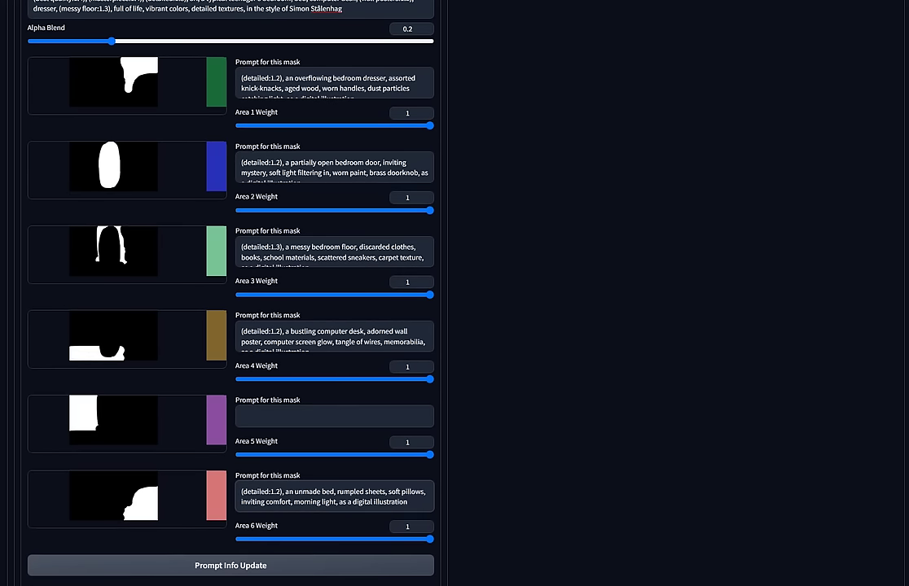
# Move the computer desk prompt from the brown to the purple mask and the messy floor prompt from the mint-green to the brown mask.
pyautogui.tripleClick(334, 336)
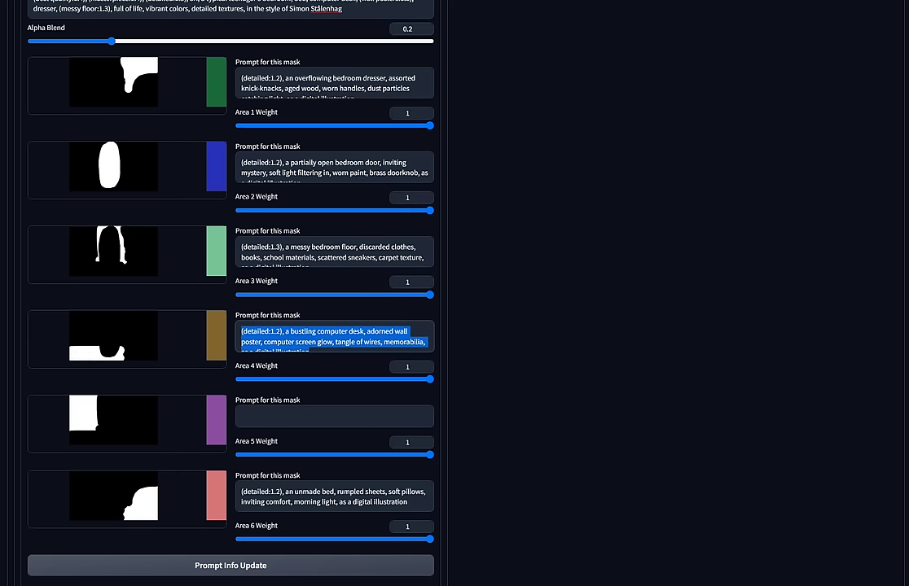
pyautogui.hotkey('ctrl', 'x')
pyautogui.click(334, 407)
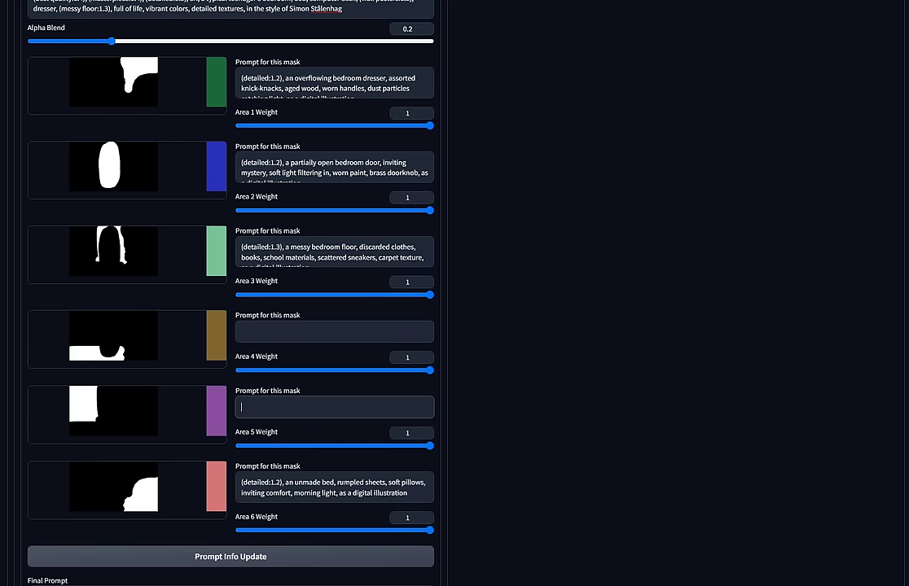
pyautogui.hotkey('ctrl', 'v')
pyautogui.tripleClick(334, 252)
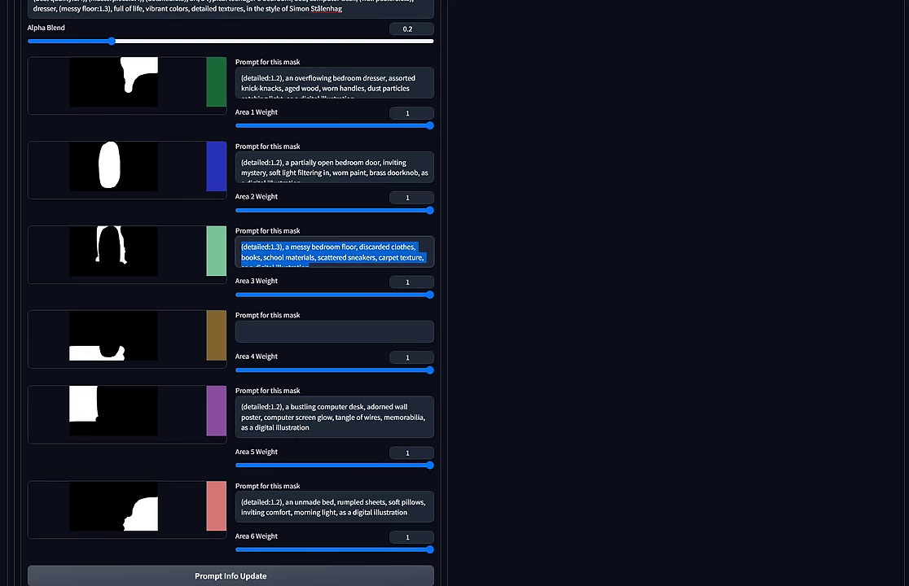
pyautogui.hotkey('ctrl', 'x')
pyautogui.click(334, 323)
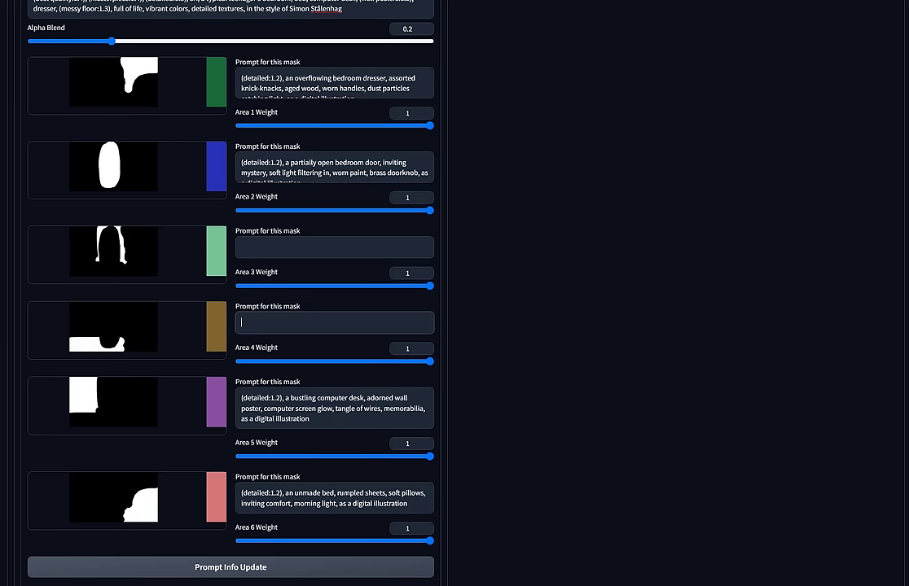
pyautogui.hotkey('ctrl', 'v')
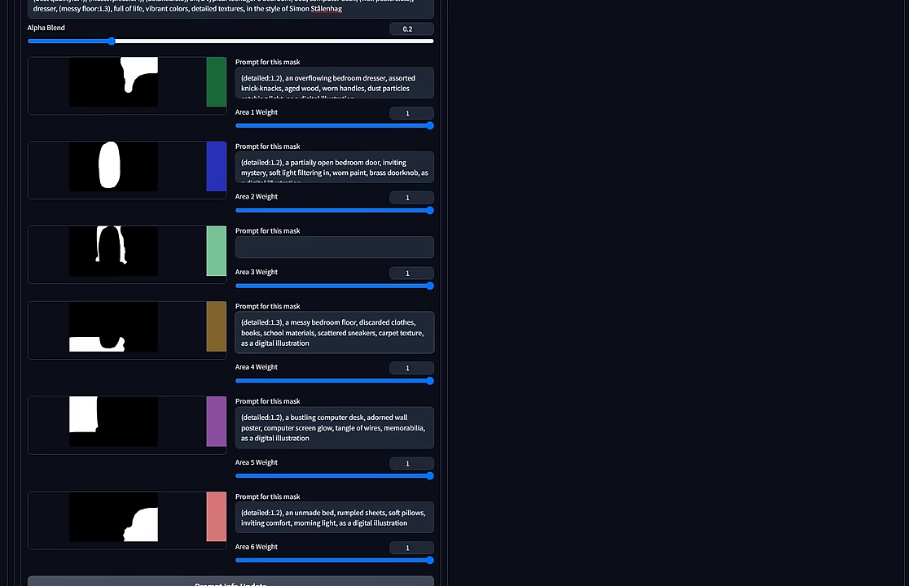
# Move the partially open bedroom door prompt from the blue mask to the mint-green mask.
pyautogui.click(334, 167)
pyautogui.hotkey('ctrl', 'a')
pyautogui.hotkey('ctrl', 'x')
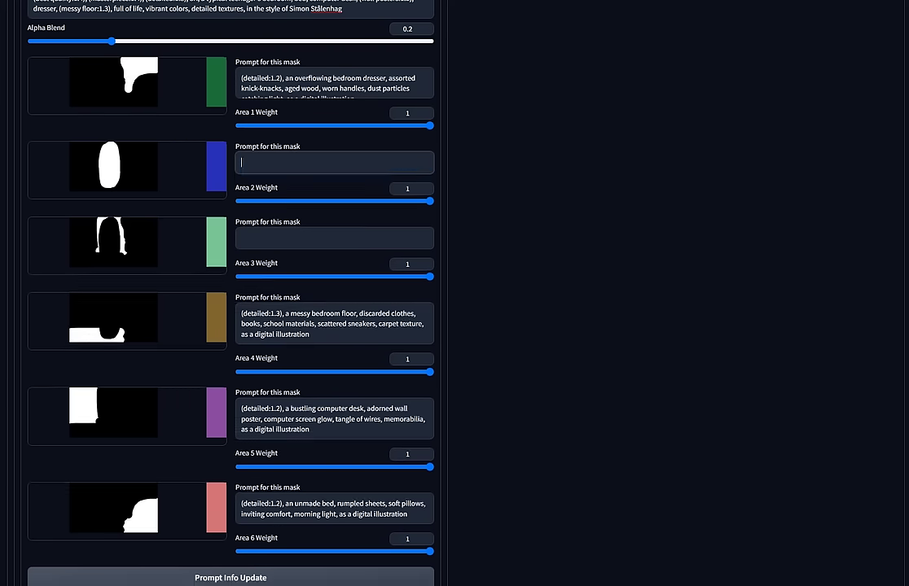
pyautogui.click(334, 238)
pyautogui.hotkey('ctrl', 'v')
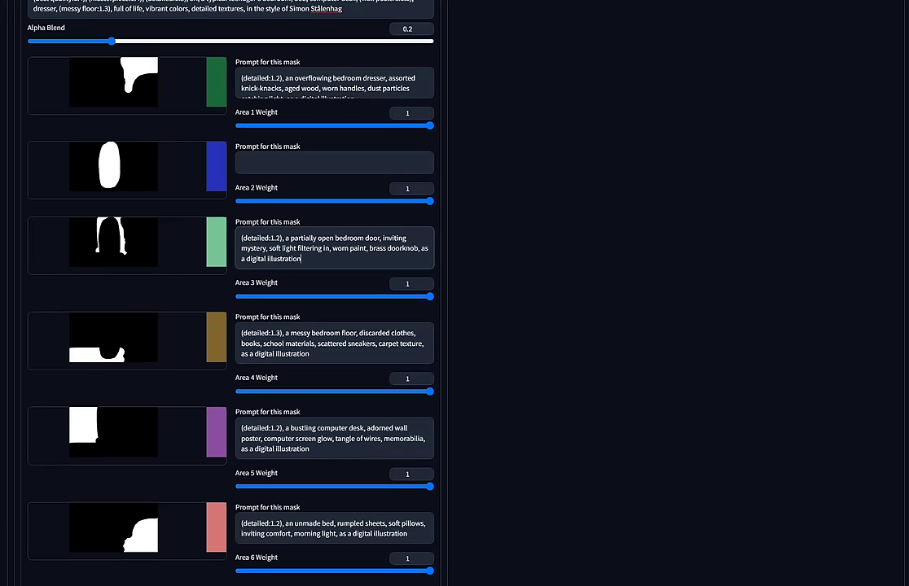
# Enter "a punk goth teenage girl as a digital illustration" as the blue mask's prompt and update the combined prompt from the masks.
pyautogui.scroll(1, 231, 293)
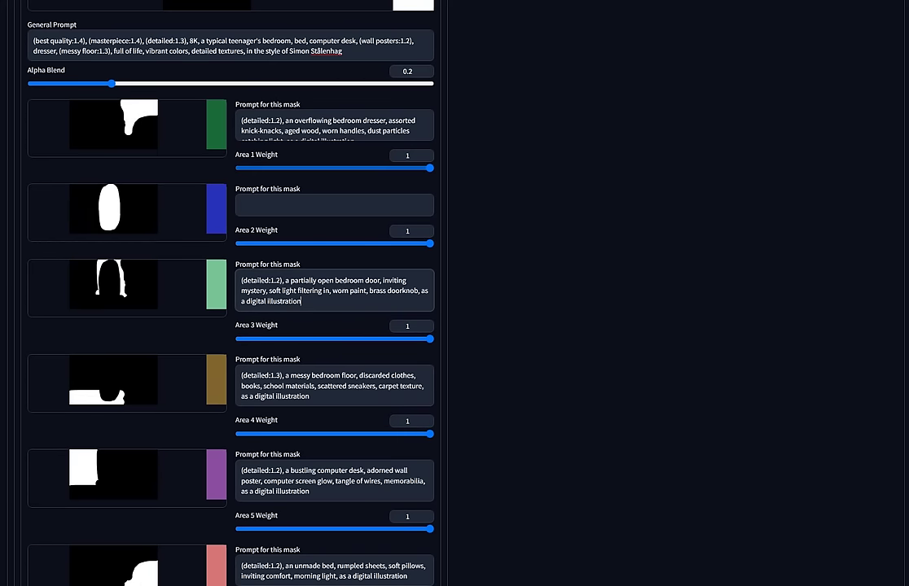
pyautogui.click(333, 205)
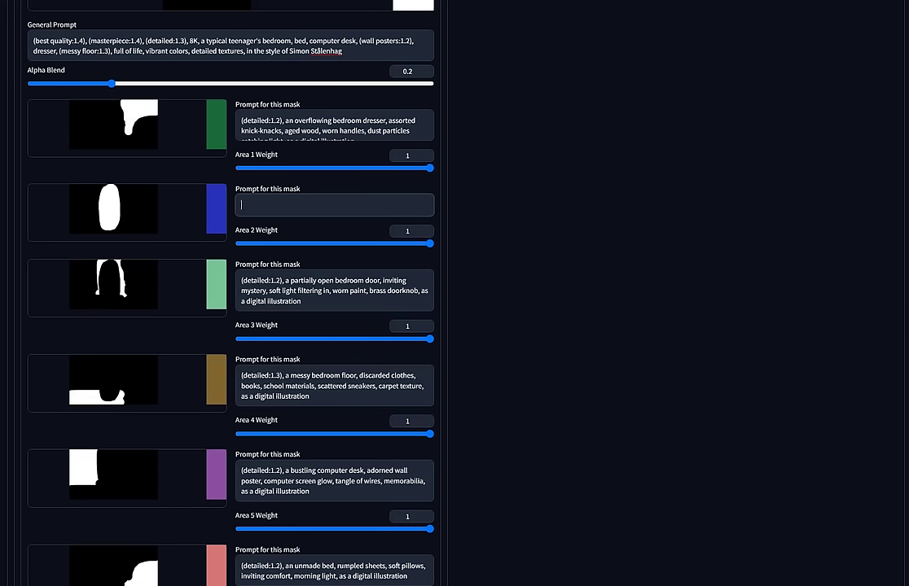
pyautogui.write('a punk goth teenage girl')
pyautogui.write('as a digital il')
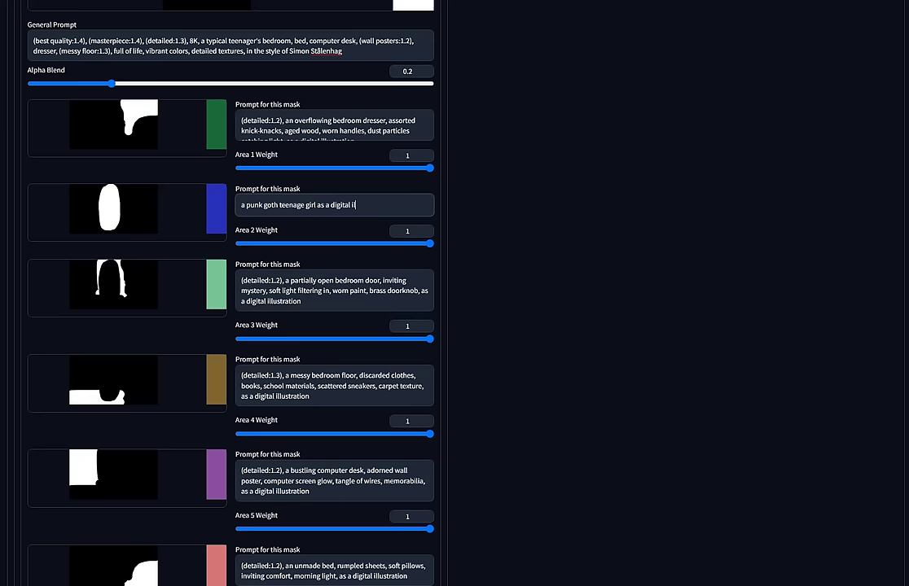
pyautogui.write('lustration')
pyautogui.scroll(-2, 231, 325)
pyautogui.scroll(-1, 230, 326)
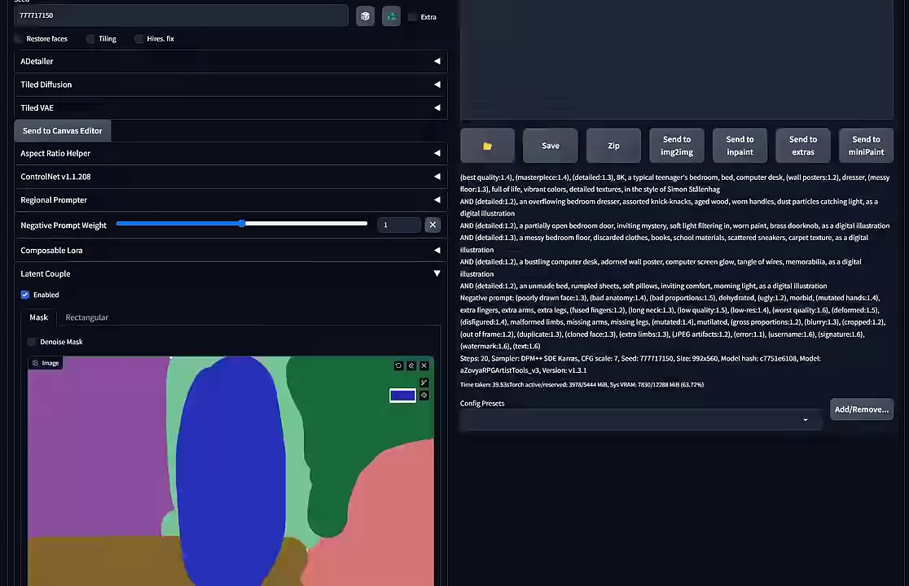
# Enable Restore faces and generate the bedroom images with the updated prompt.
pyautogui.scroll(4, 455, 293)
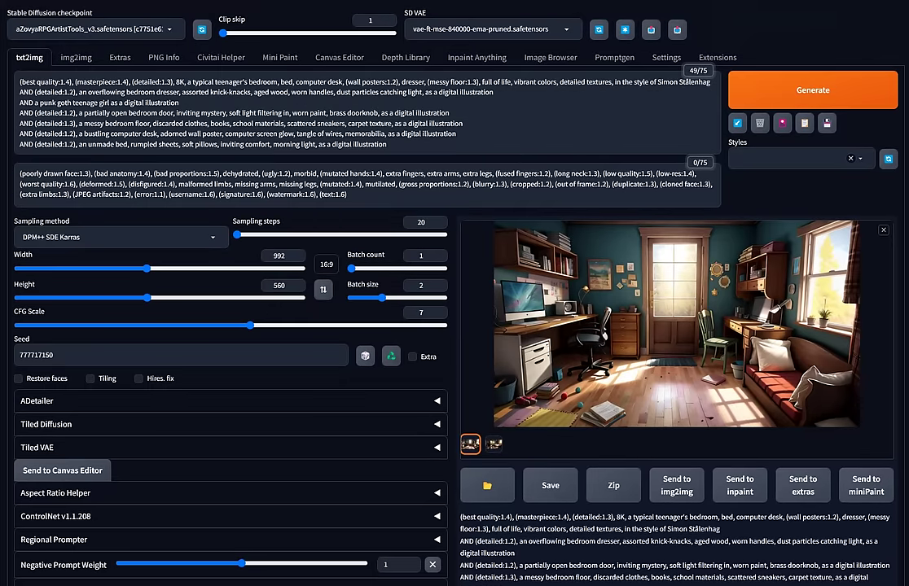
pyautogui.click(17, 379)
pyautogui.hotkey('ctrl', 'Return')
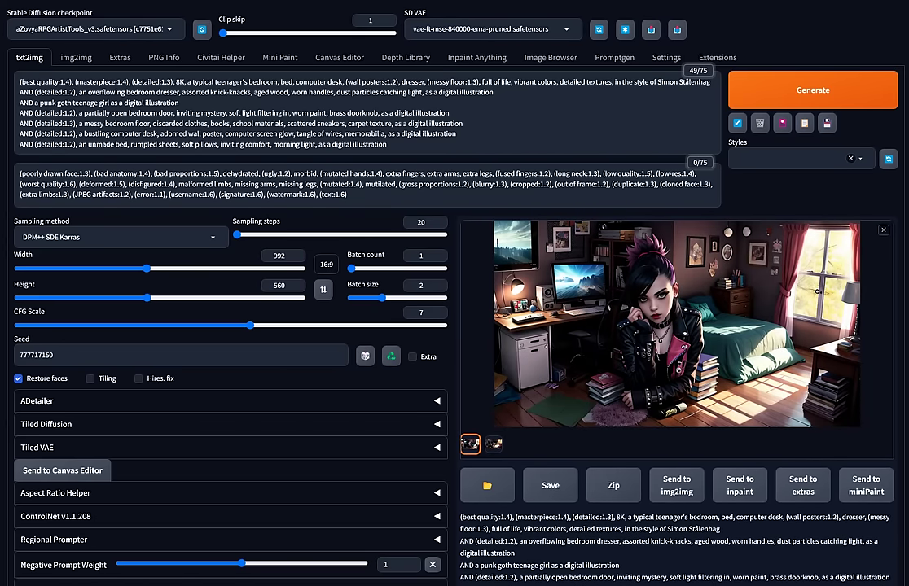
# Examine both generated goth girl images at full size and return to txt2img.
pyautogui.click(676, 323)
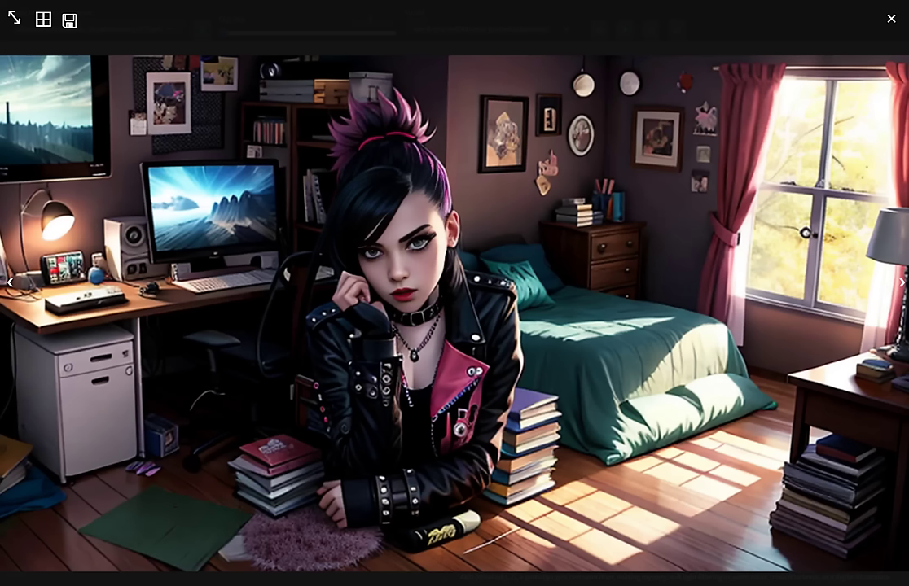
pyautogui.press('Right')
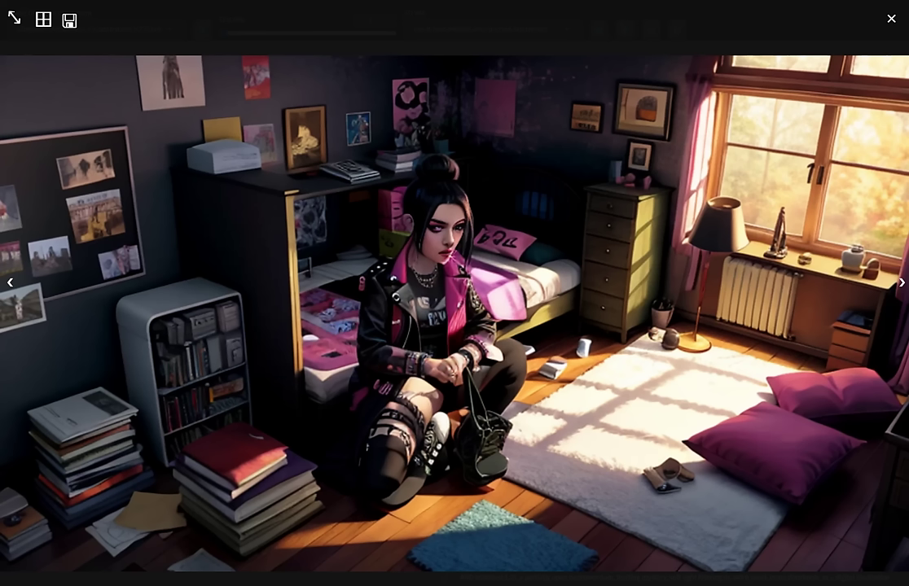
pyautogui.press('Escape')
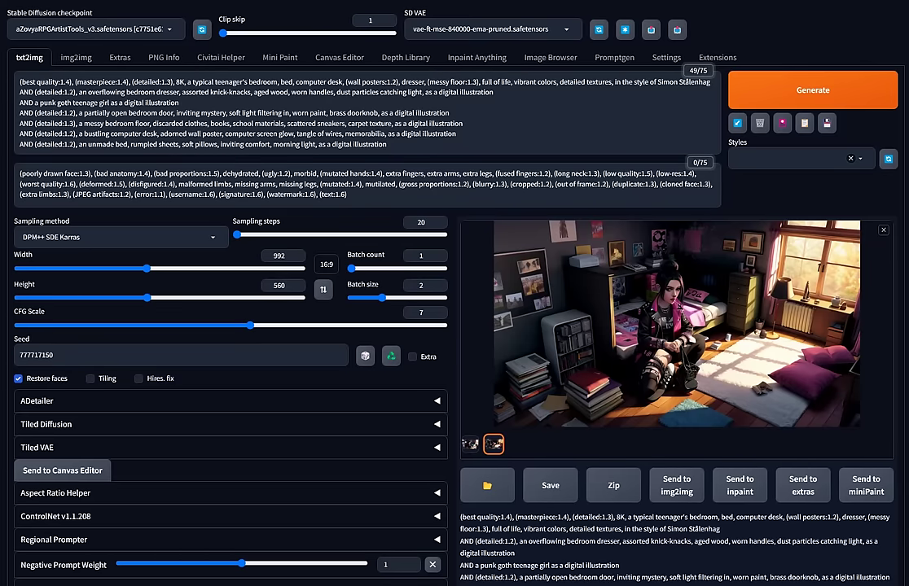
# Try Latent Couple Alpha Blend values of 0.35, 0.11 and 0.34.
pyautogui.scroll(-10, 397, 293)
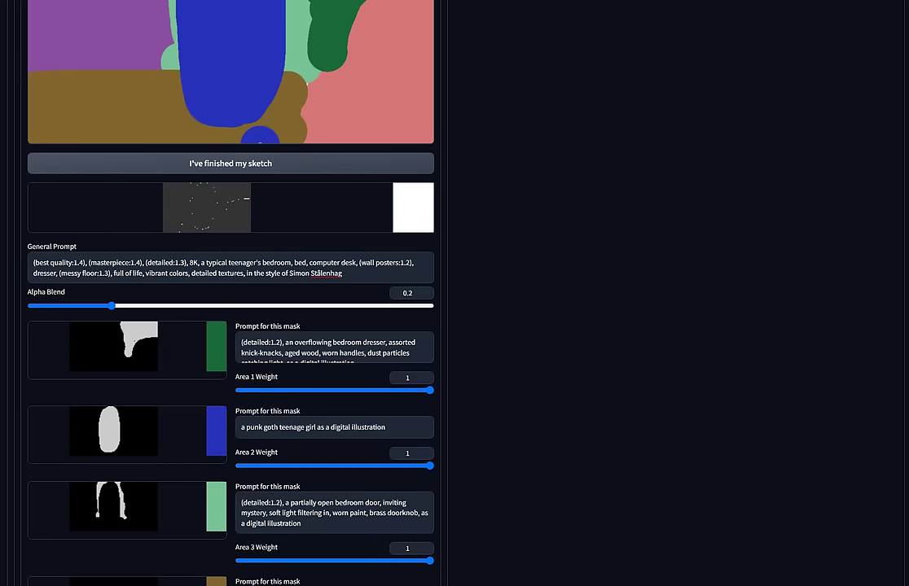
pyautogui.moveTo(111, 306); pyautogui.dragTo(171, 306)
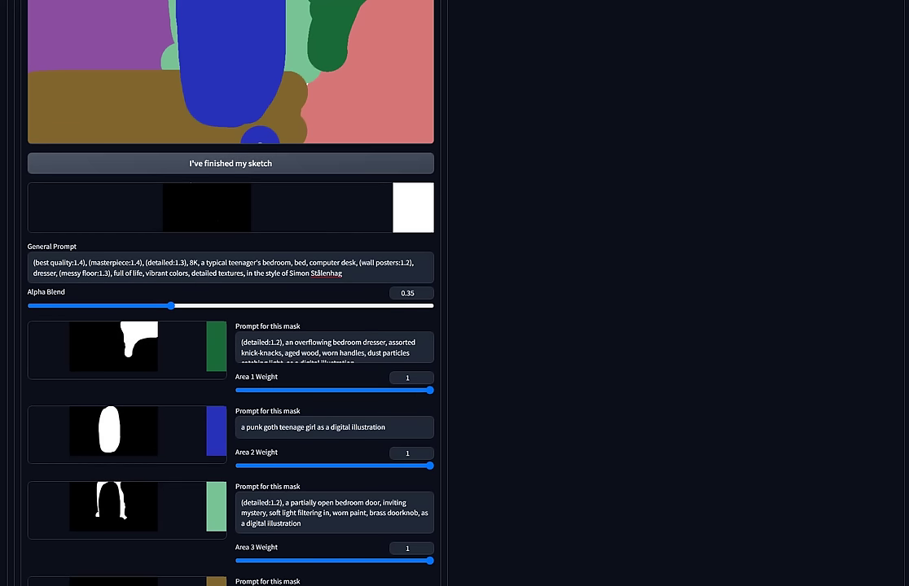
pyautogui.moveTo(171, 305); pyautogui.dragTo(75, 305)
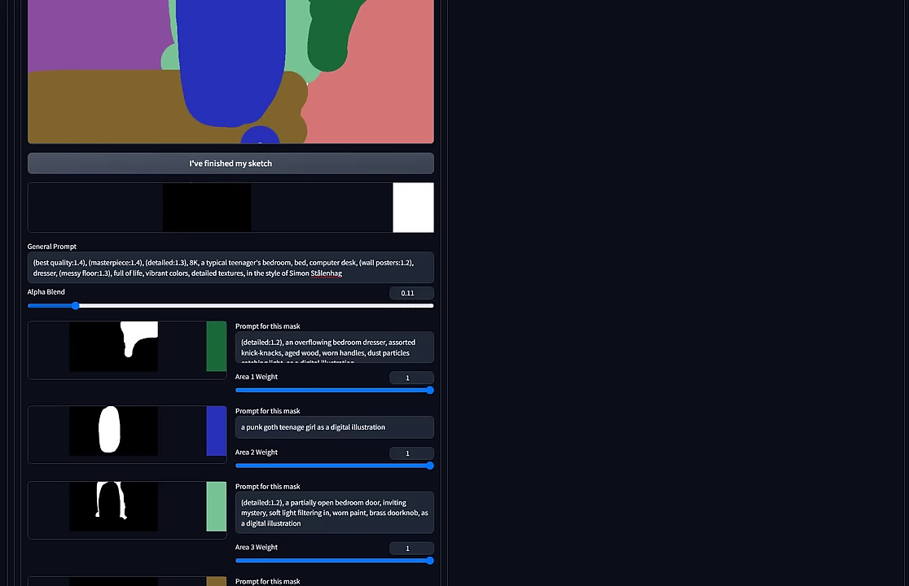
pyautogui.moveTo(75, 305); pyautogui.dragTo(167, 306)
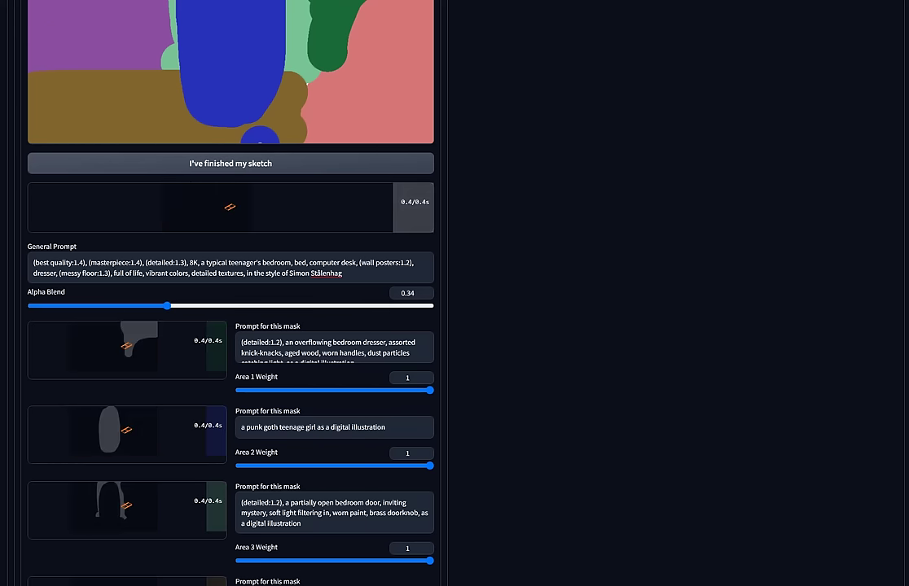
# Resubmit the finished mask sketch with a lower Alpha Blend and generate the images.
pyautogui.scroll(-3, 231, 325)
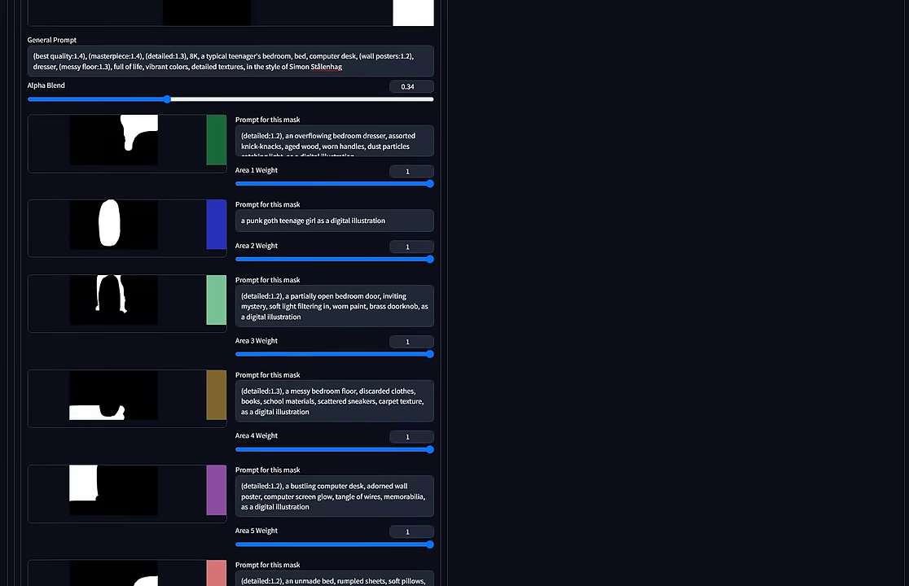
pyautogui.scroll(-5, 230, 326)
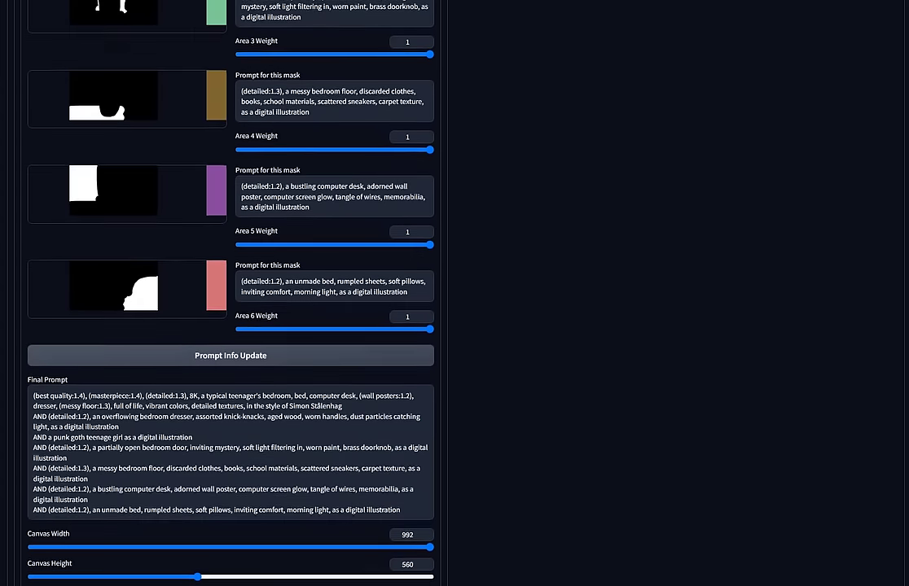
pyautogui.scroll(-1, 230, 325)
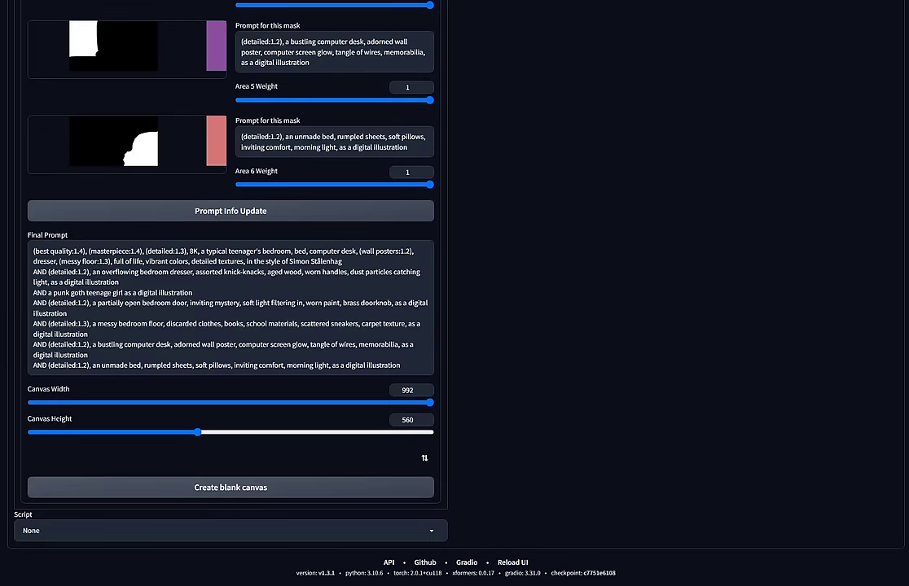
pyautogui.scroll(6, 230, 326)
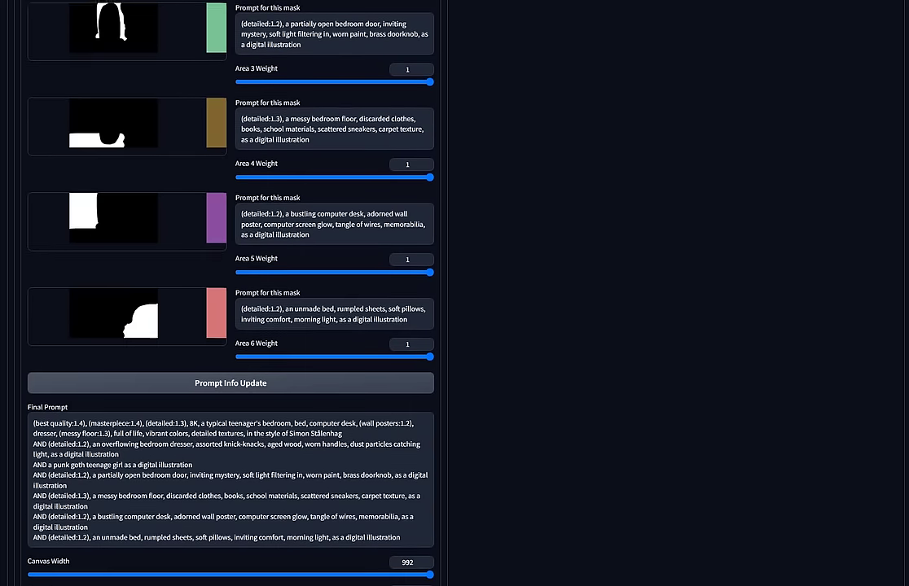
pyautogui.scroll(2, 230, 325)
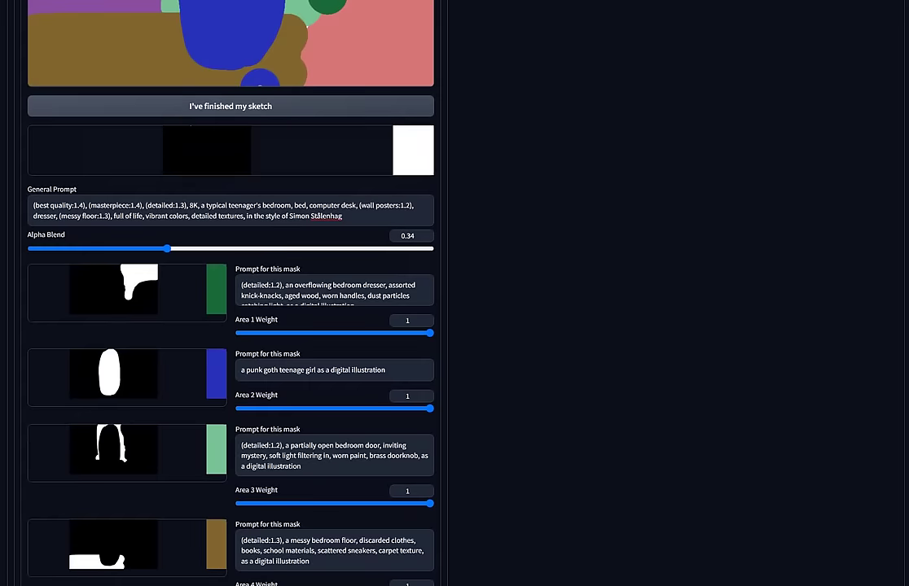
pyautogui.click(230, 106)
pyautogui.moveTo(167, 248); pyautogui.dragTo(80, 248)
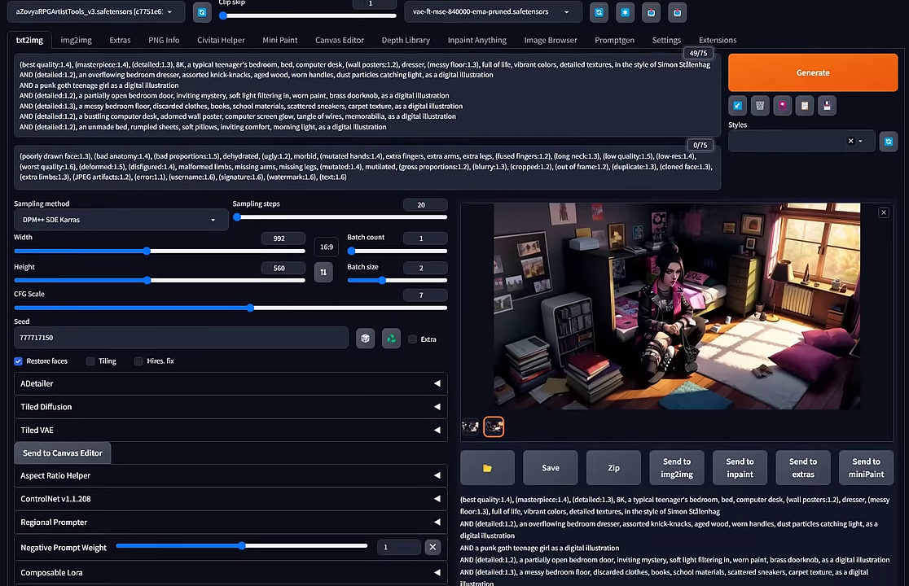
pyautogui.hotkey('ctrl', 'Return')
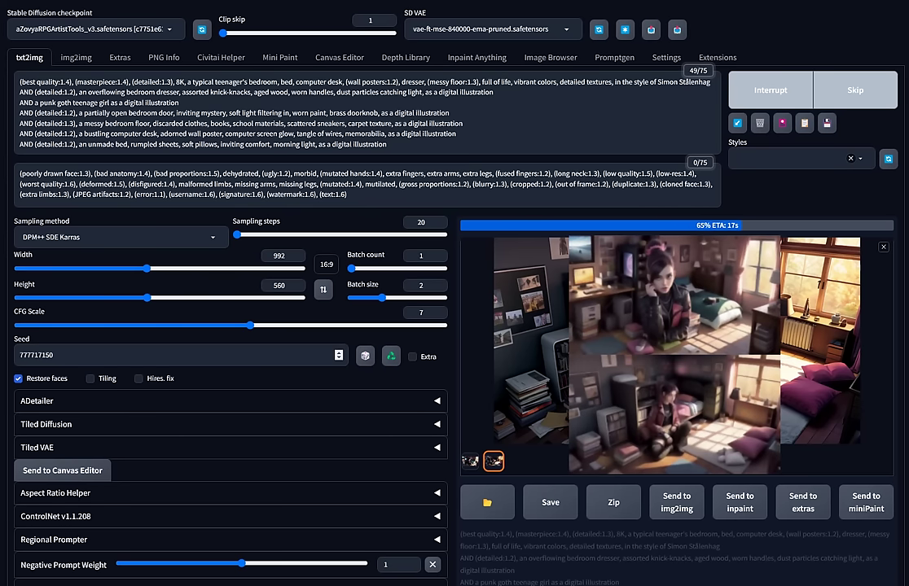
# Generate new images with a random seed (-1) and examine the first one at full size.
pyautogui.click(365, 356)
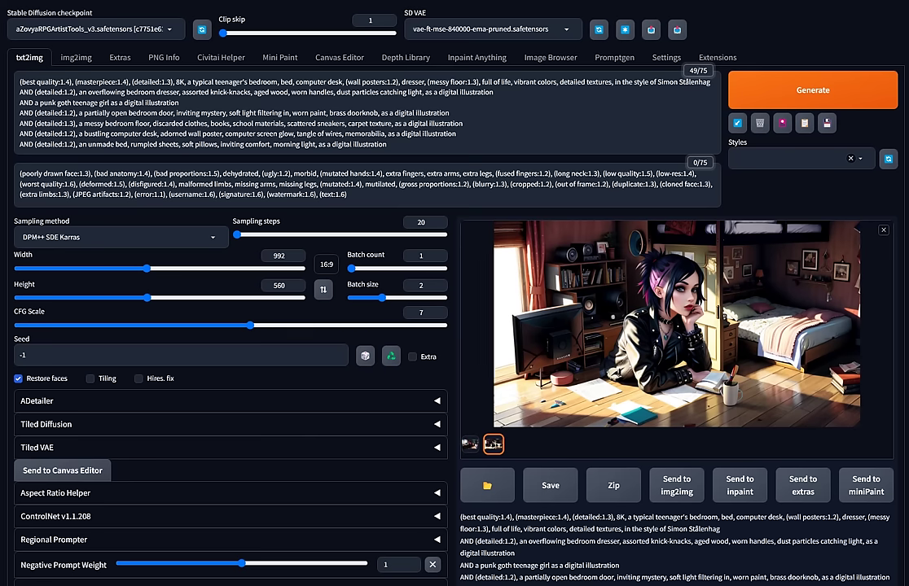
pyautogui.click(470, 443)
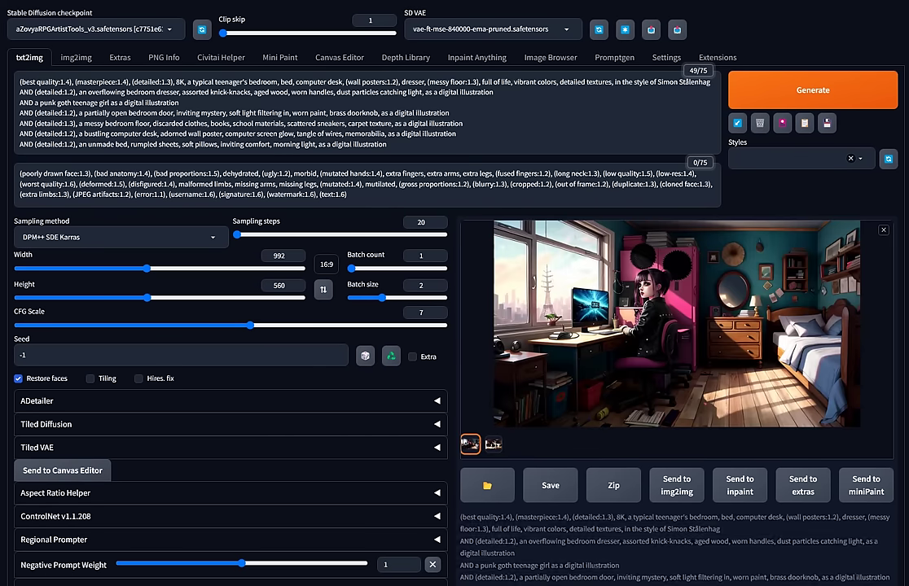
pyautogui.click(665, 323)
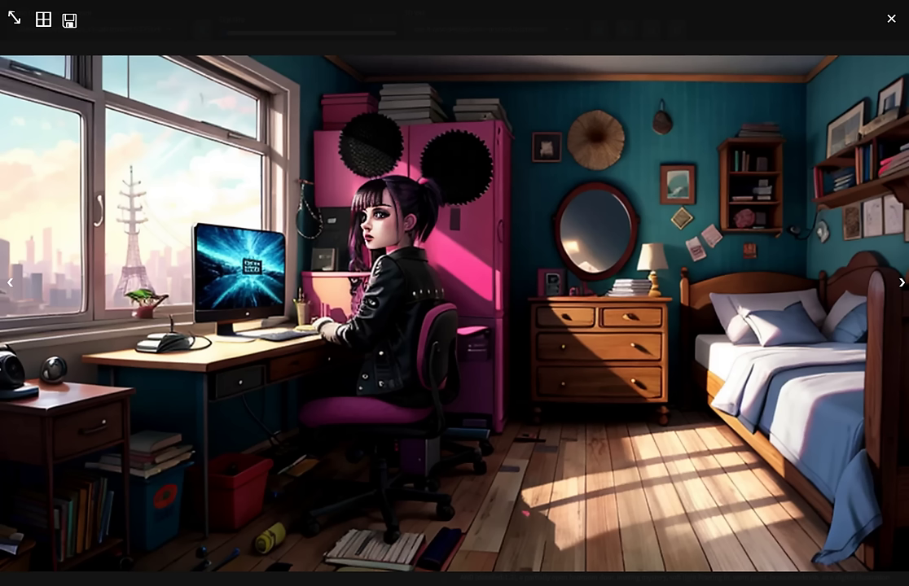
pyautogui.press('Escape')
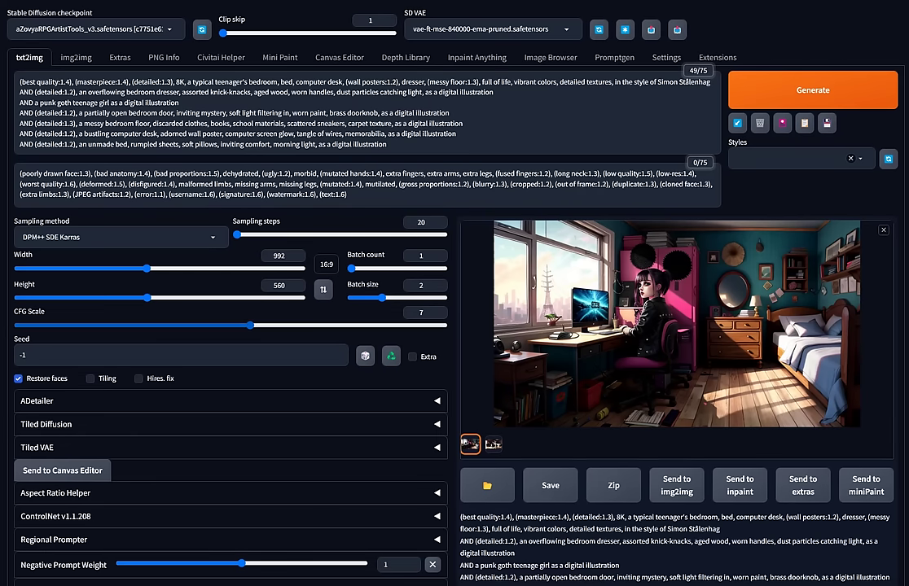
# Set the CFG Scale to 5, generate new images and examine both at full size.
pyautogui.moveTo(250, 325); pyautogui.dragTo(173, 325)
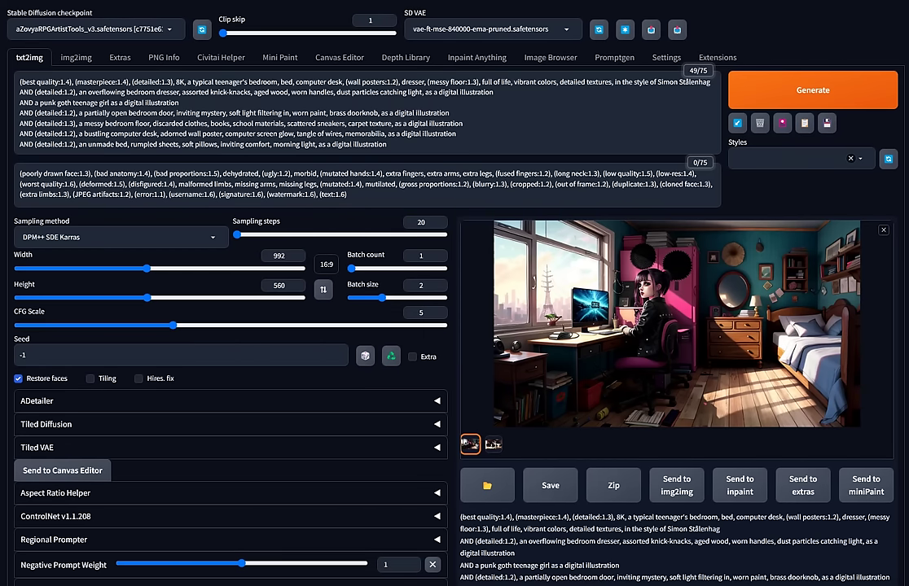
pyautogui.hotkey('ctrl', 'Return')
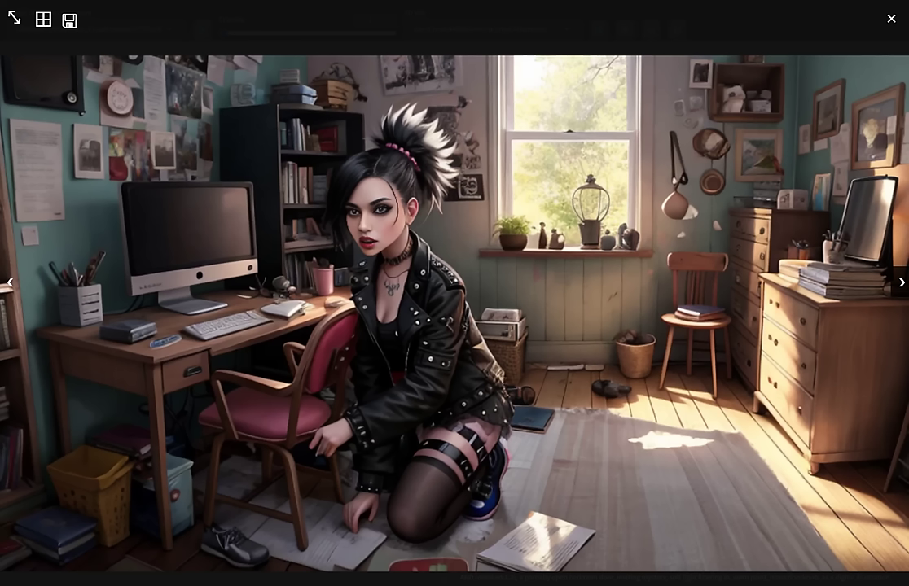
pyautogui.press('Right')
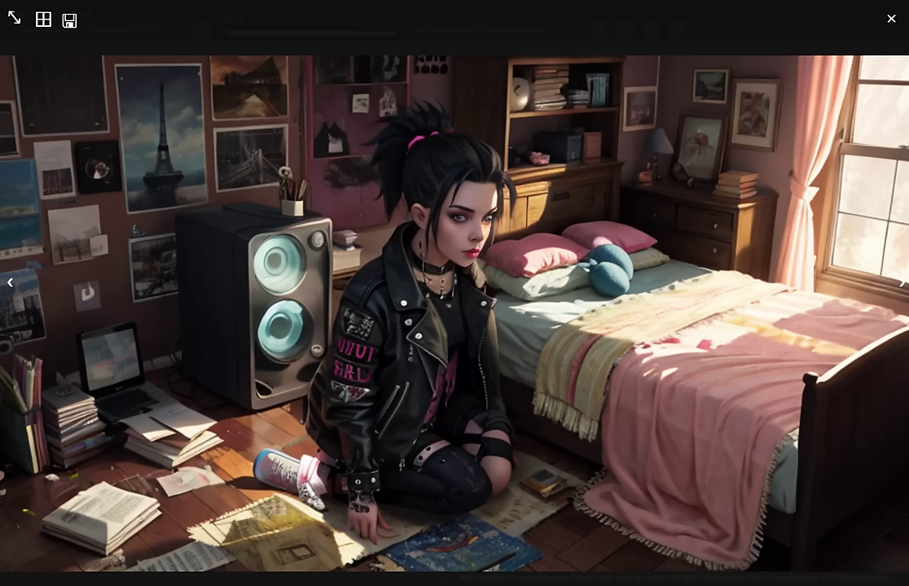
pyautogui.press('Escape')
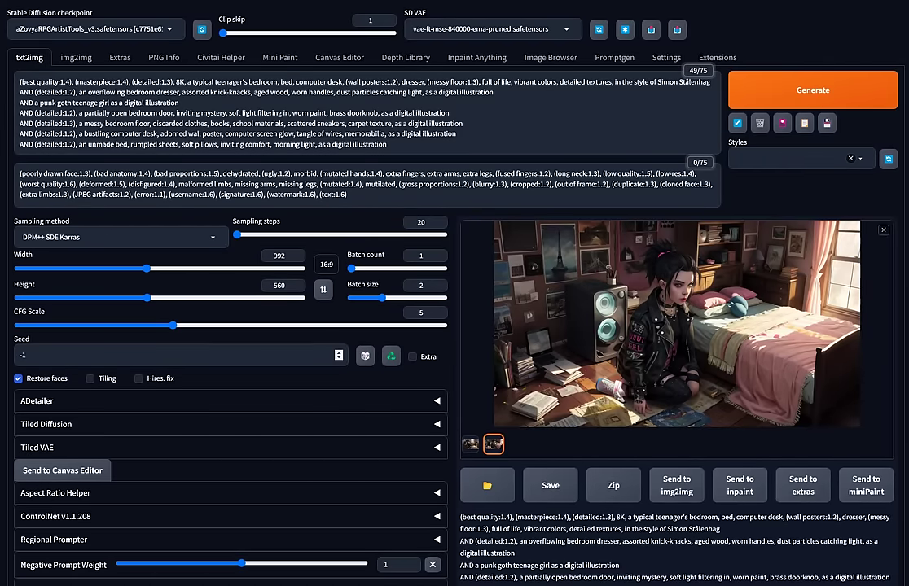
pyautogui.scroll(-10, 296, 309)
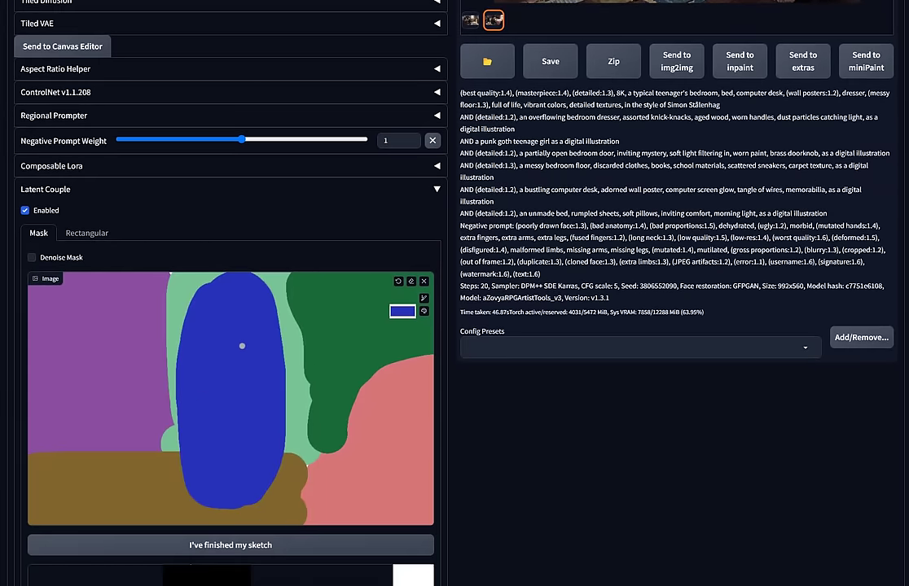
pyautogui.scroll(-3, 239, 344)
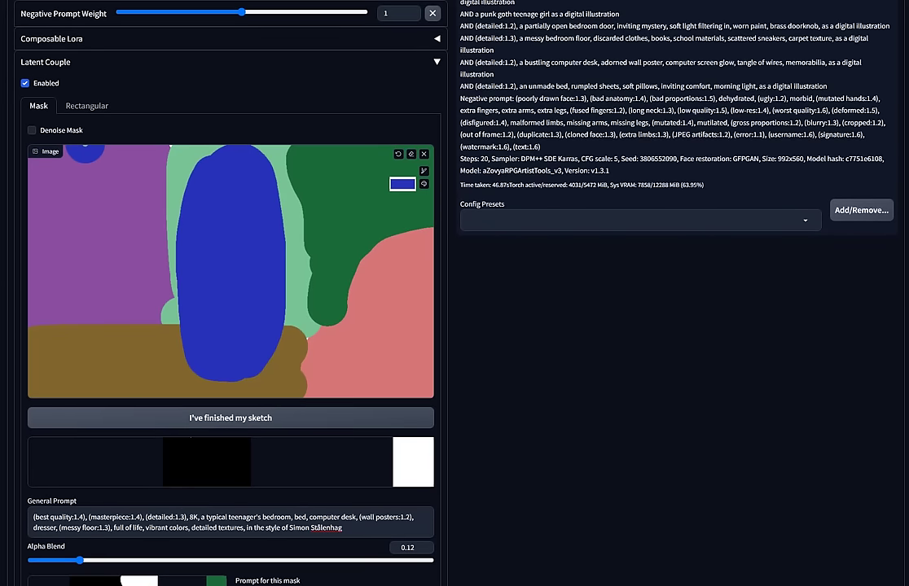
pyautogui.scroll(-3, 432, 120)
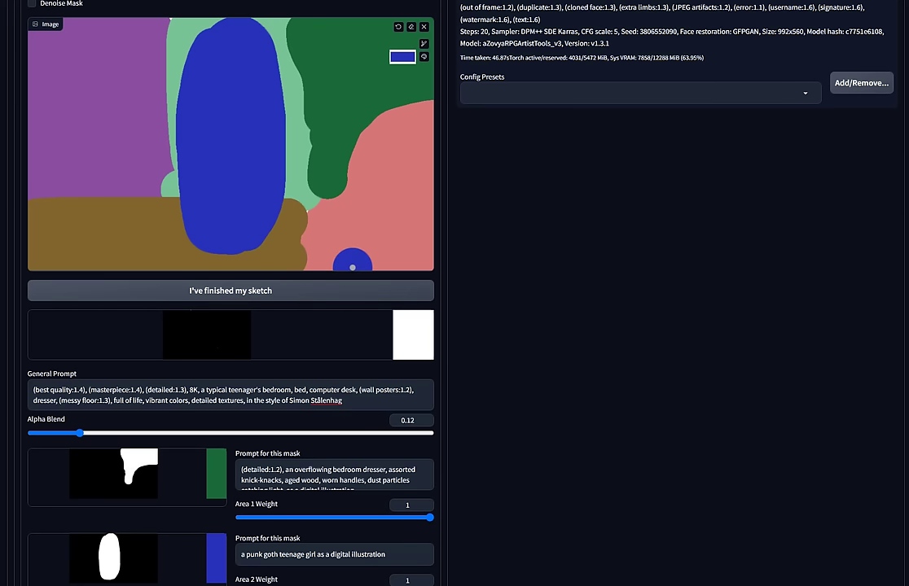
# Switch to ChatGPT and copy the full six-prompt request for the teenager's bedroom from the Gen 4.0 chat.
pyautogui.hotkey('alt', 'Tab')
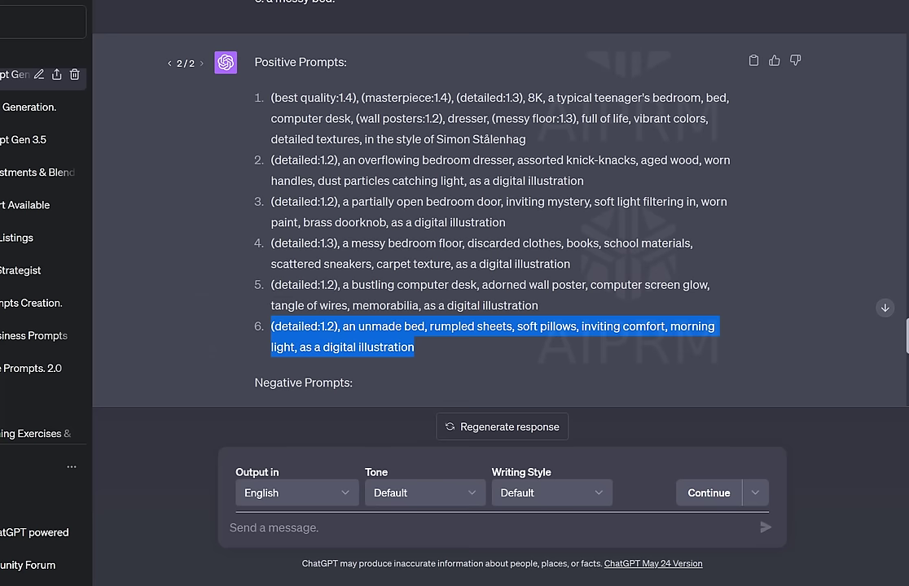
pyautogui.scroll(4, 611, 245)
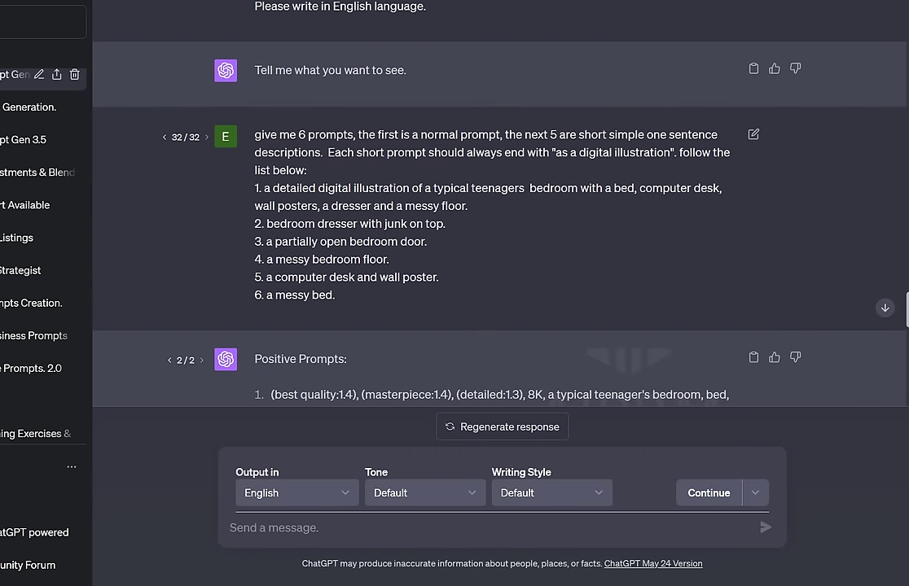
pyautogui.moveTo(338, 295); pyautogui.dragTo(255, 132)
pyautogui.rightClick(277, 139)
pyautogui.click(299, 145)
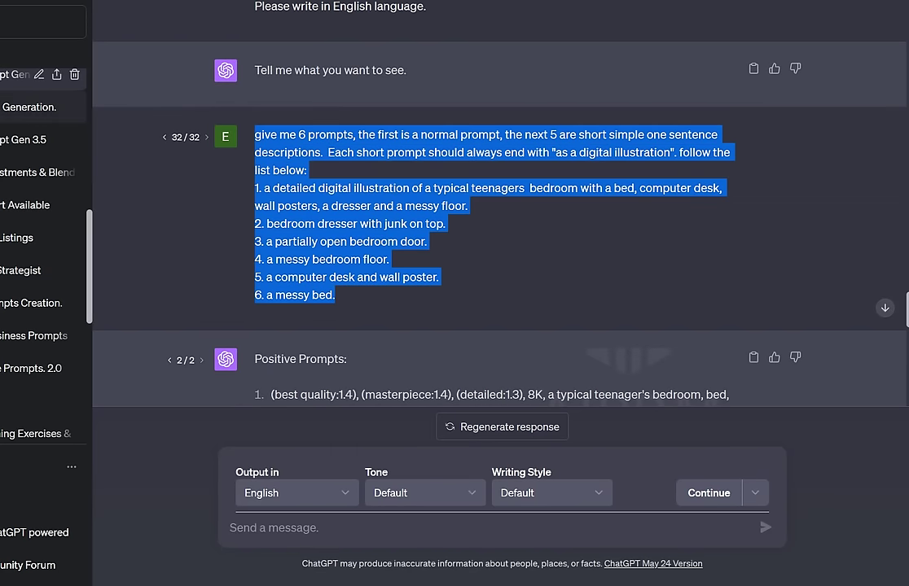
# Look through the earlier requests and generated prompts in the Generation and Gen 3.5 chats.
pyautogui.click(33, 107)
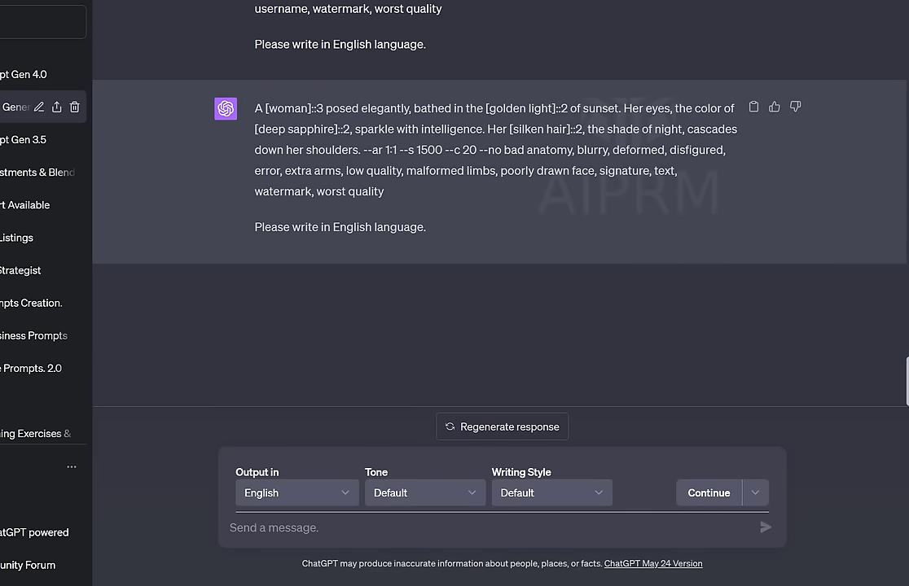
pyautogui.scroll(2, 499, 204)
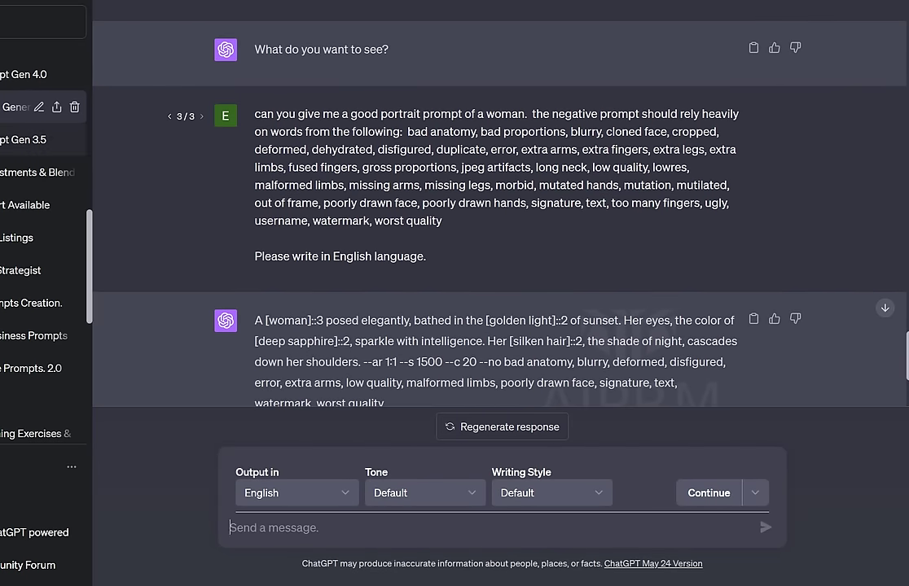
pyautogui.click(32, 139)
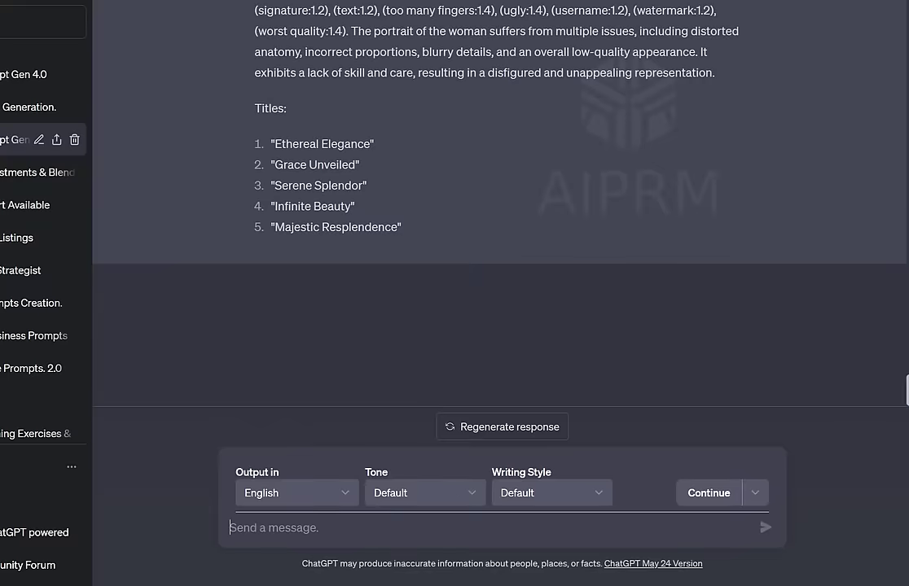
pyautogui.scroll(7, 441, 204)
pyautogui.scroll(-1, 440, 204)
pyautogui.scroll(2, 441, 203)
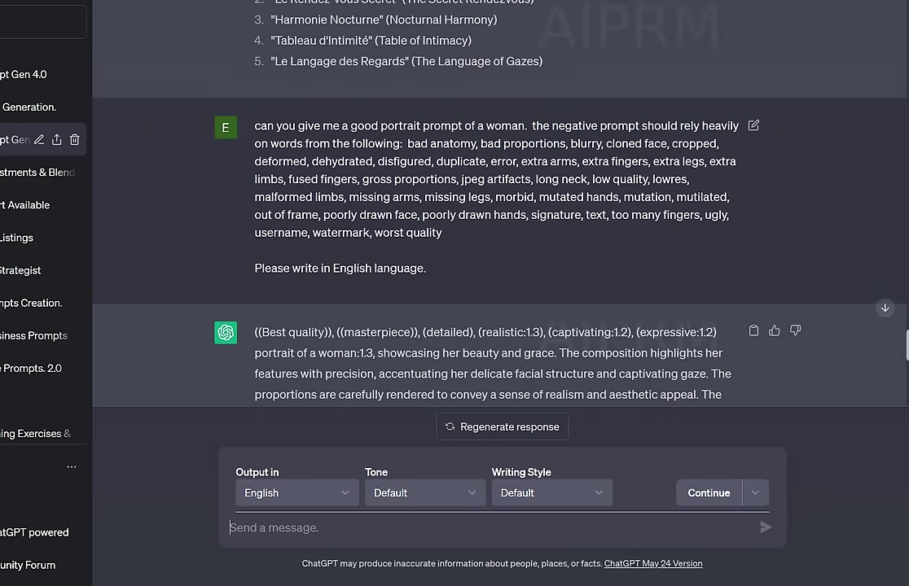
pyautogui.scroll(6, 440, 204)
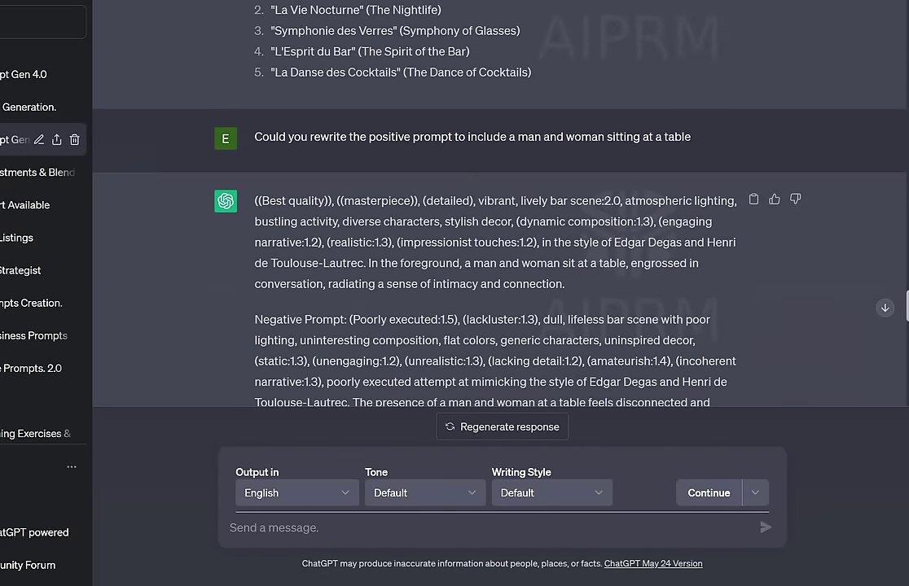
pyautogui.scroll(1, 440, 204)
pyautogui.scroll(-4, 441, 203)
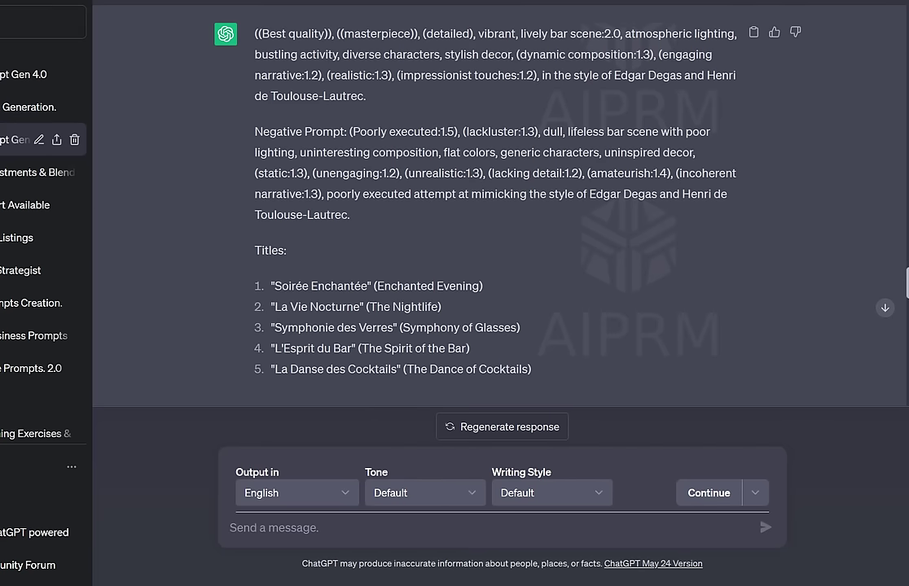
pyautogui.scroll(2, 441, 203)
pyautogui.scroll(1, 440, 204)
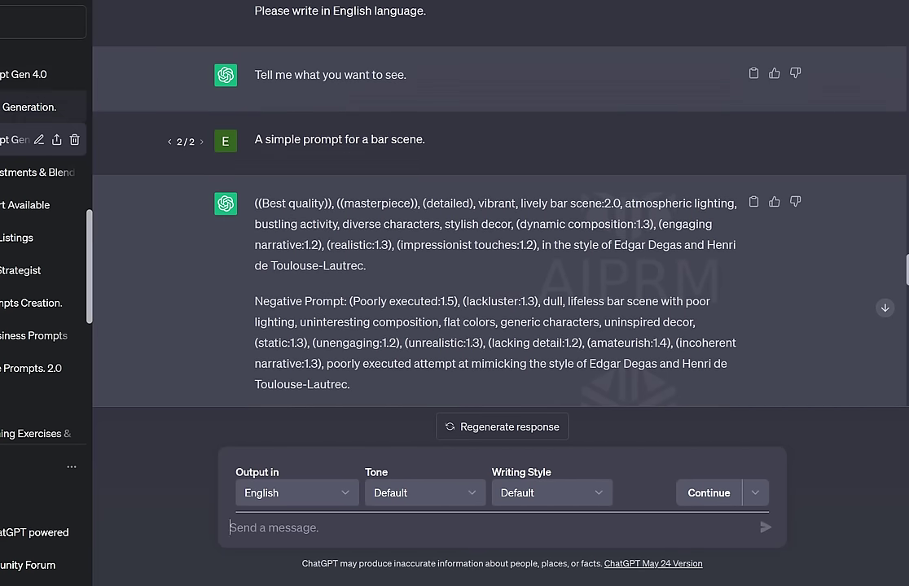
# In the Generation chat, replace the woman portrait request with the copied six-prompt bedroom request and submit it.
pyautogui.click(41, 107)
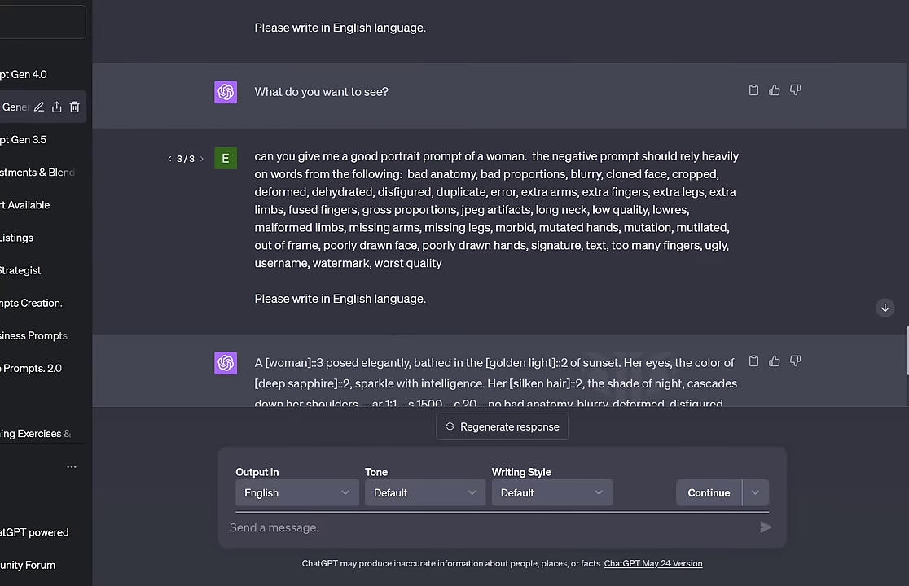
pyautogui.click(753, 156)
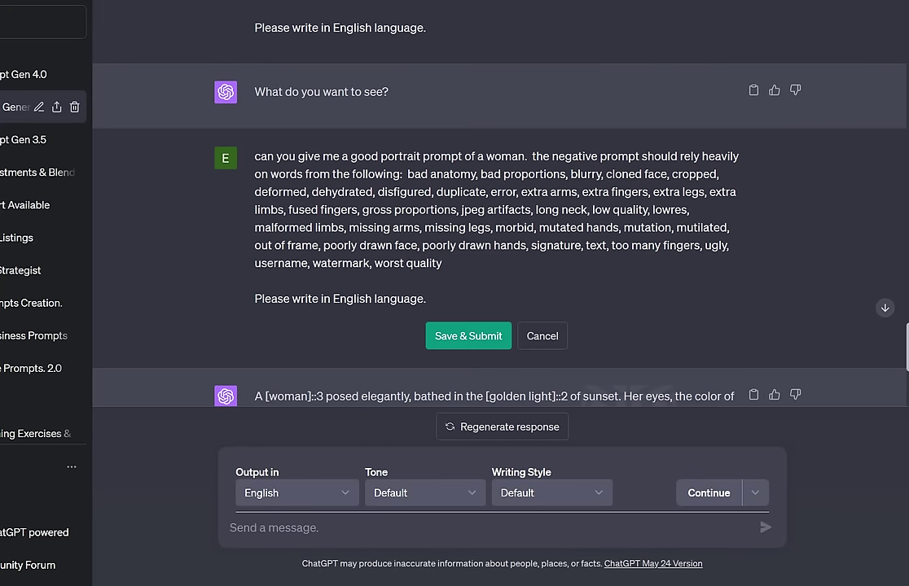
pyautogui.moveTo(427, 299); pyautogui.dragTo(255, 155)
pyautogui.rightClick(367, 184)
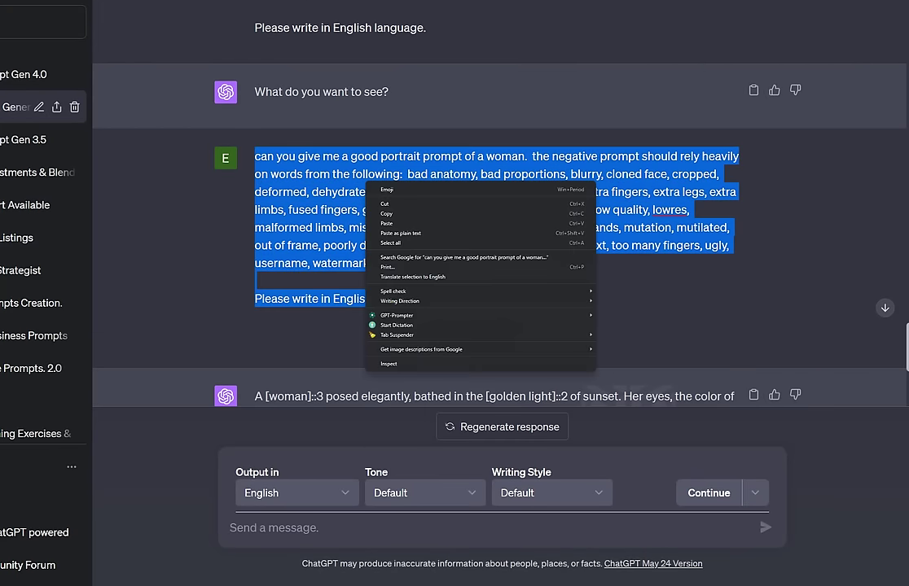
pyautogui.click(386, 223)
pyautogui.click(471, 353)
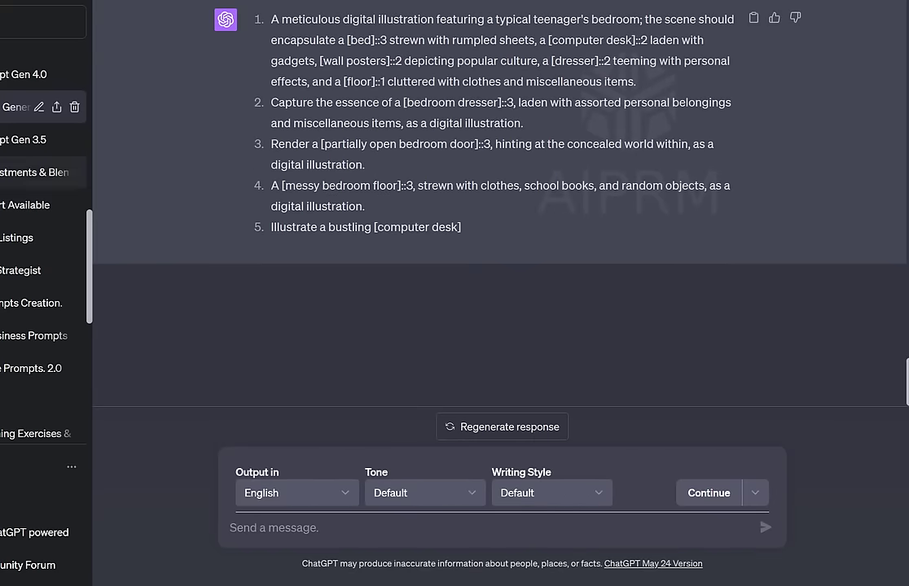
# Open the Gen 3.5 chat and go back through its earlier requests, past the woman portrait request.
pyautogui.click(25, 139)
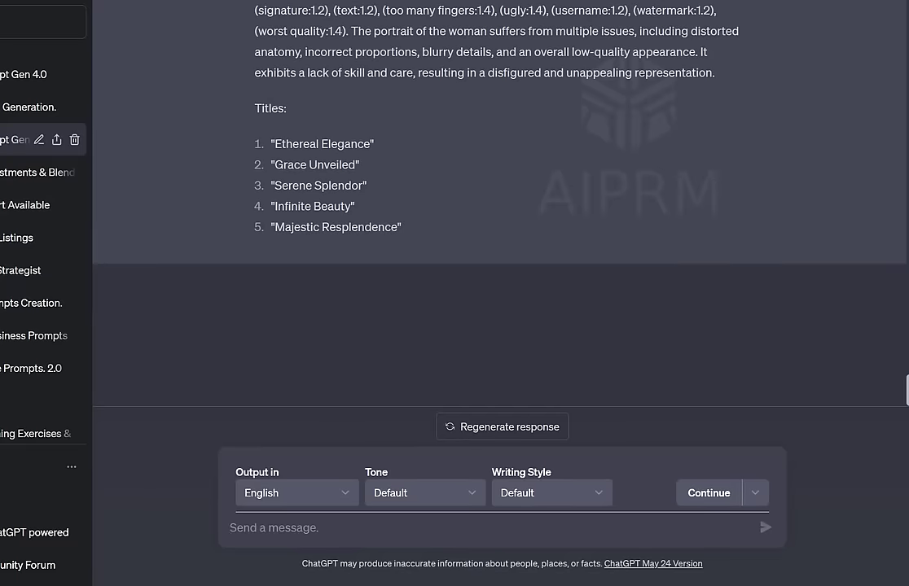
pyautogui.scroll(3, 497, 204)
pyautogui.scroll(5, 496, 204)
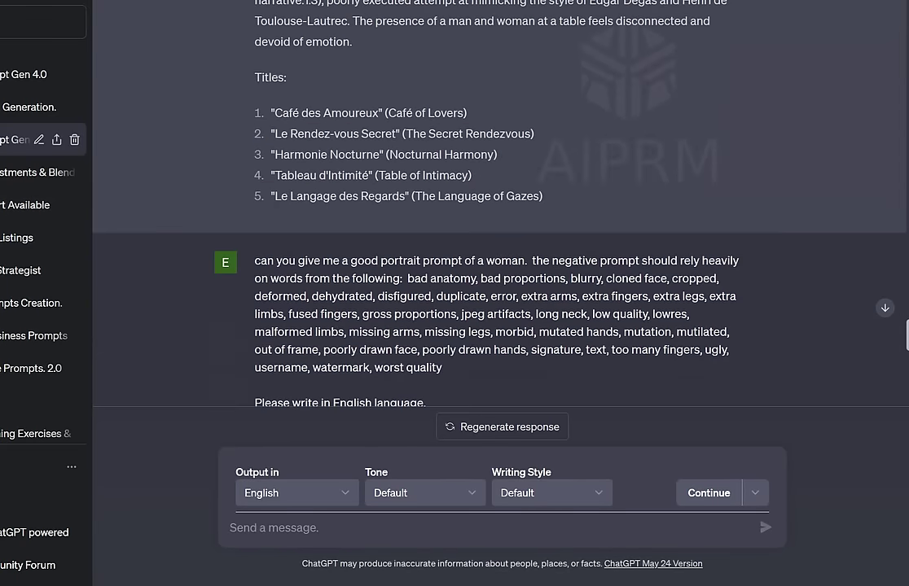